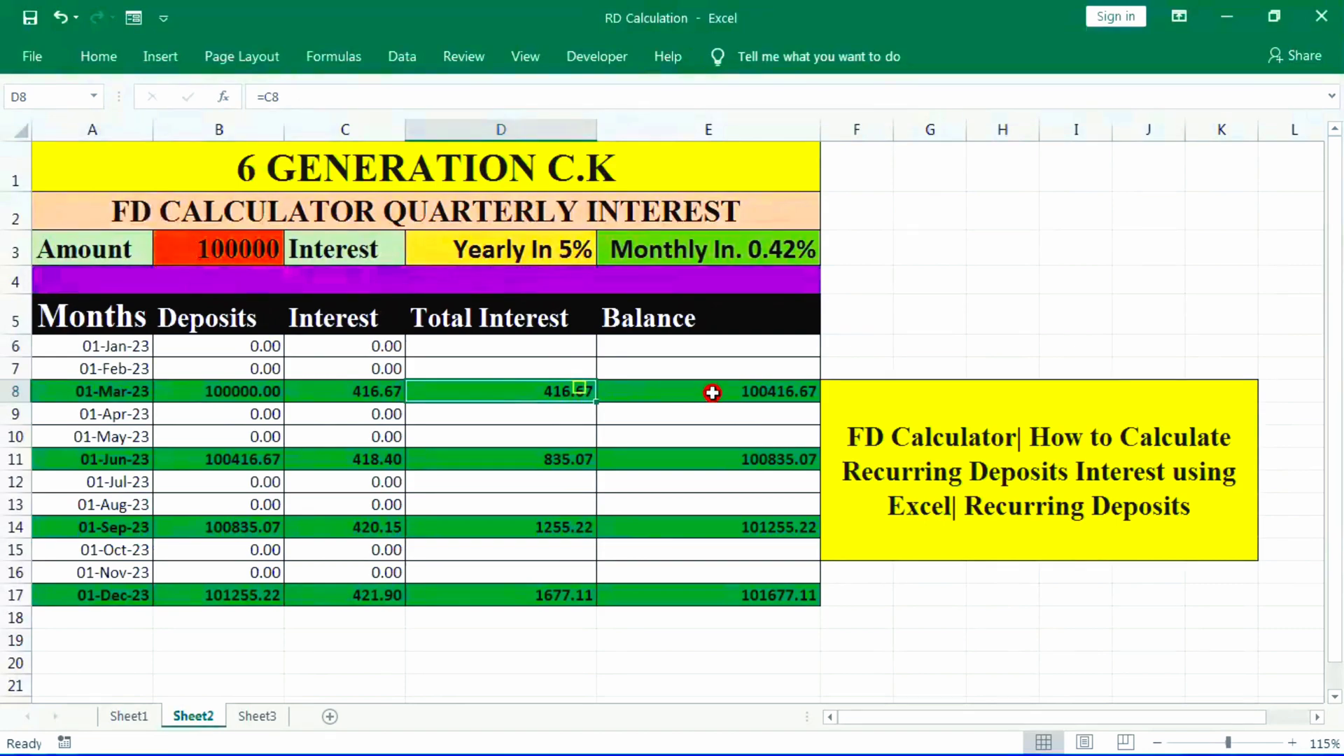
- Review the formulas behind the March balance, deposit and interest cells, along with the amount, yearly rate and monthly rate inputs
click(713, 392)
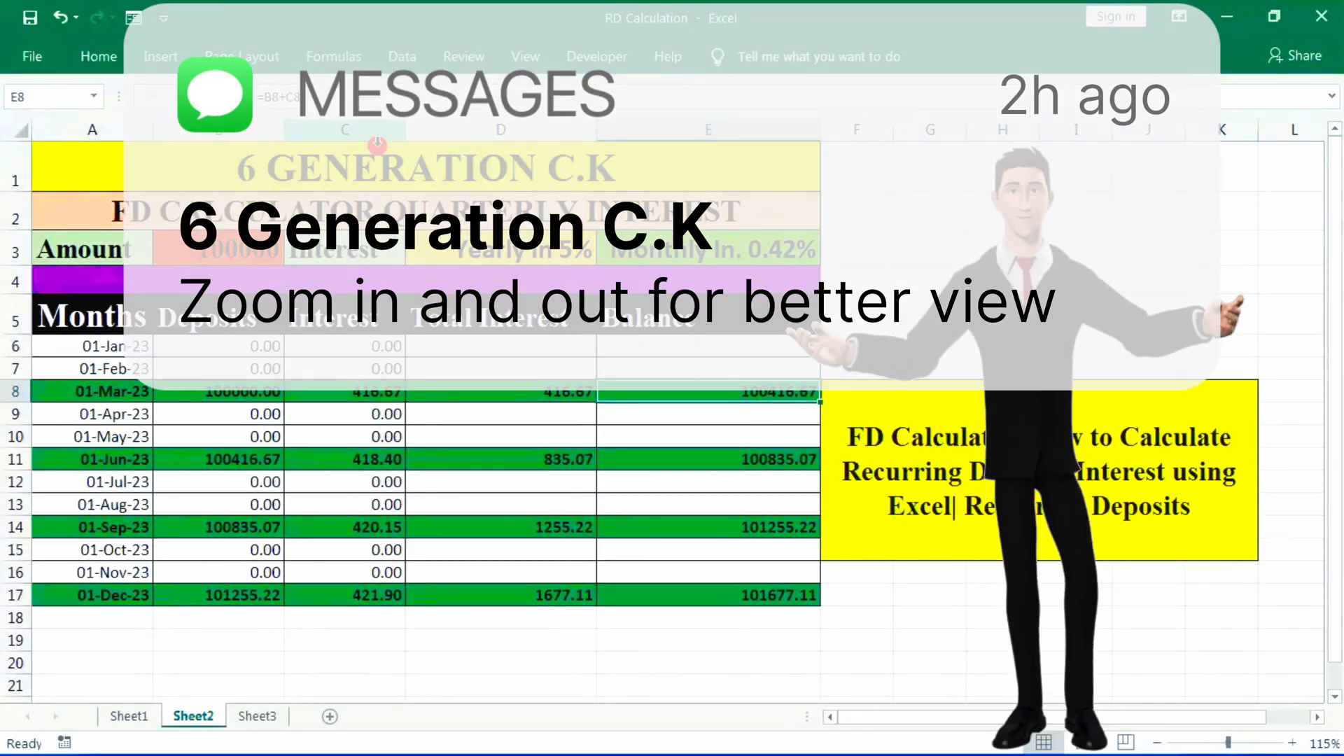
click(242, 250)
key(Right)
key(Right)
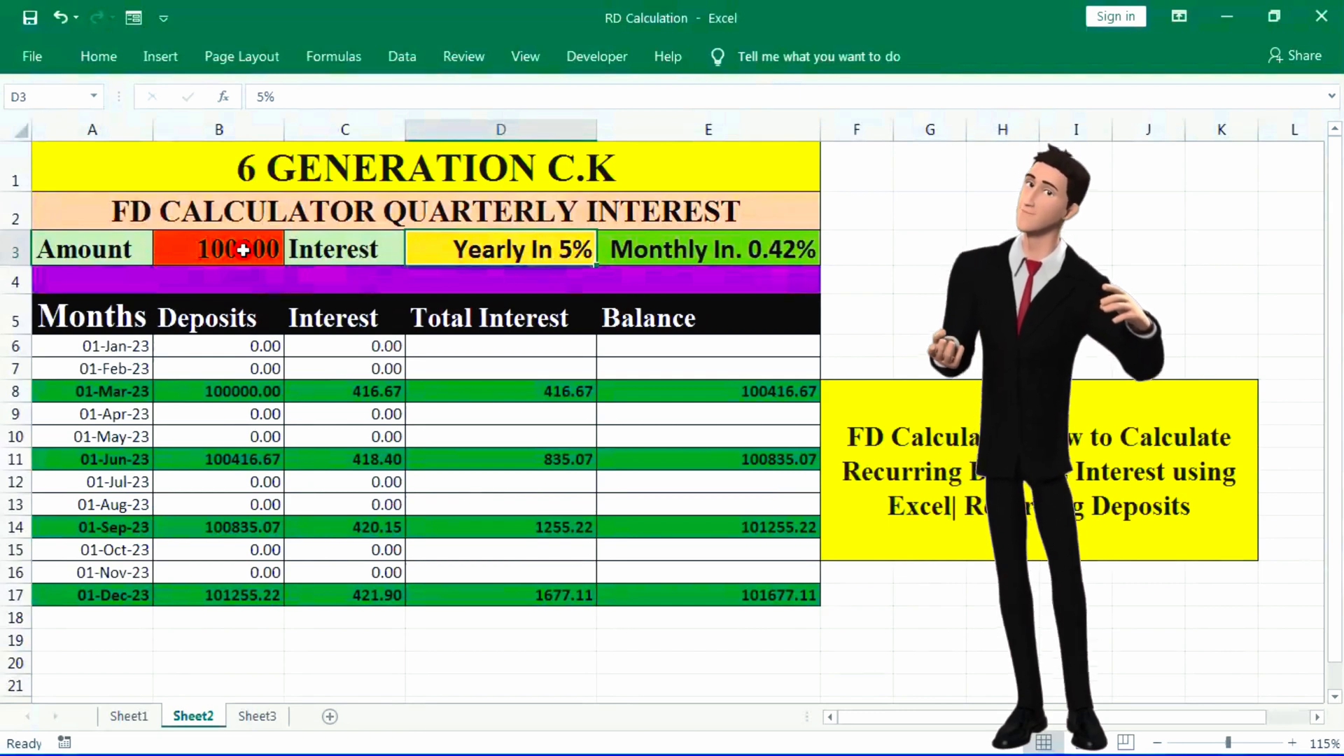
key(Right)
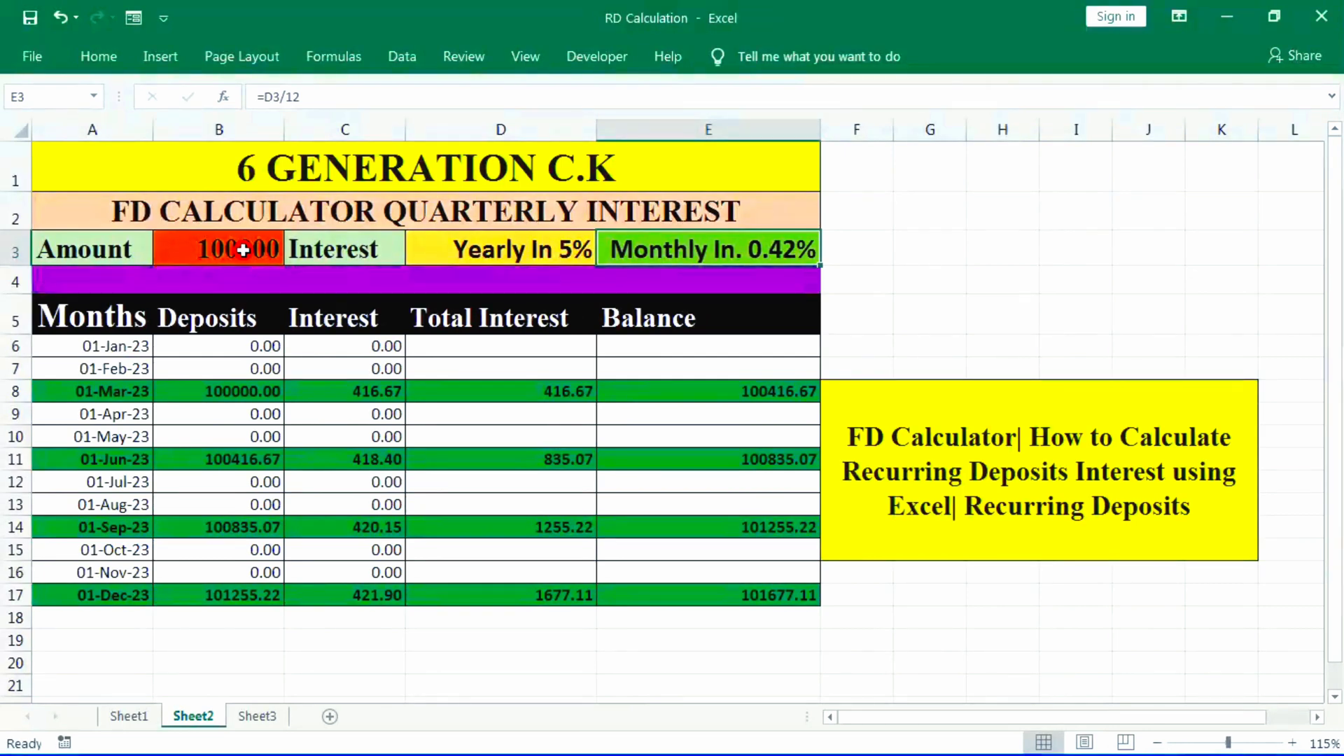
click(235, 392)
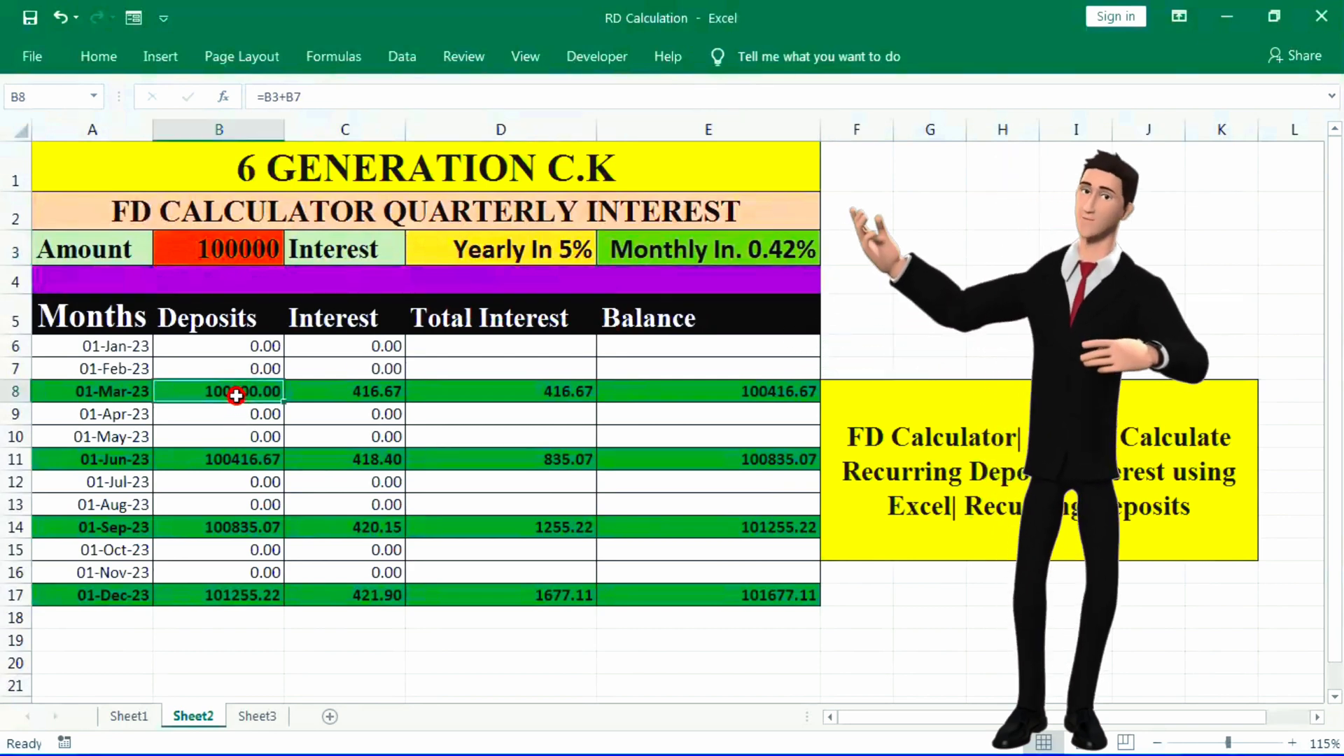
click(384, 394)
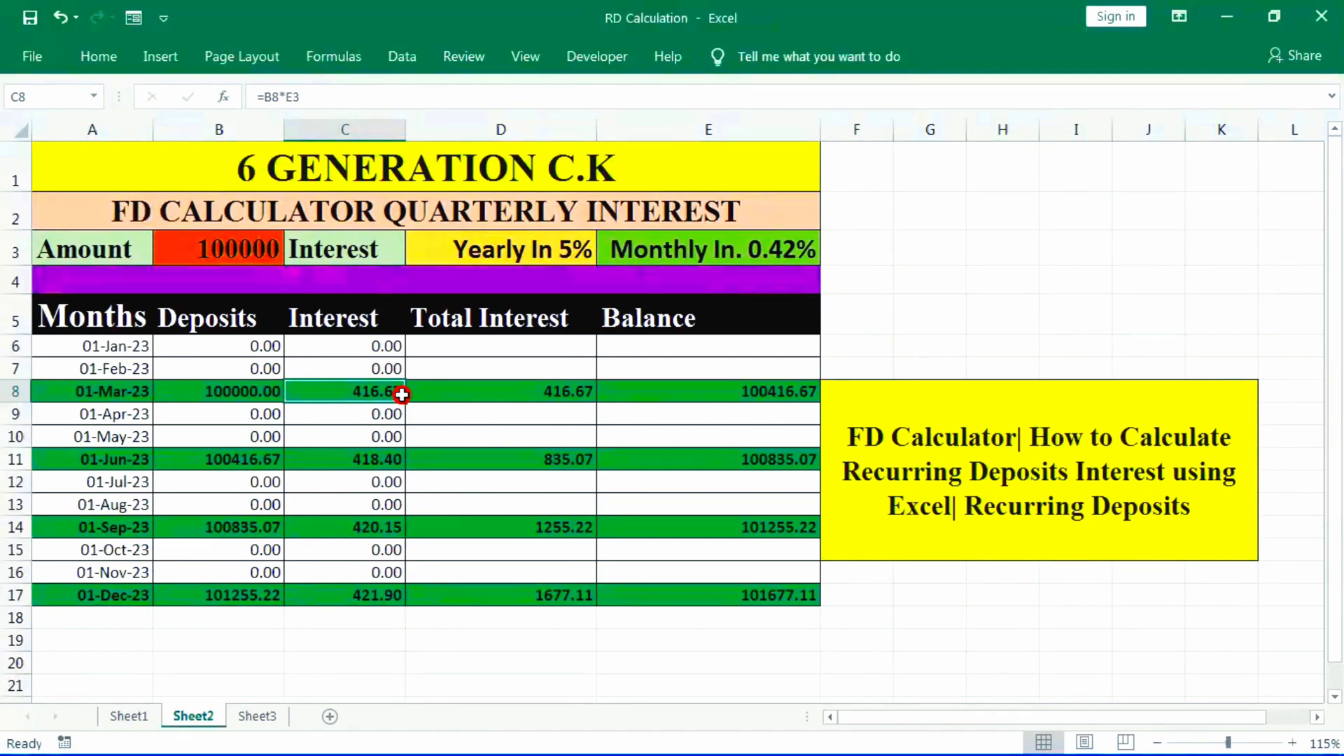
- Clear the deposit, interest, total interest and balance entries for all months in B6:E17
click(158, 155)
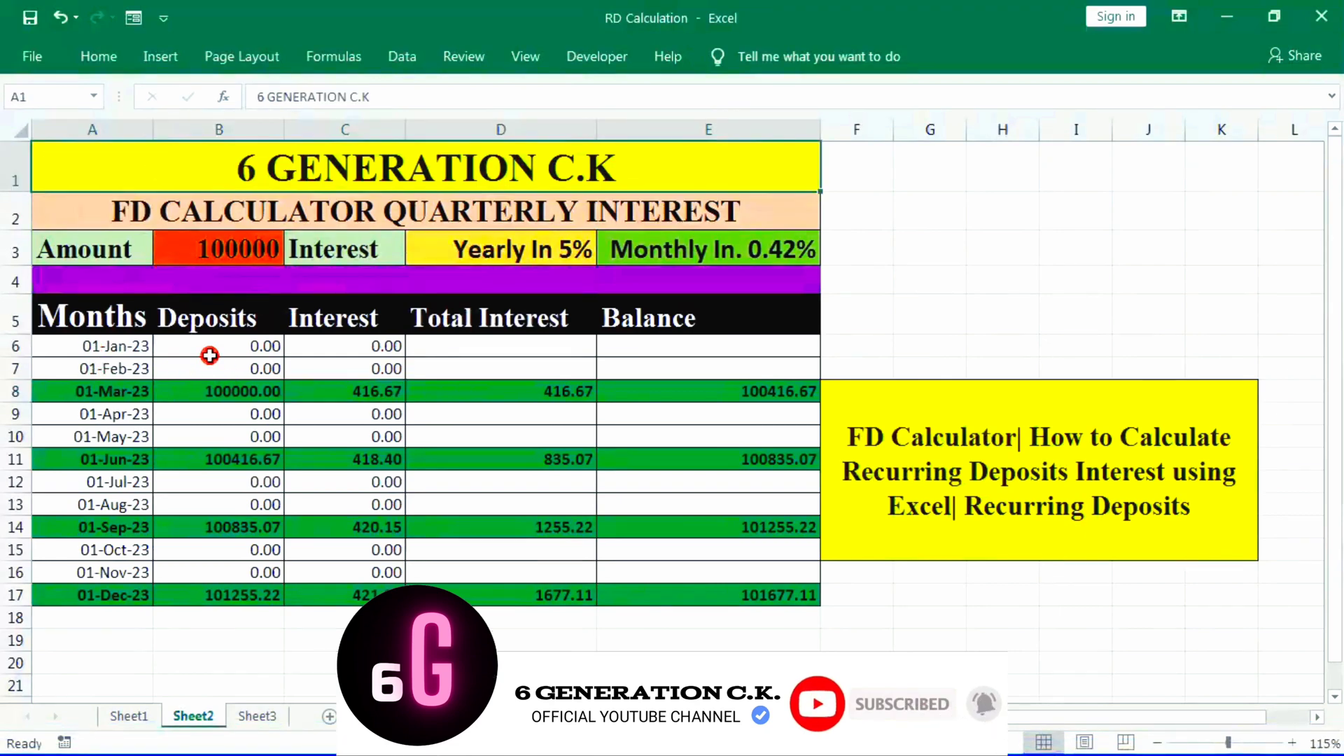
drag(209, 355, 689, 593)
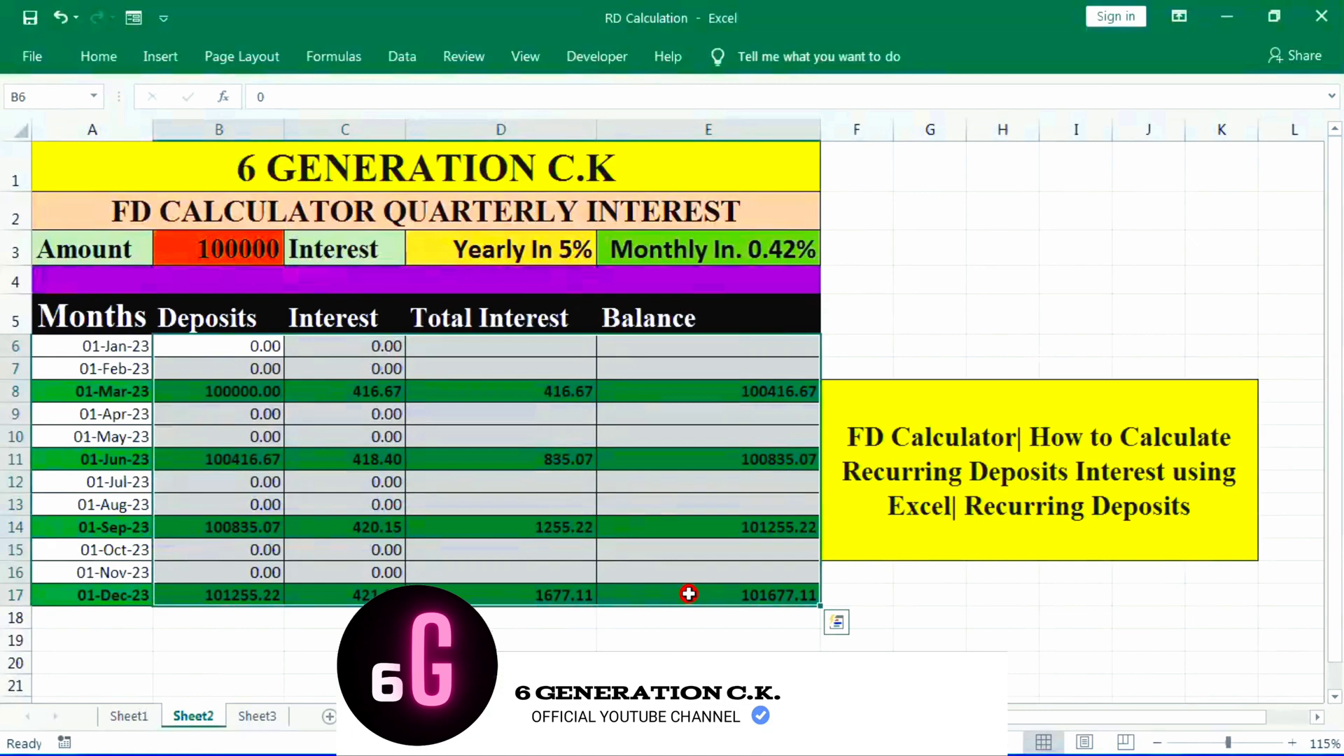
key(Delete)
click(255, 366)
scroll(254, 366, up, 3)
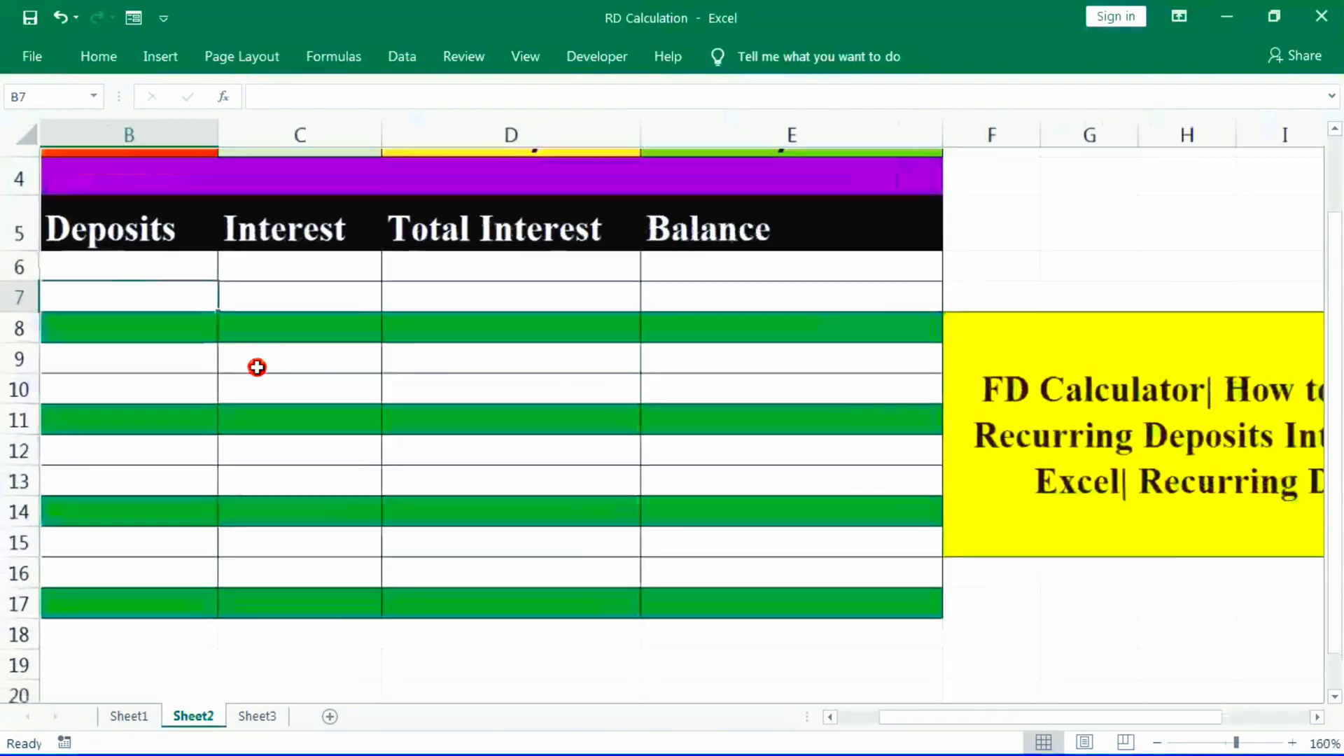
scroll(452, 426, up, 1)
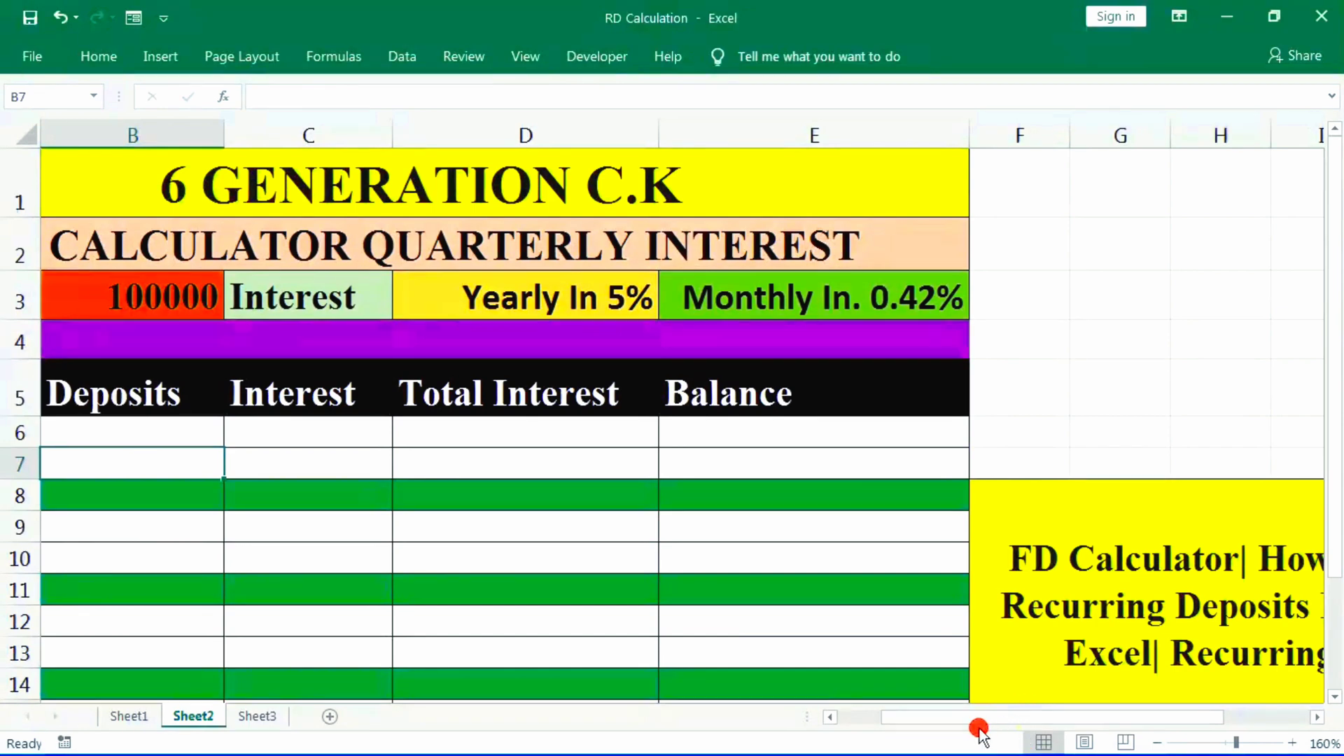
drag(960, 724, 791, 724)
- Switch to the Record video tool and draw red rectangles around the amount, yearly rate and monthly rate cells
mouse_move(539, 732)
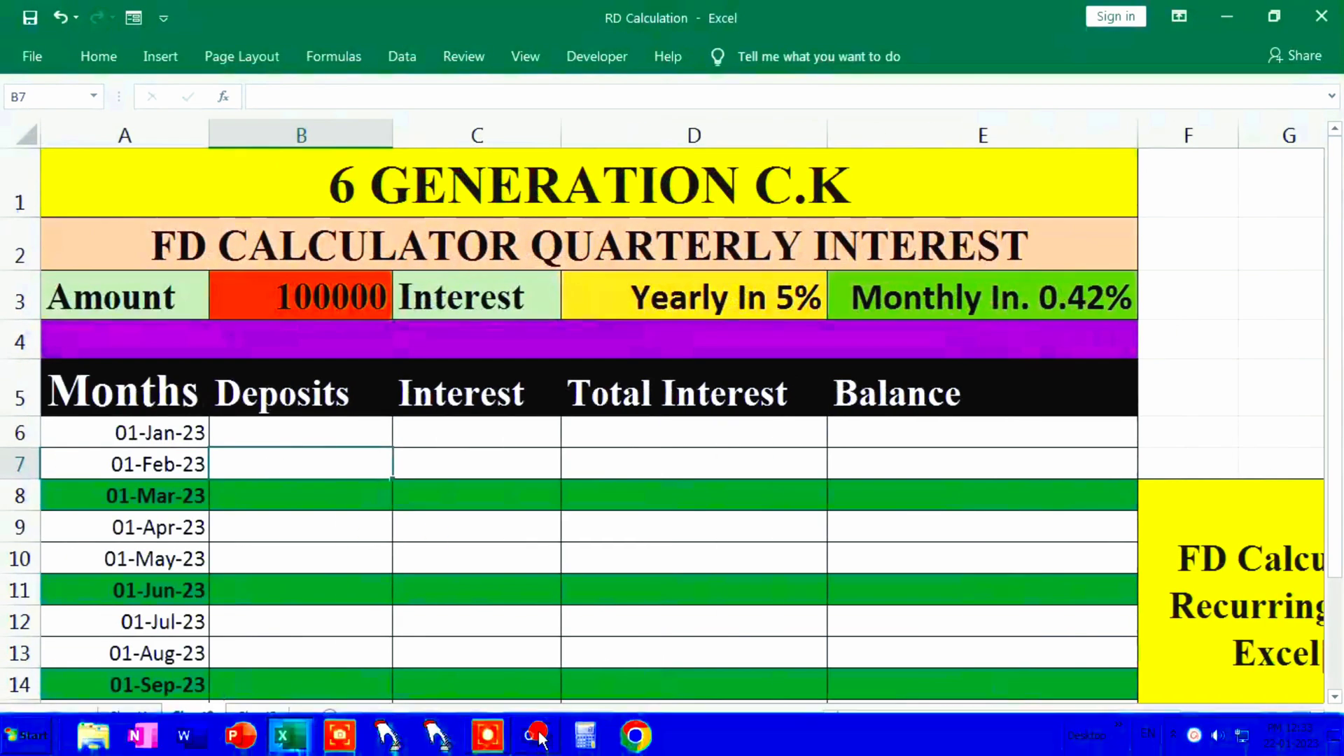
mouse_move(488, 732)
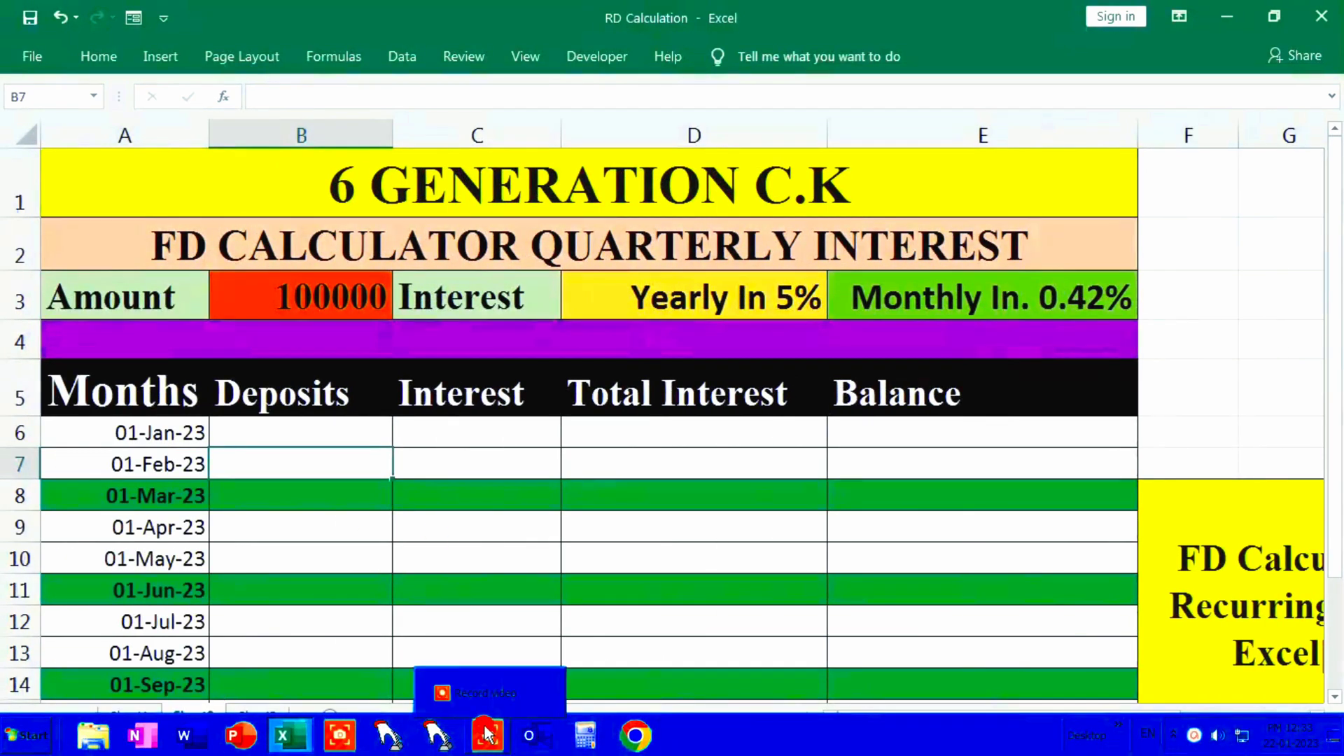
scroll(517, 671, down, 2)
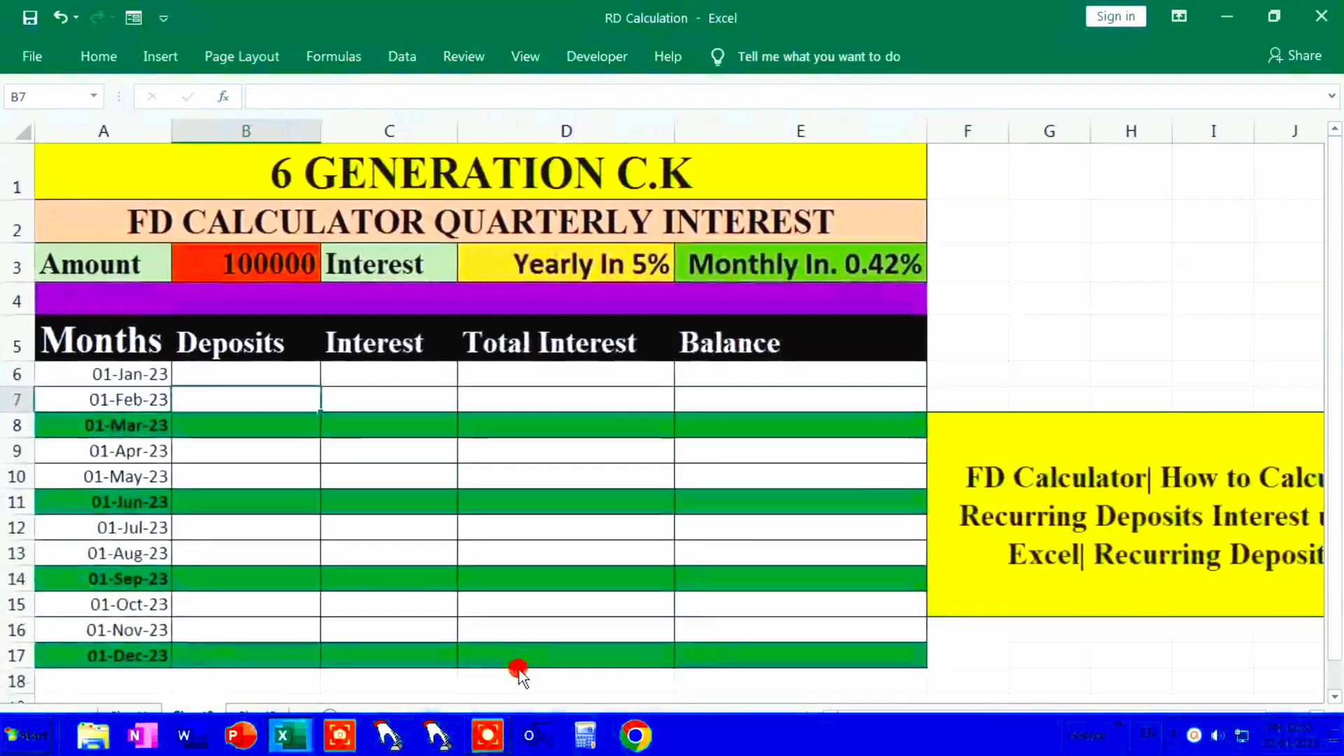
click(488, 735)
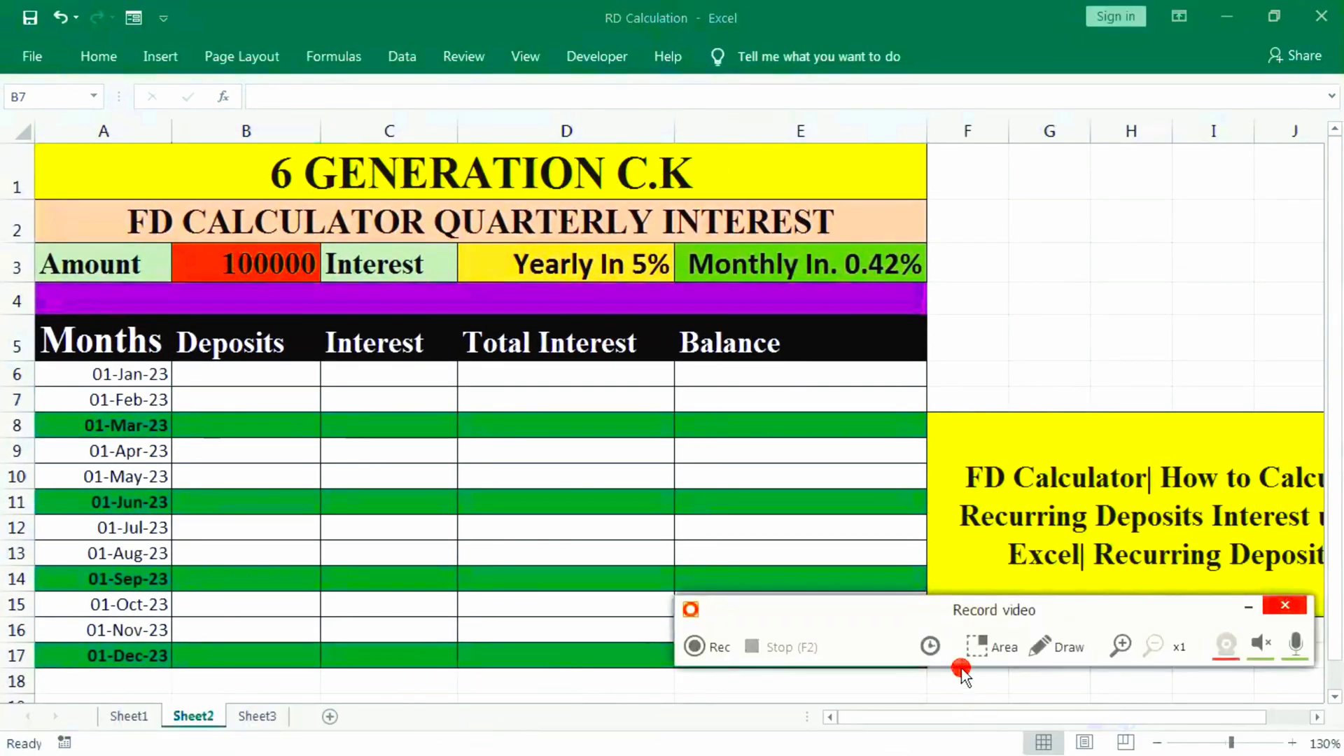
click(1057, 647)
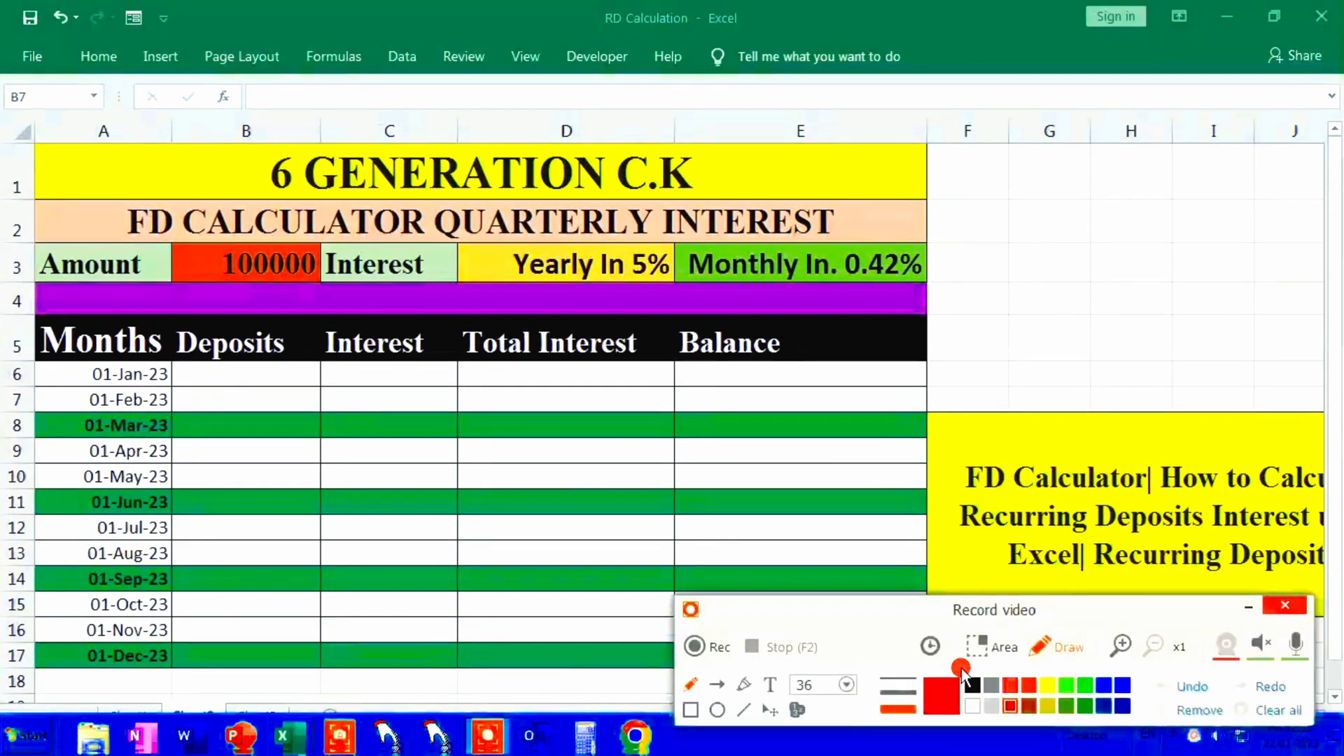
click(692, 710)
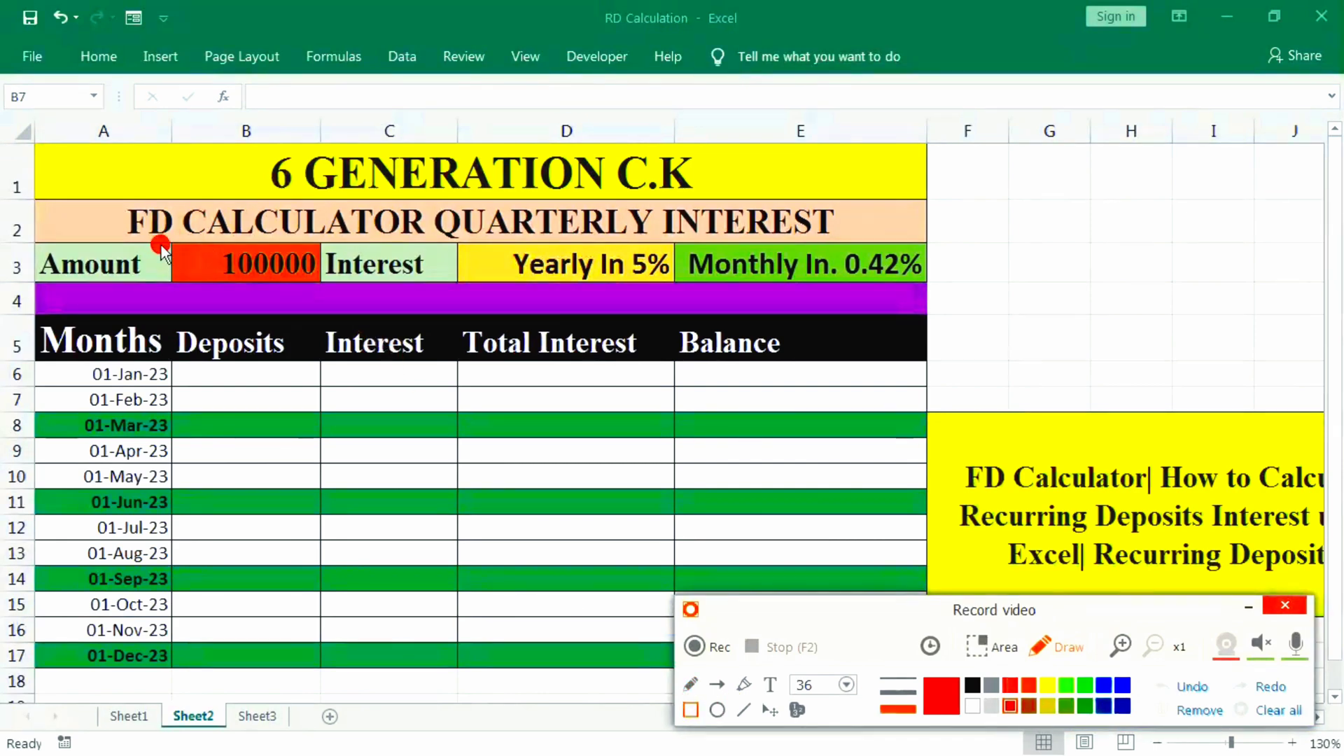
drag(217, 280, 325, 291)
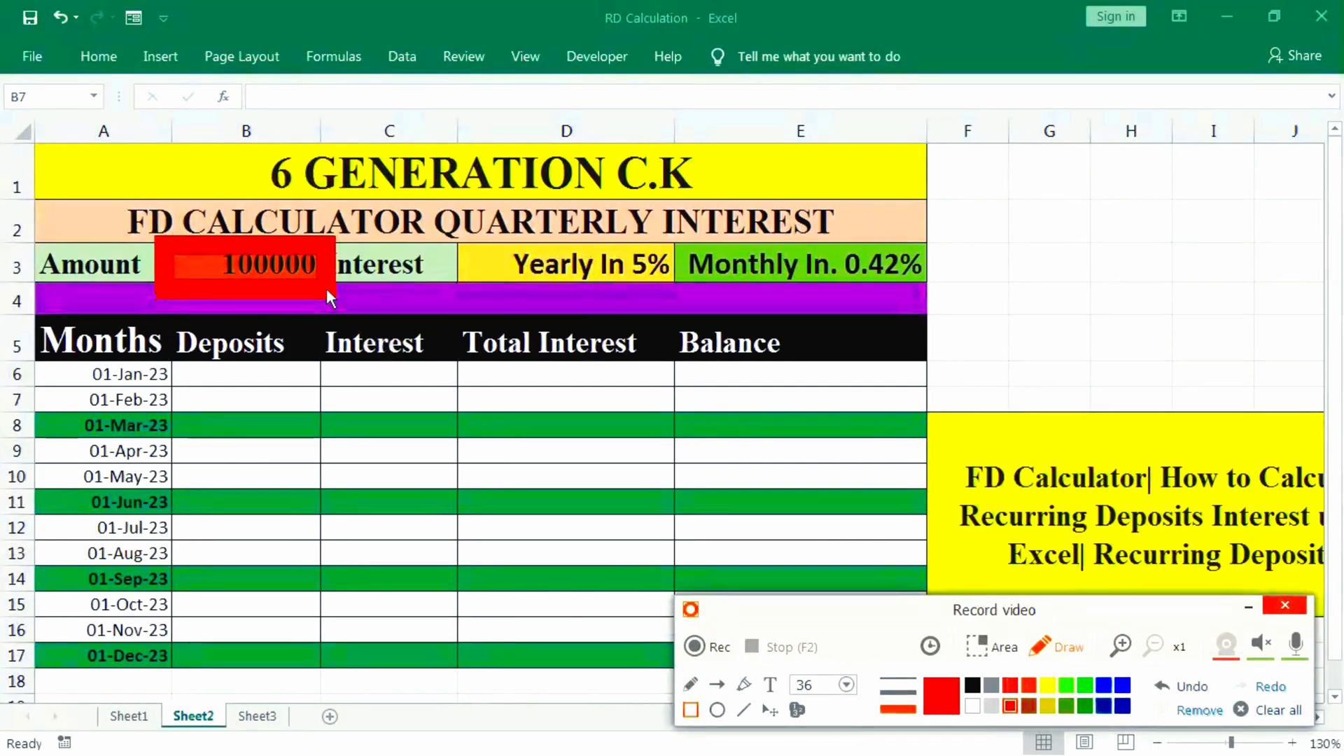
mouse_move(454, 238)
mouse_down()
mouse_move(488, 262)
mouse_move(686, 303)
mouse_up()
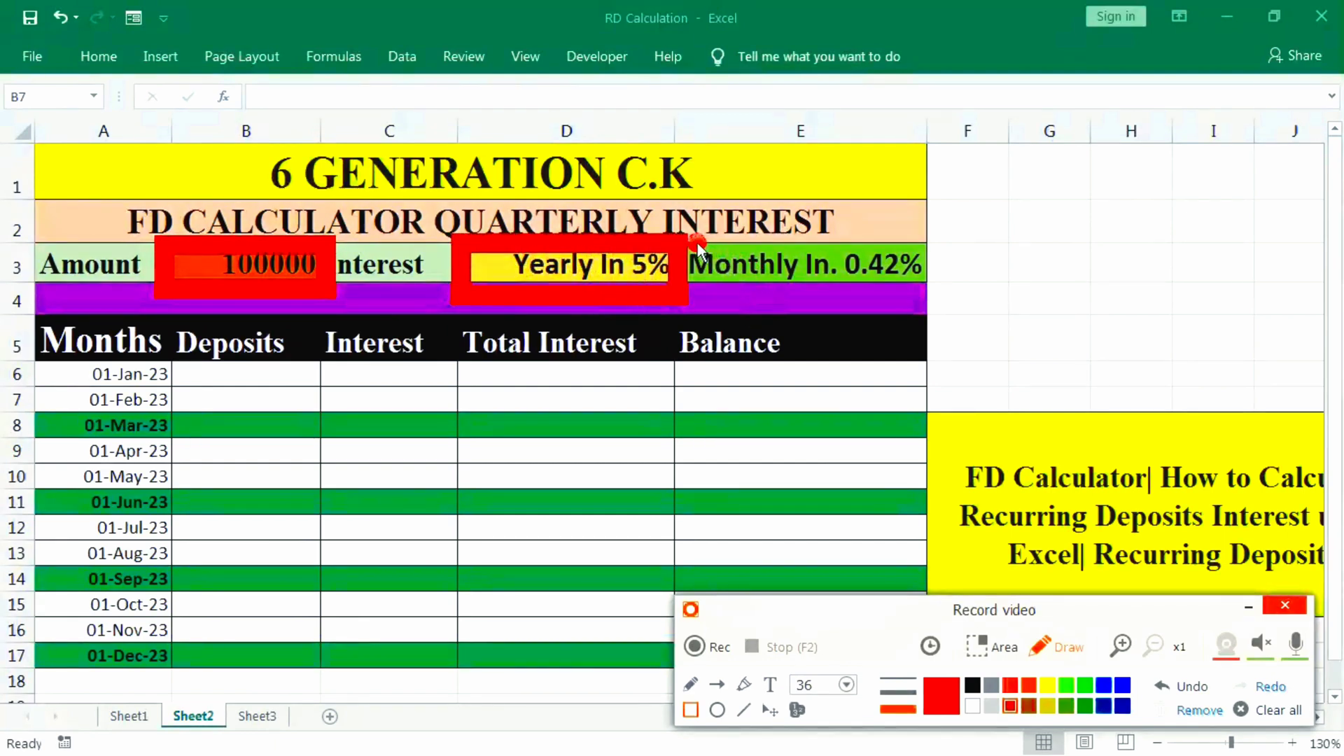
mouse_move(691, 238)
mouse_down()
mouse_move(703, 265)
mouse_move(931, 298)
mouse_up()
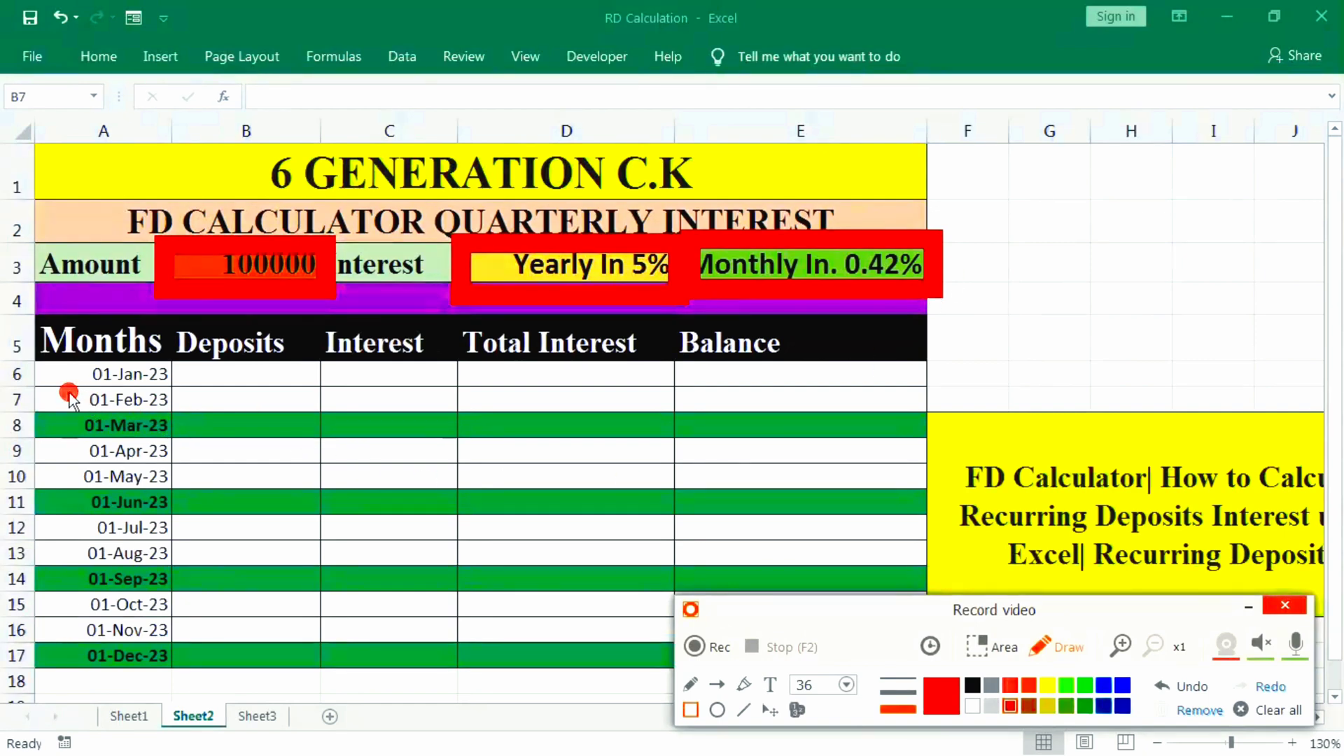
- Draw red rectangles around the March, June, September and December rows, and clear all the annotations
mouse_move(68, 394)
mouse_down()
mouse_move(266, 451)
mouse_move(823, 456)
mouse_move(955, 474)
mouse_up()
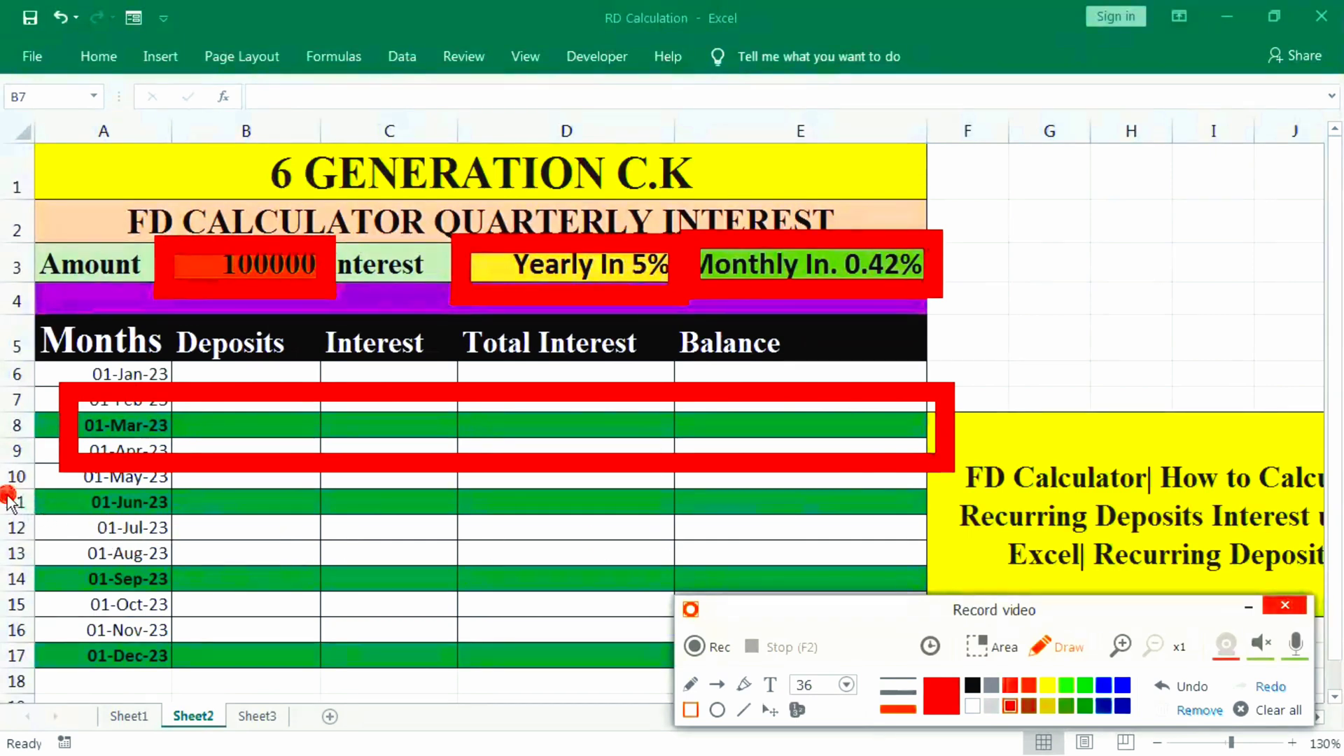
mouse_move(46, 488)
mouse_down()
mouse_move(766, 560)
mouse_move(994, 556)
mouse_up()
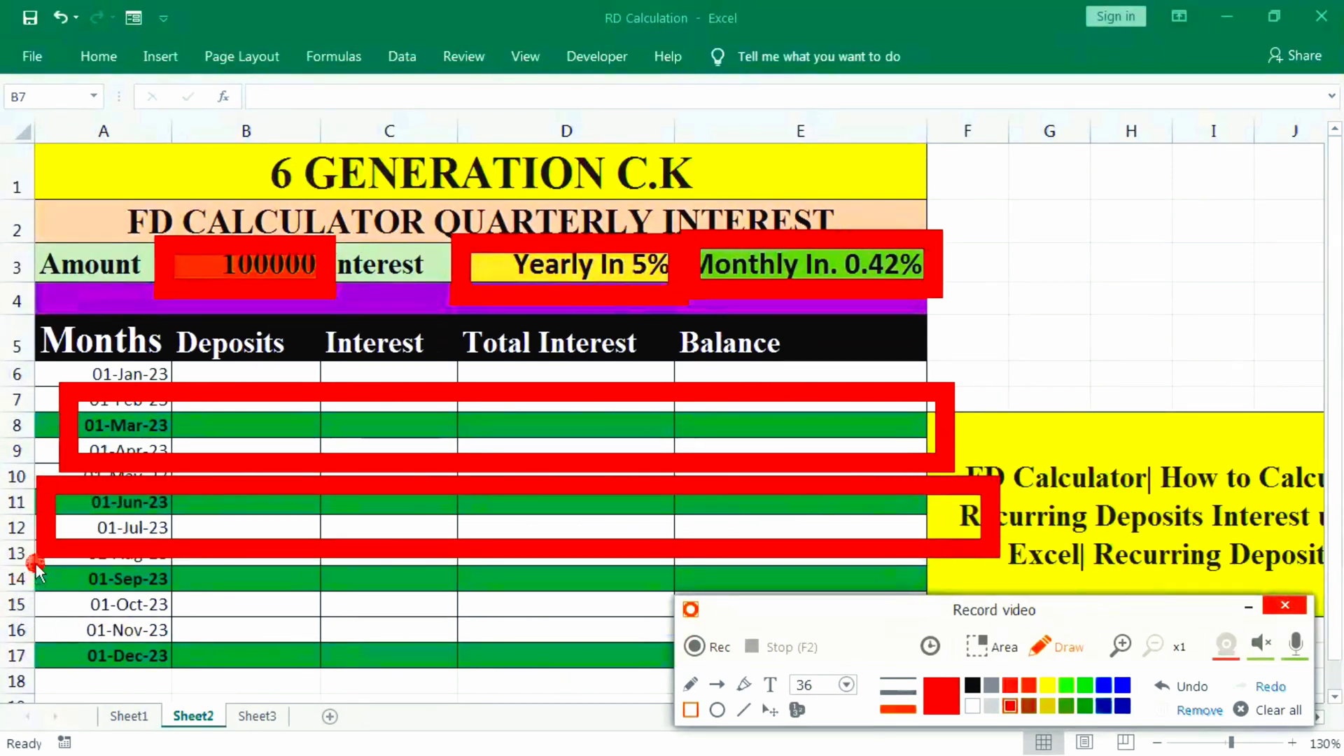
mouse_move(31, 553)
mouse_down()
mouse_move(615, 654)
mouse_move(974, 595)
mouse_up()
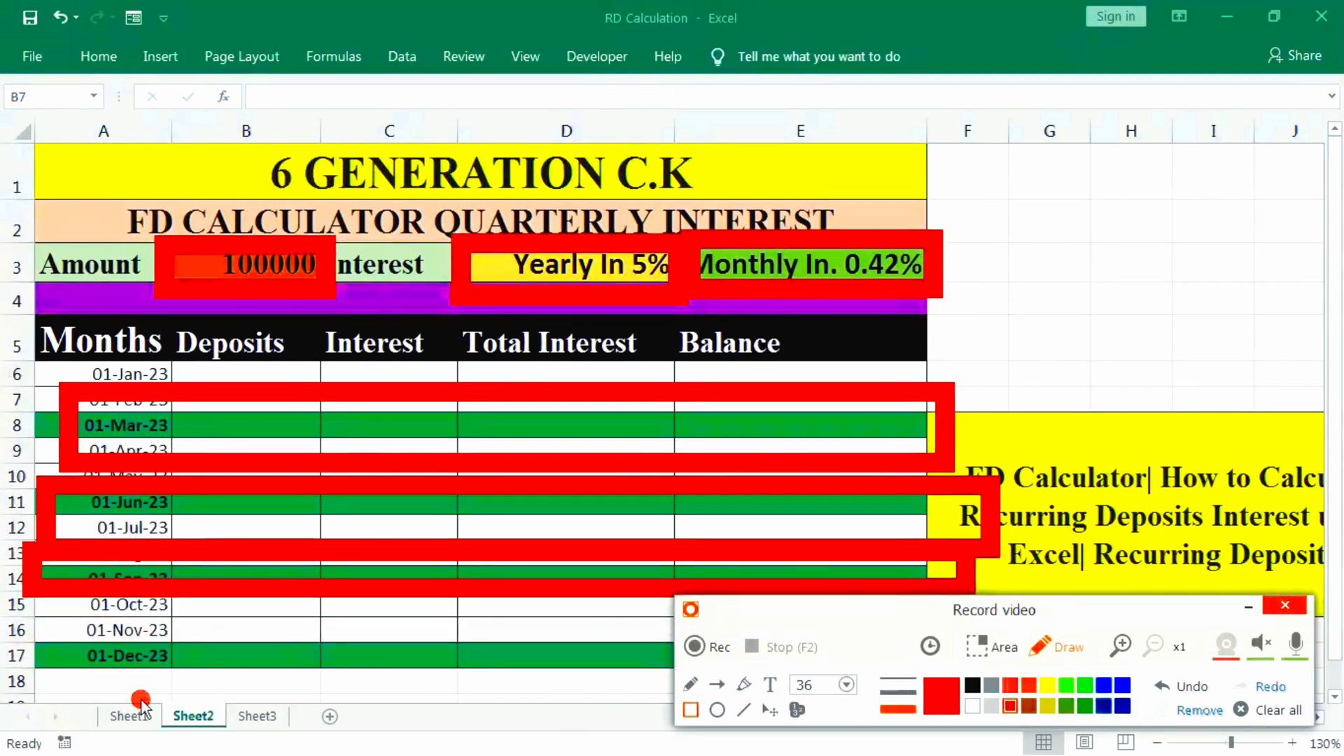
mouse_move(40, 635)
mouse_down()
mouse_move(136, 687)
mouse_move(672, 700)
mouse_up()
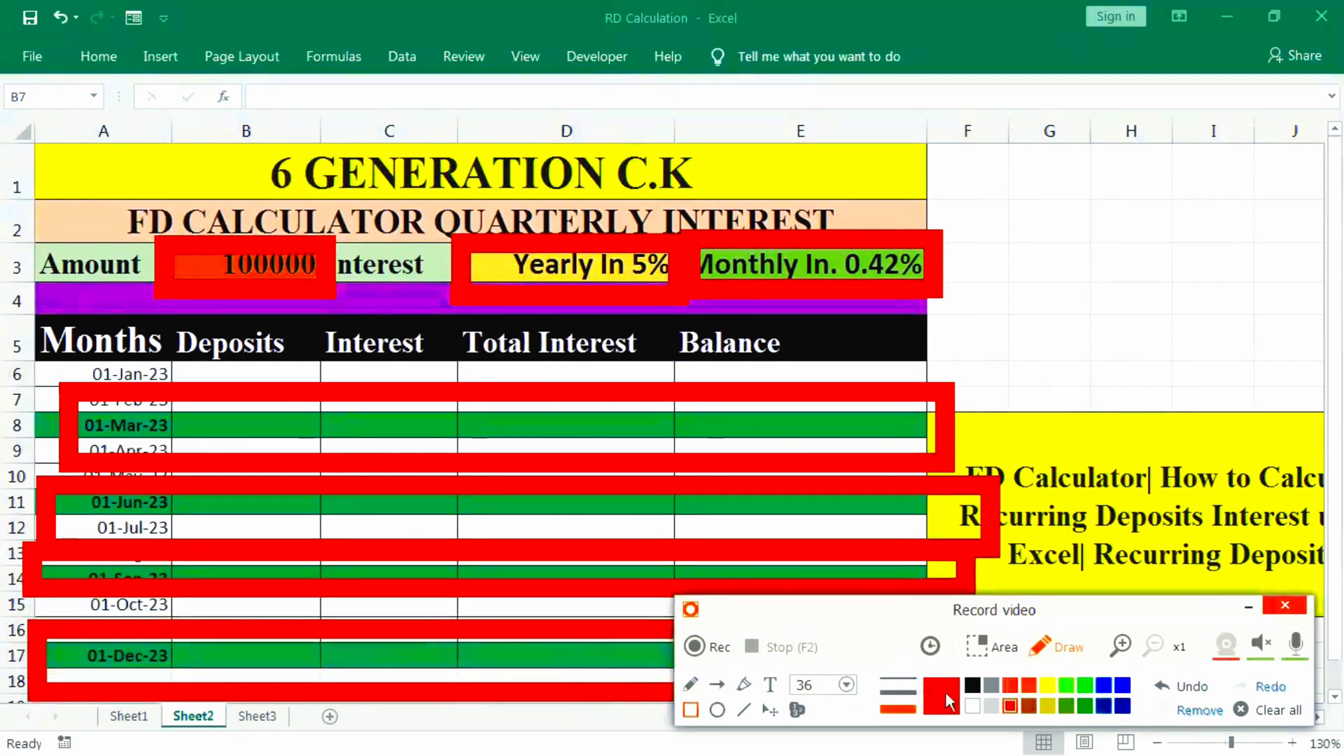
click(1274, 713)
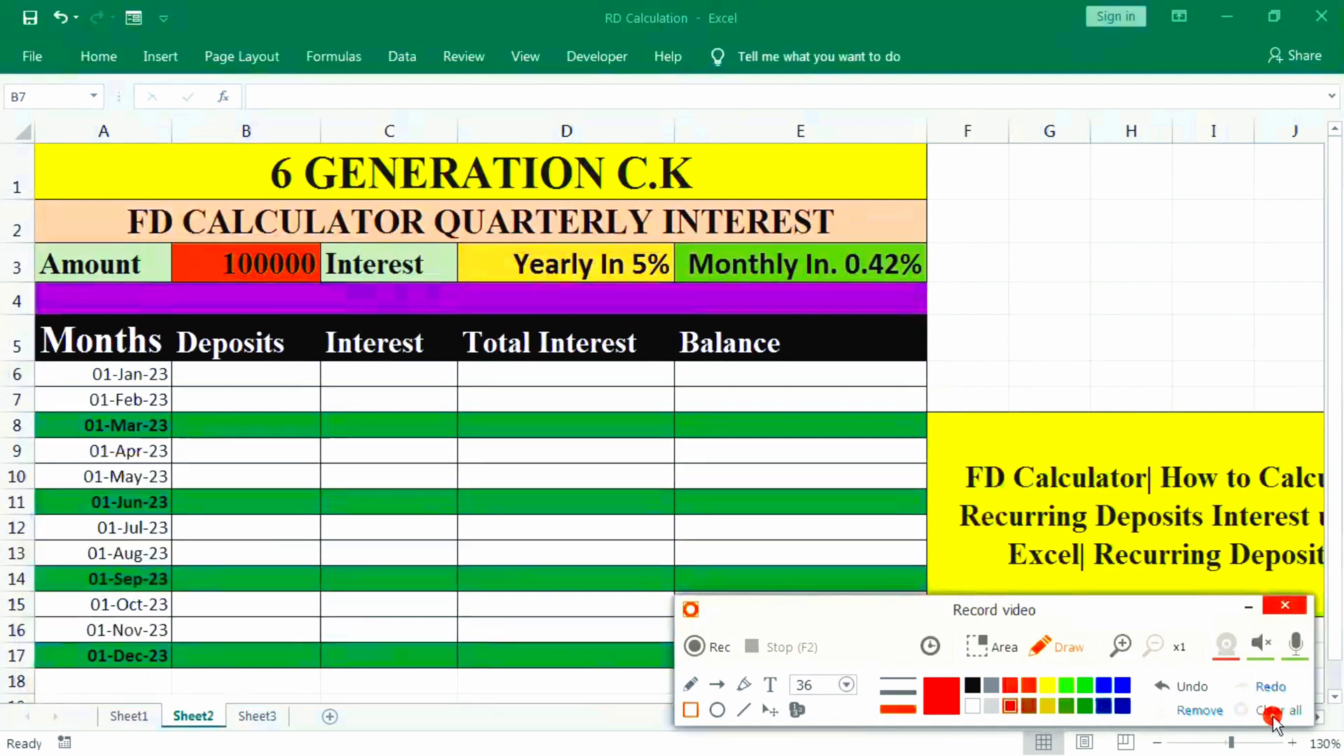
click(1246, 608)
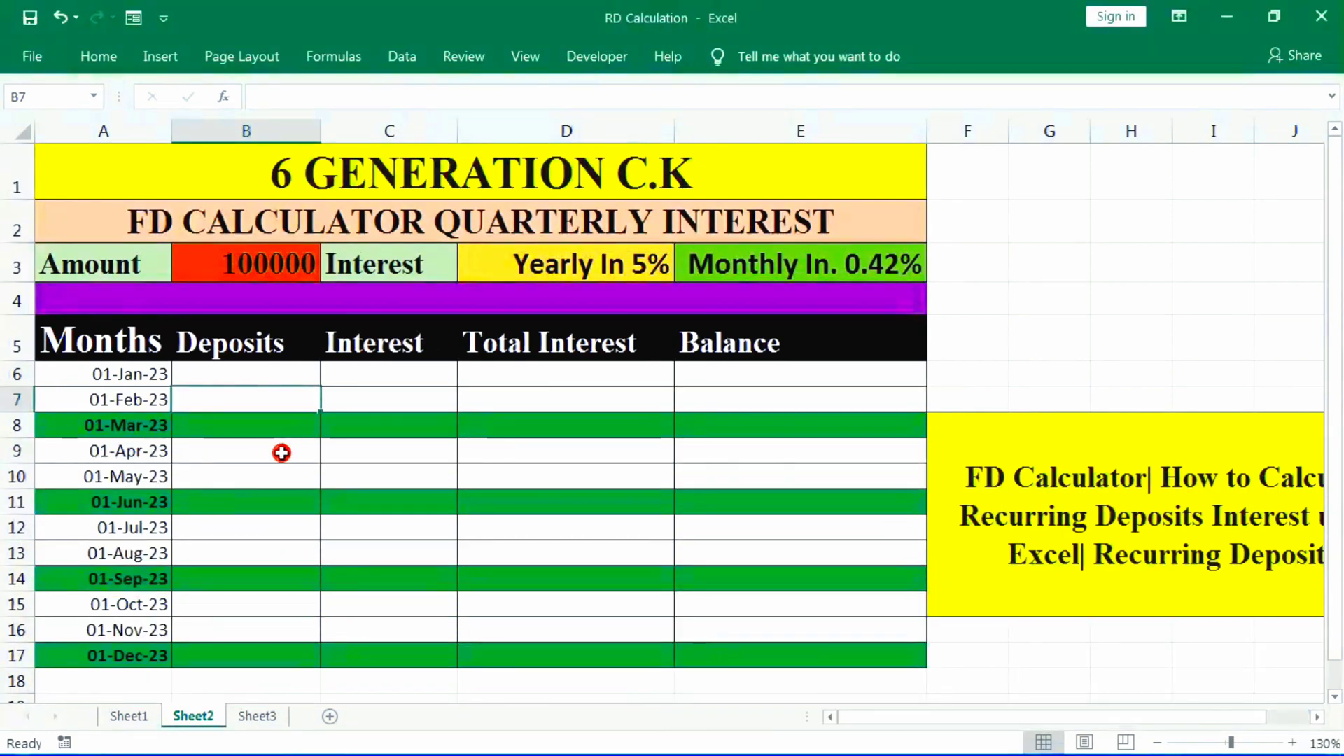
- Check the amount in B3 and the custom number format of the yearly rate cell D3
click(524, 265)
click(246, 265)
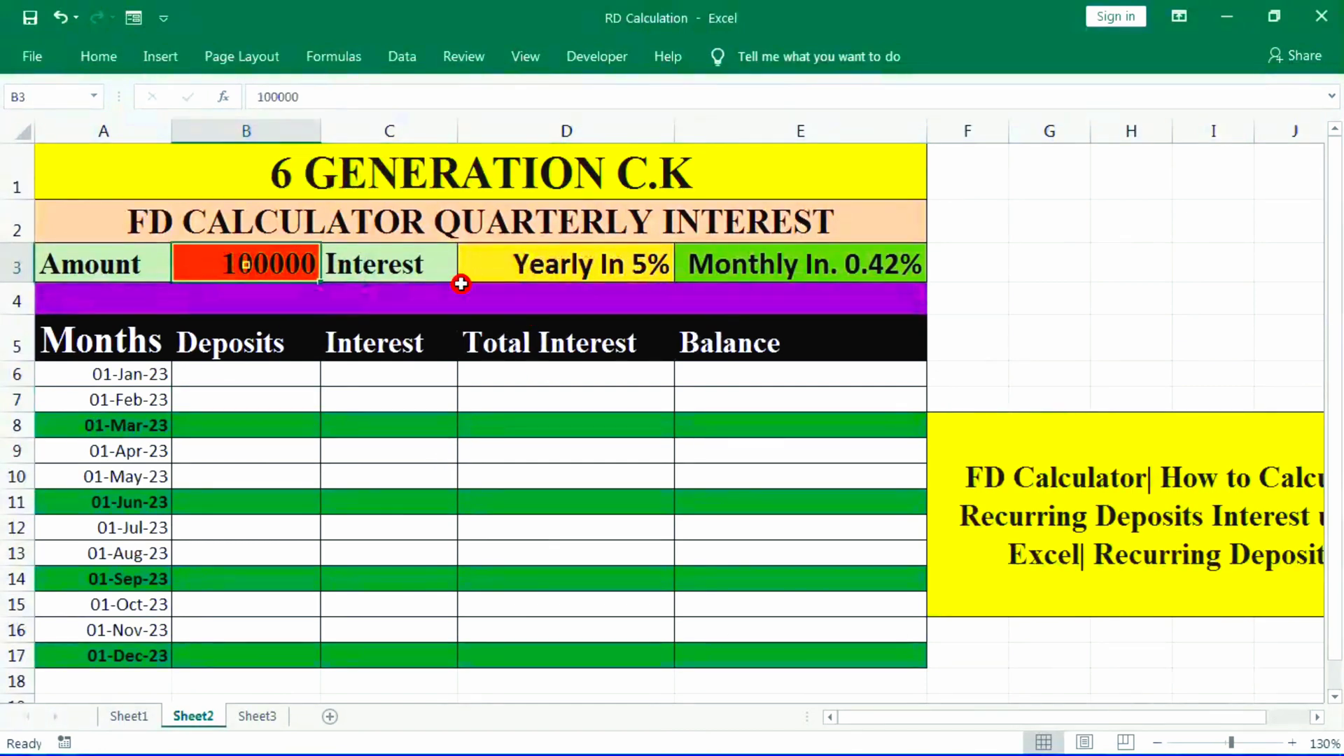
click(551, 254)
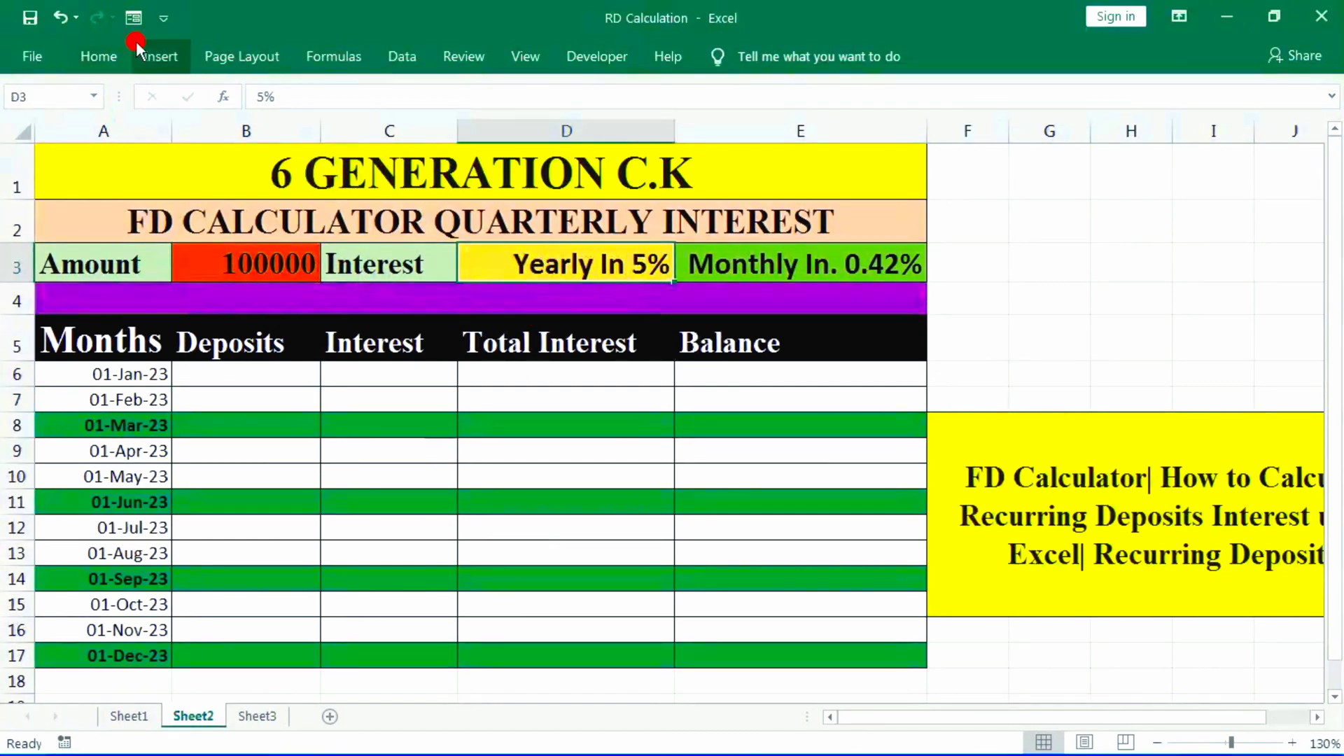
click(98, 56)
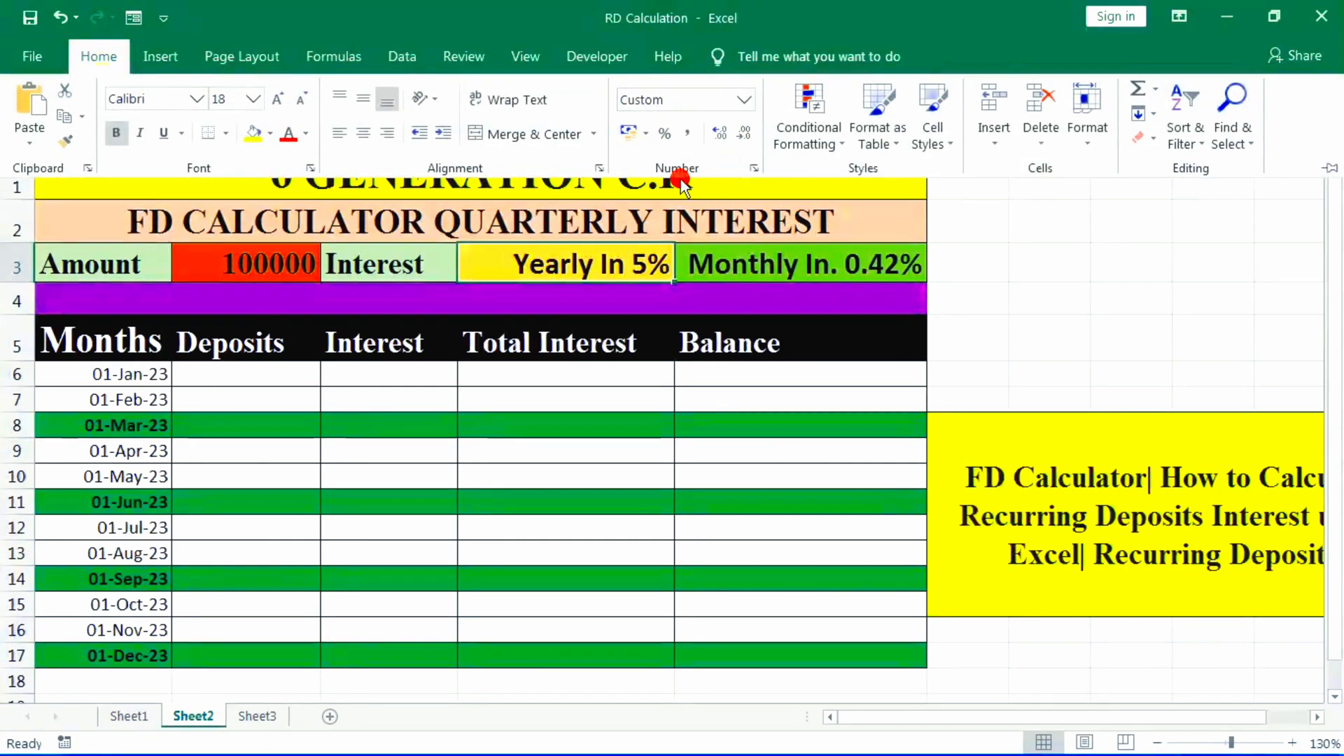
click(753, 169)
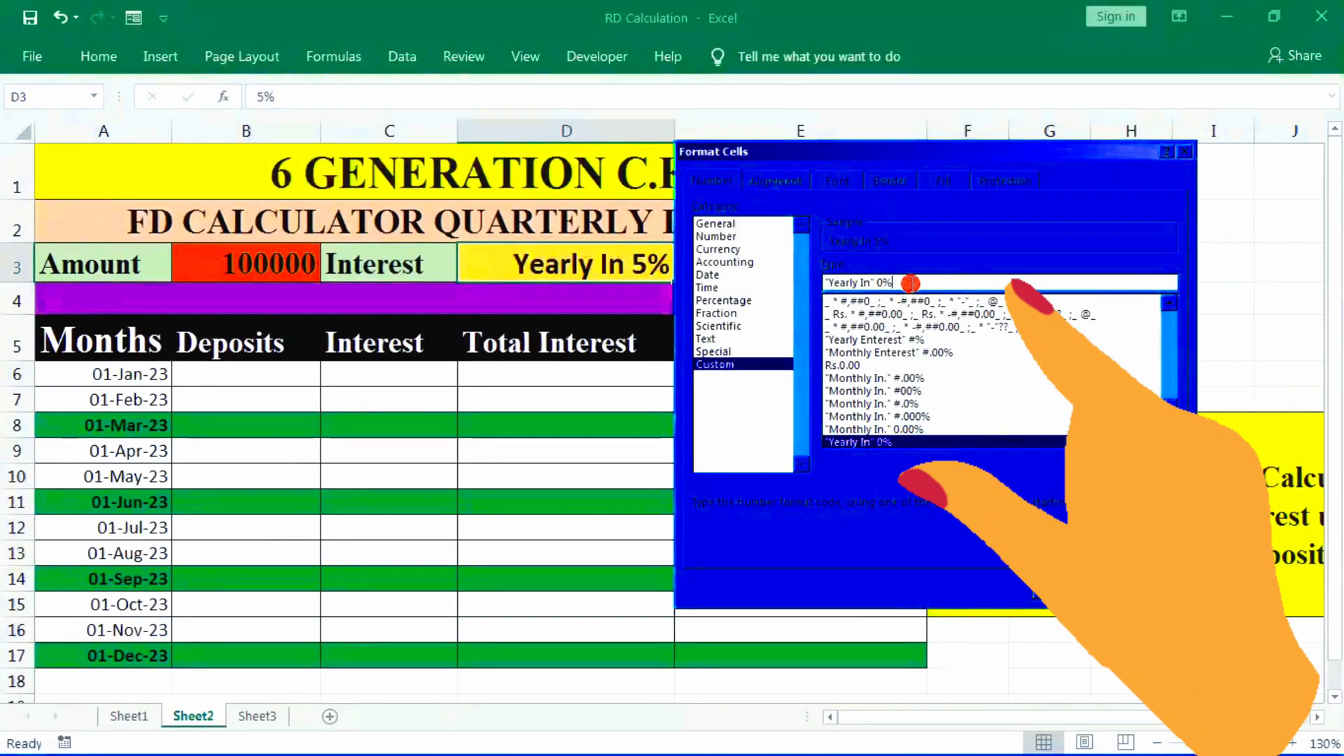
click(1069, 590)
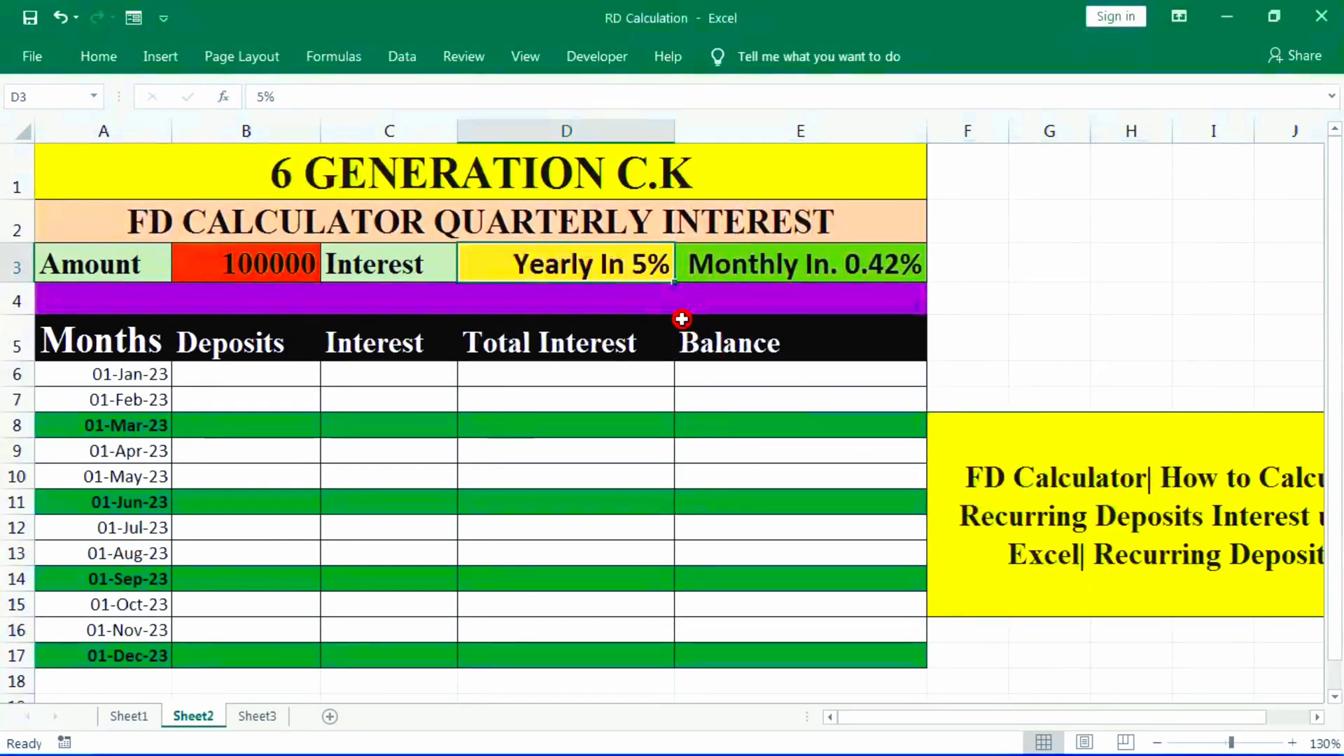
- Inspect the formula and custom number format of the monthly rate cell E3
click(811, 266)
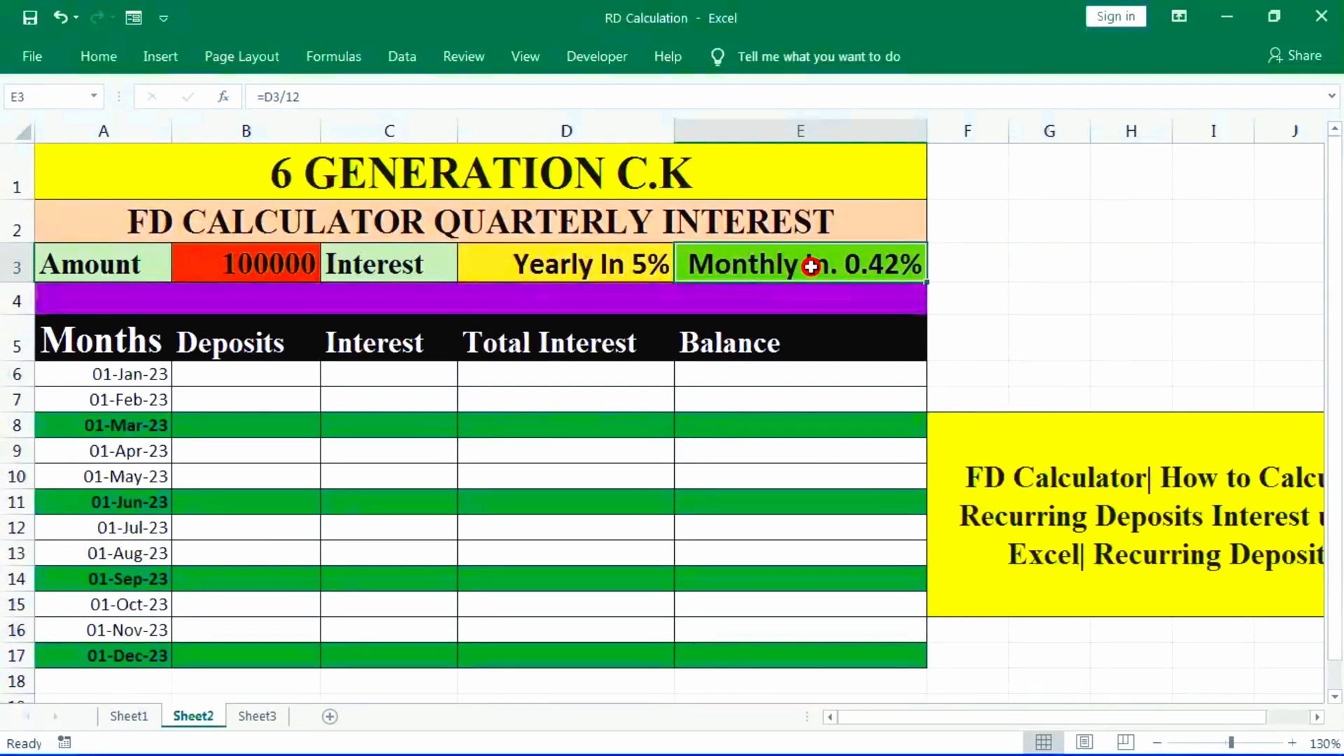
click(105, 57)
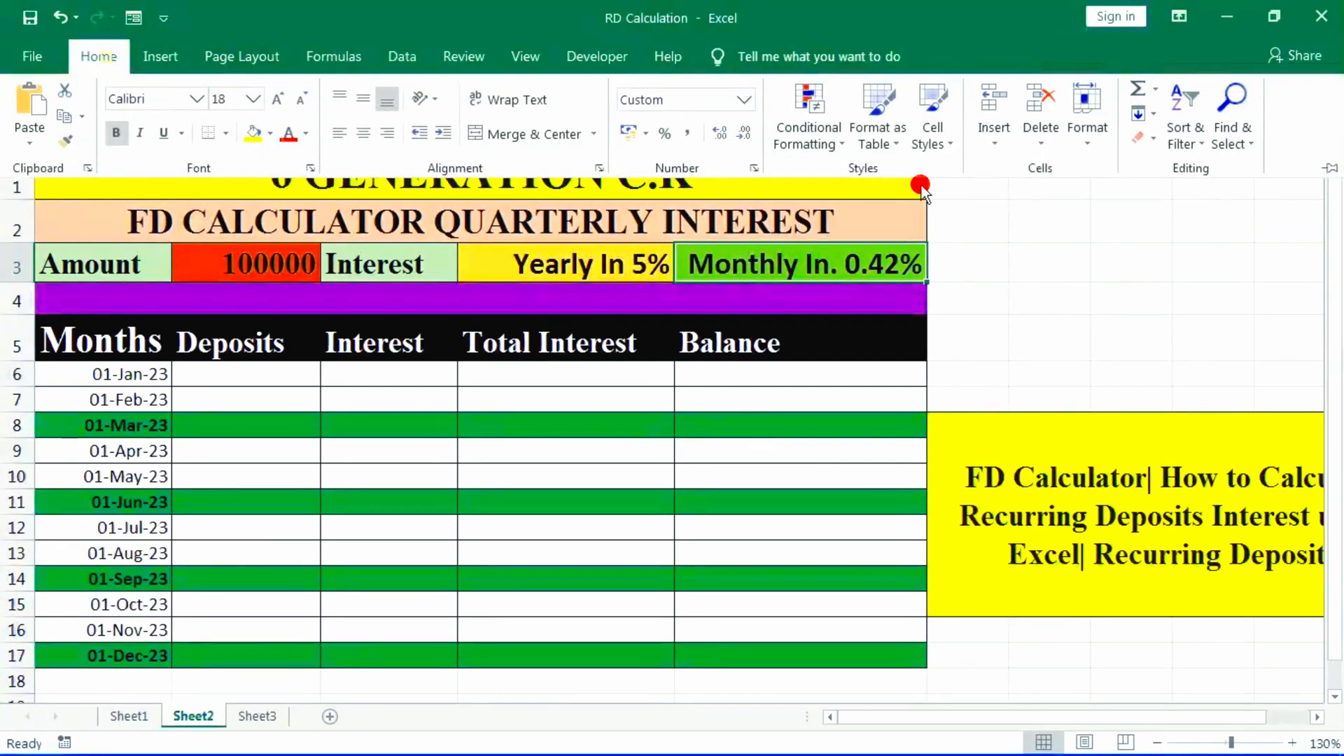
click(760, 168)
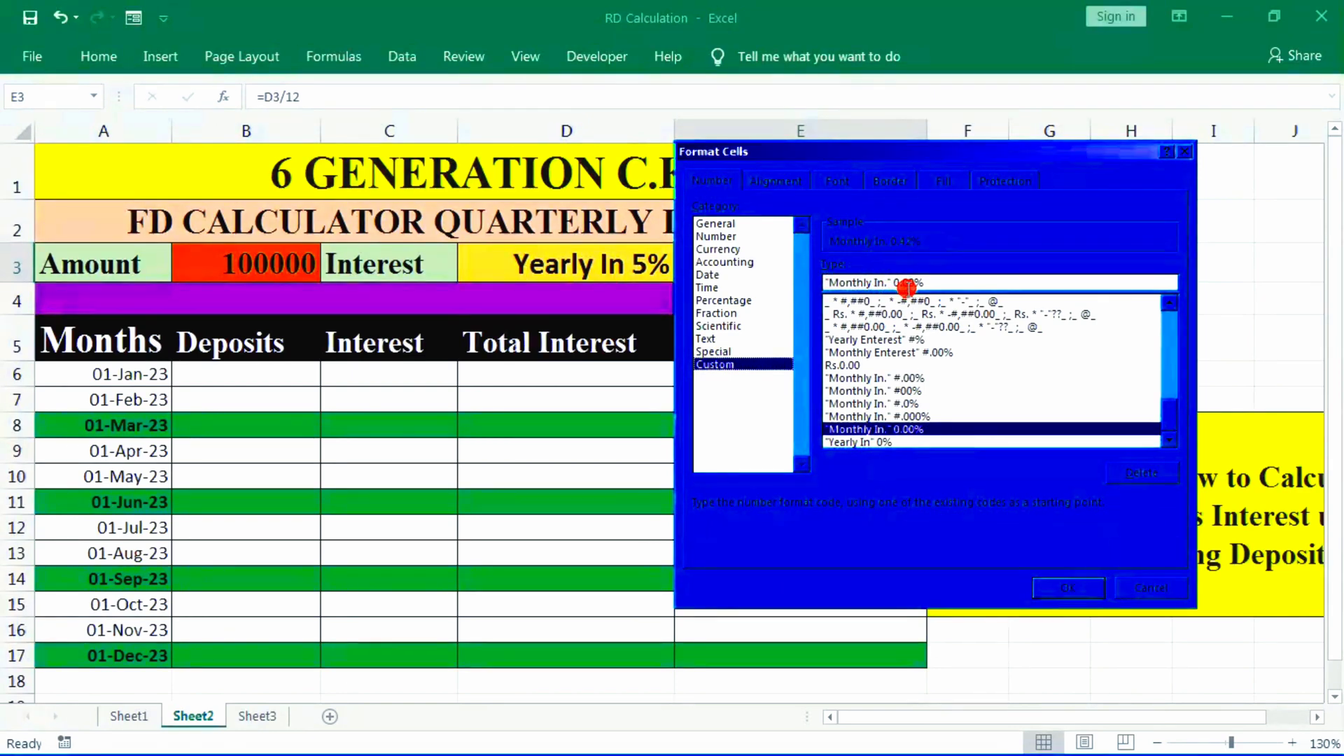
click(1062, 592)
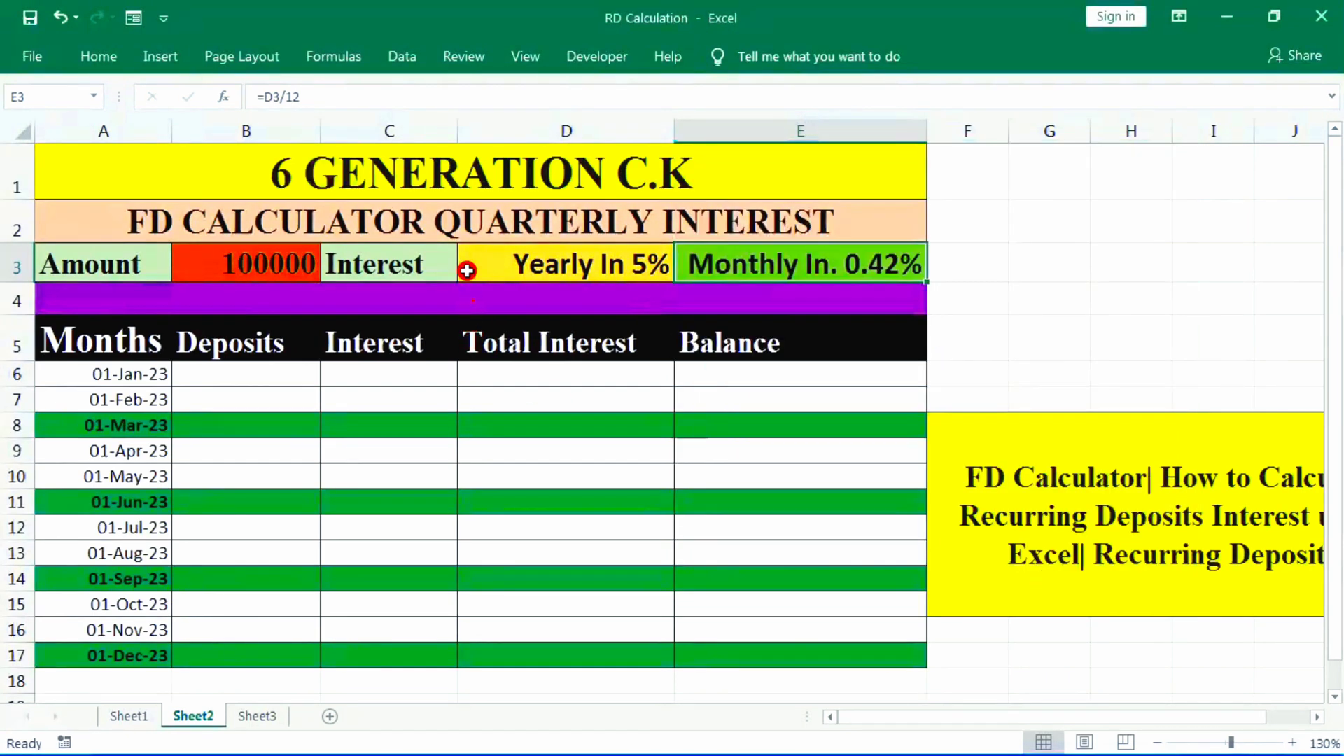
- Change the custom number format of the yearly rate cell D3 to show the percentage with two decimal places
click(519, 264)
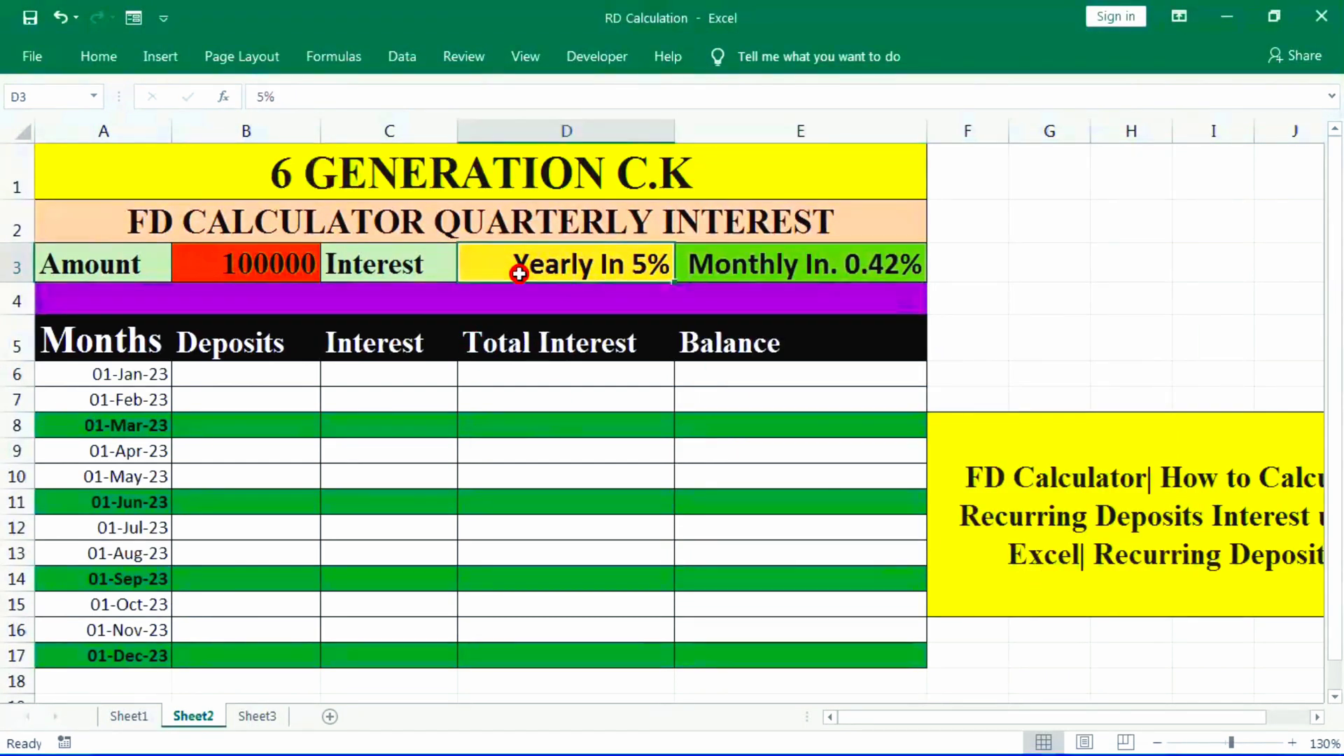
click(112, 57)
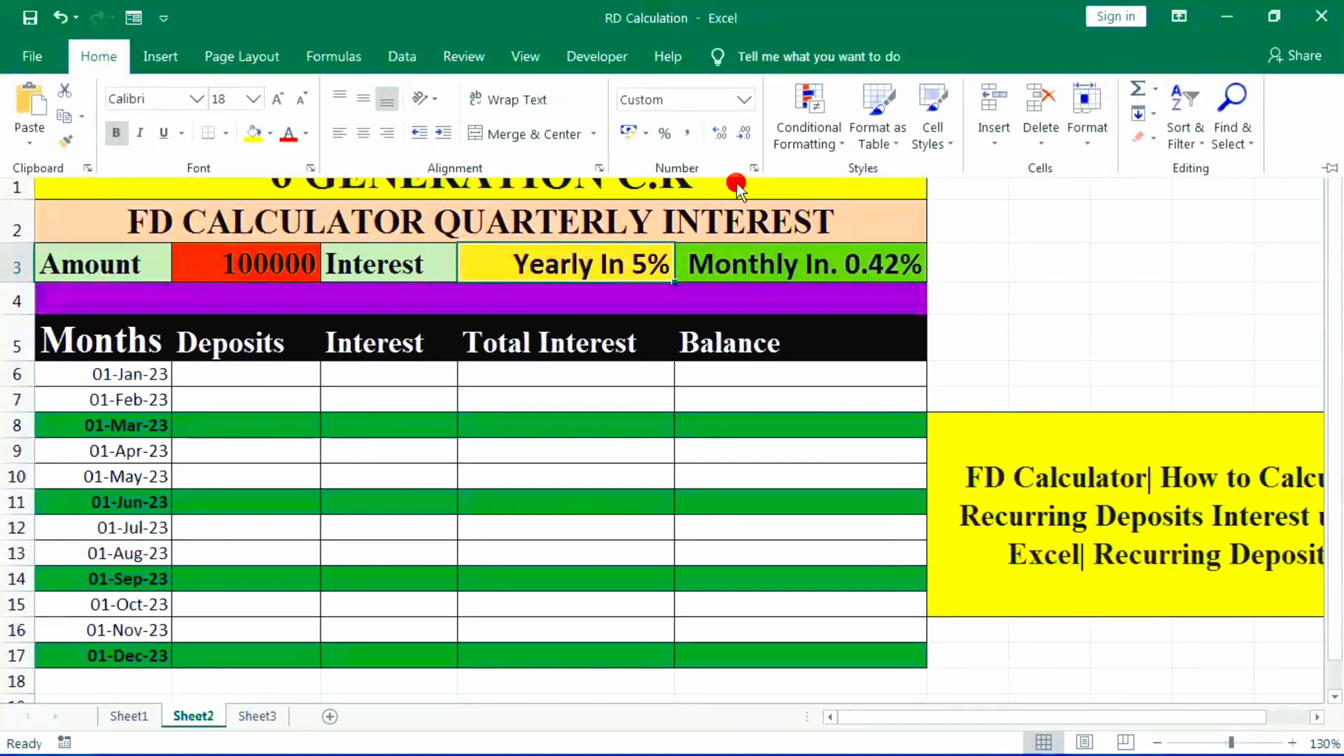
click(753, 169)
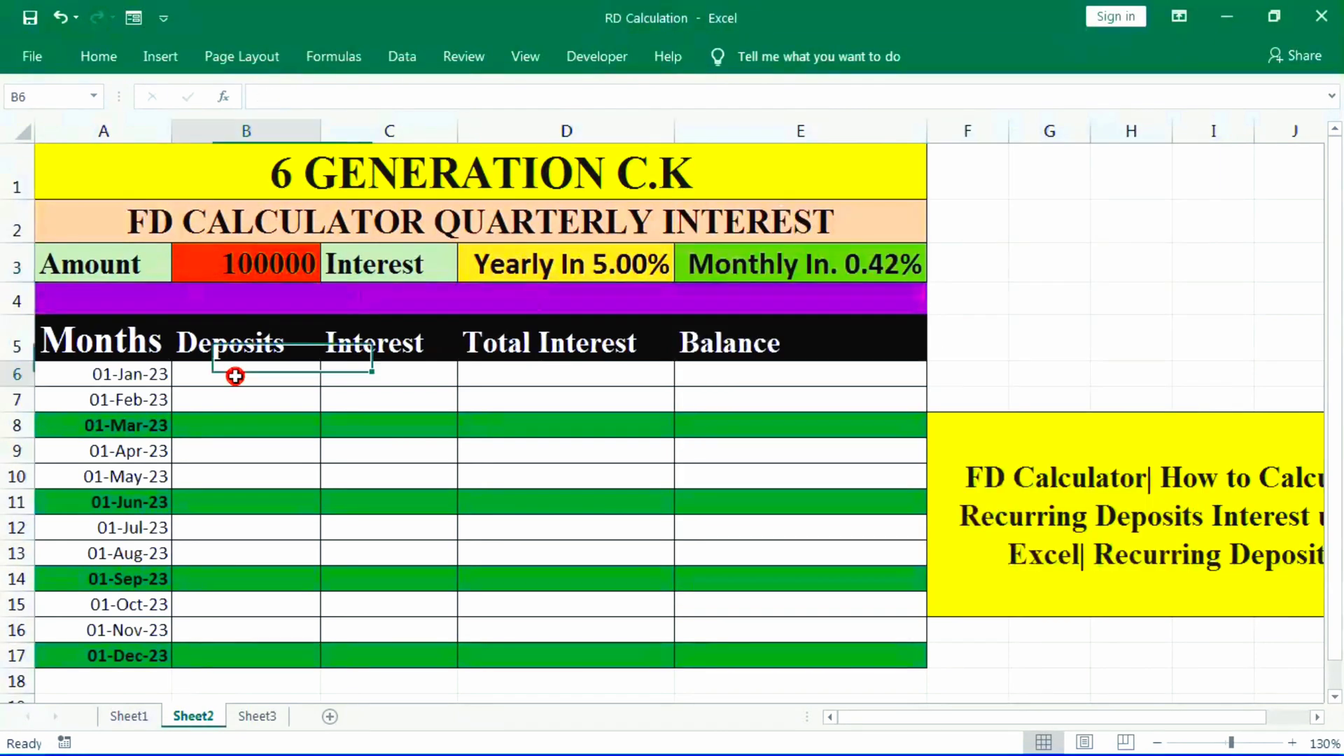
- Enter 00 as the deposit for January in B6 and for February in B7
click(255, 387)
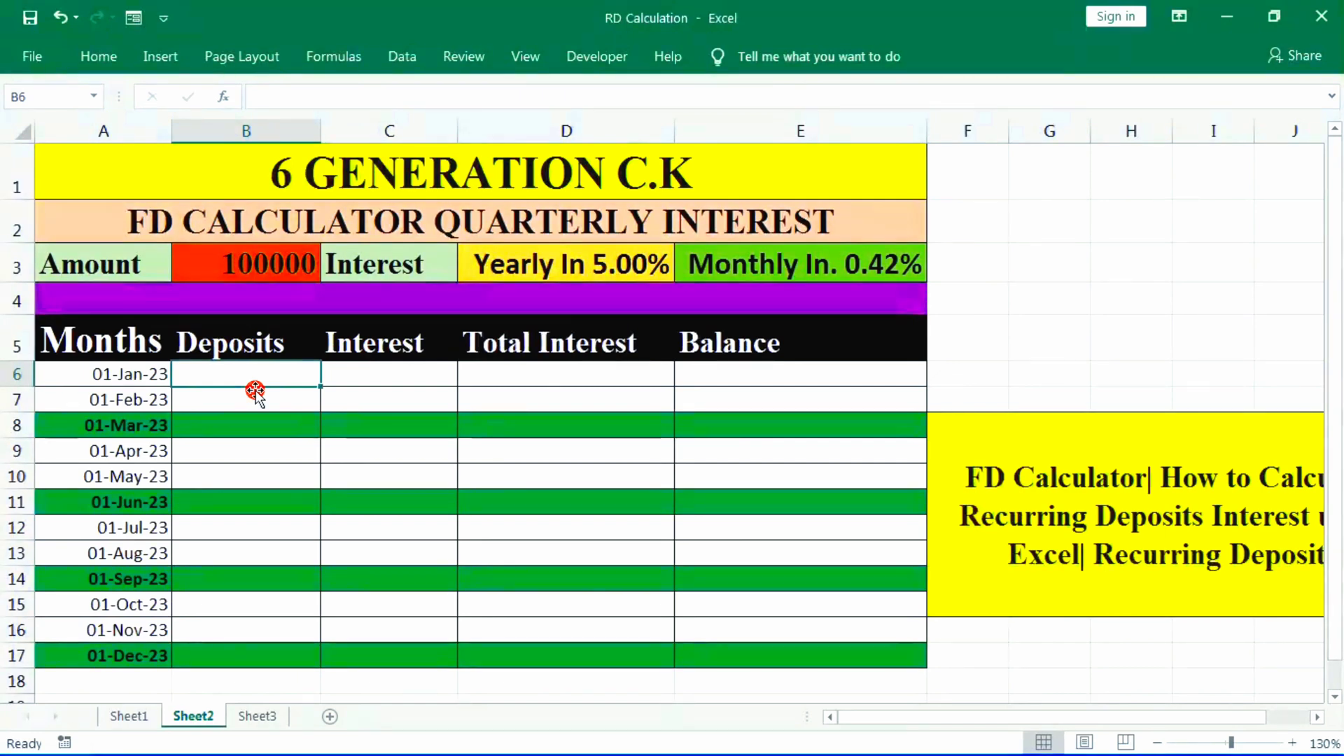
text(00)
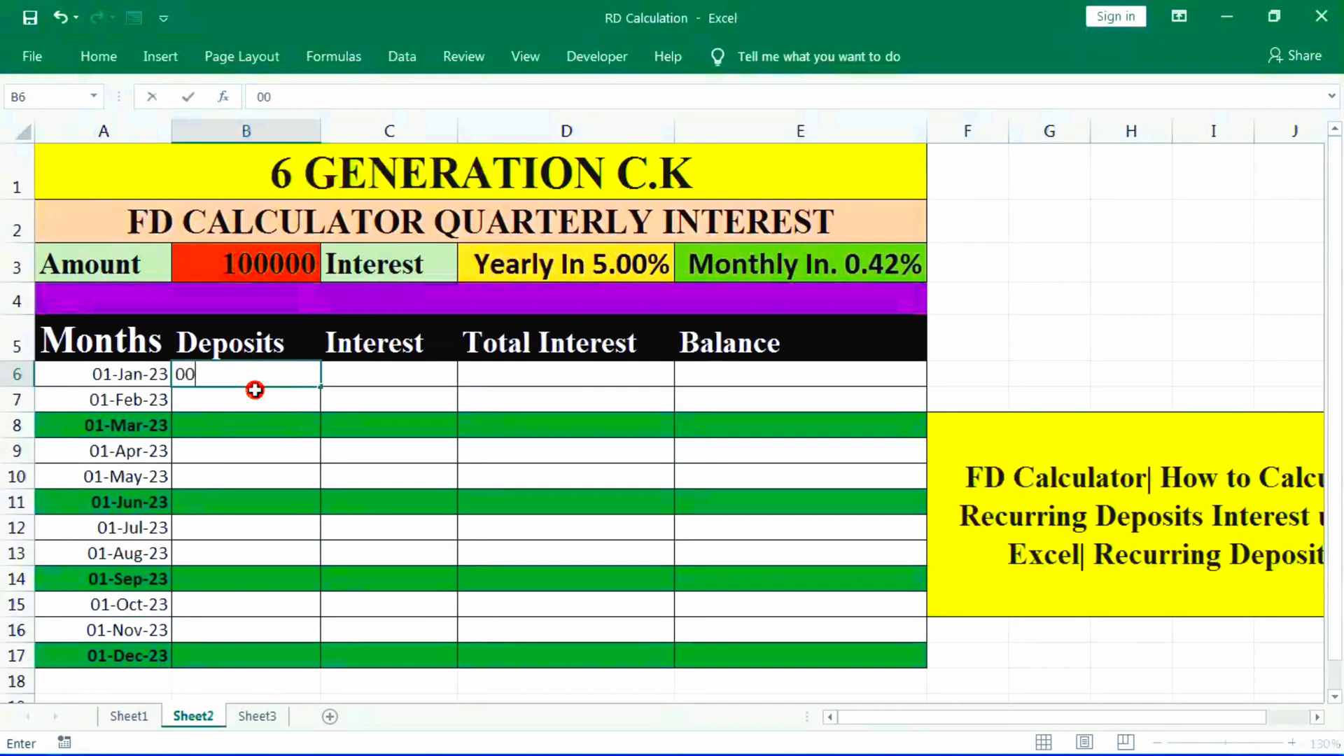
key(Return)
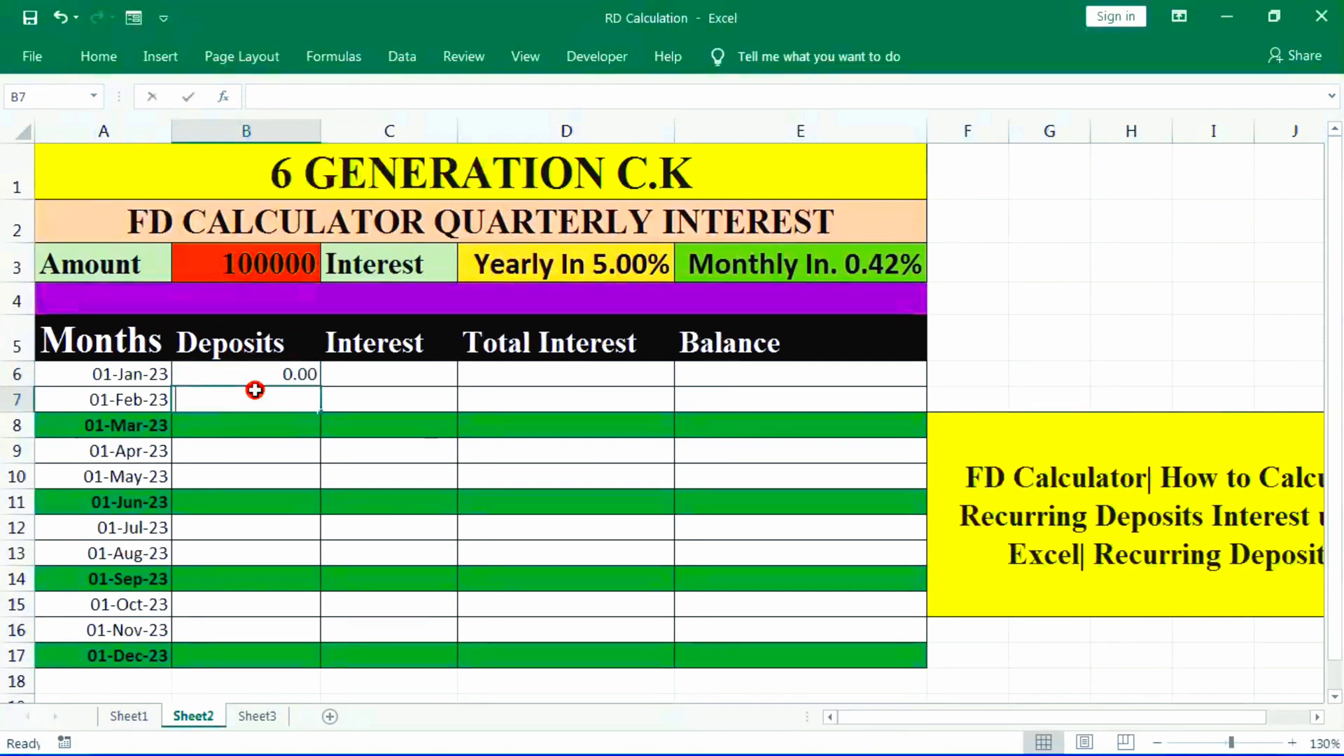
text(00)
key(Return)
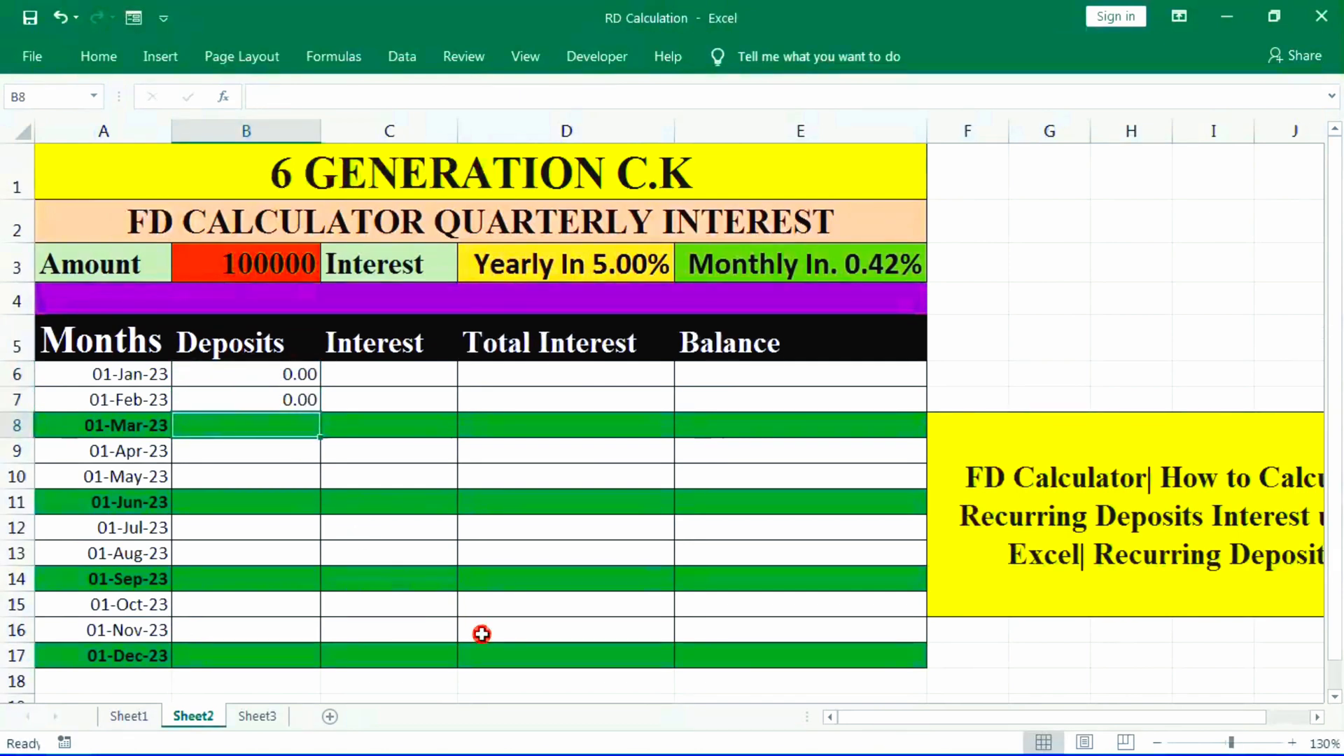
- Re-enter the January deposit in B6 as 0, keeping the February deposit as it is
scroll(481, 633, up, 3)
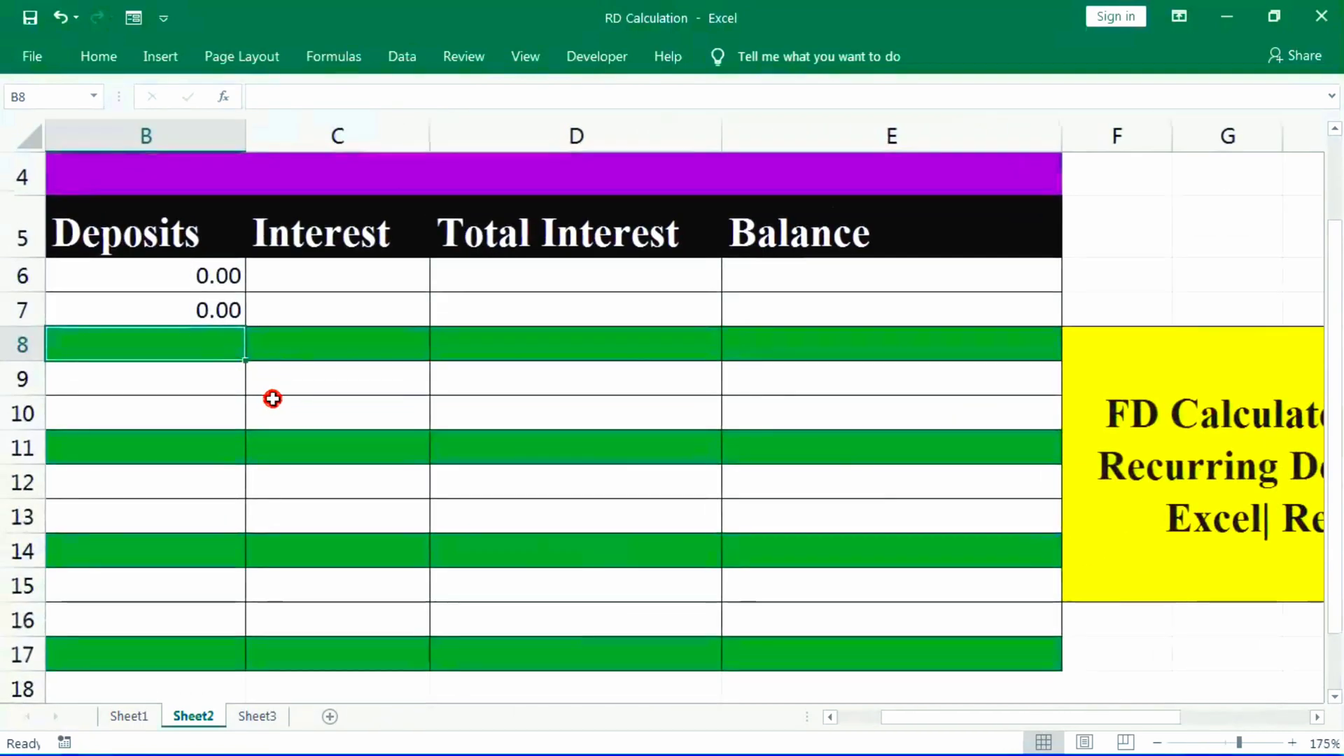
scroll(791, 645, up, 1)
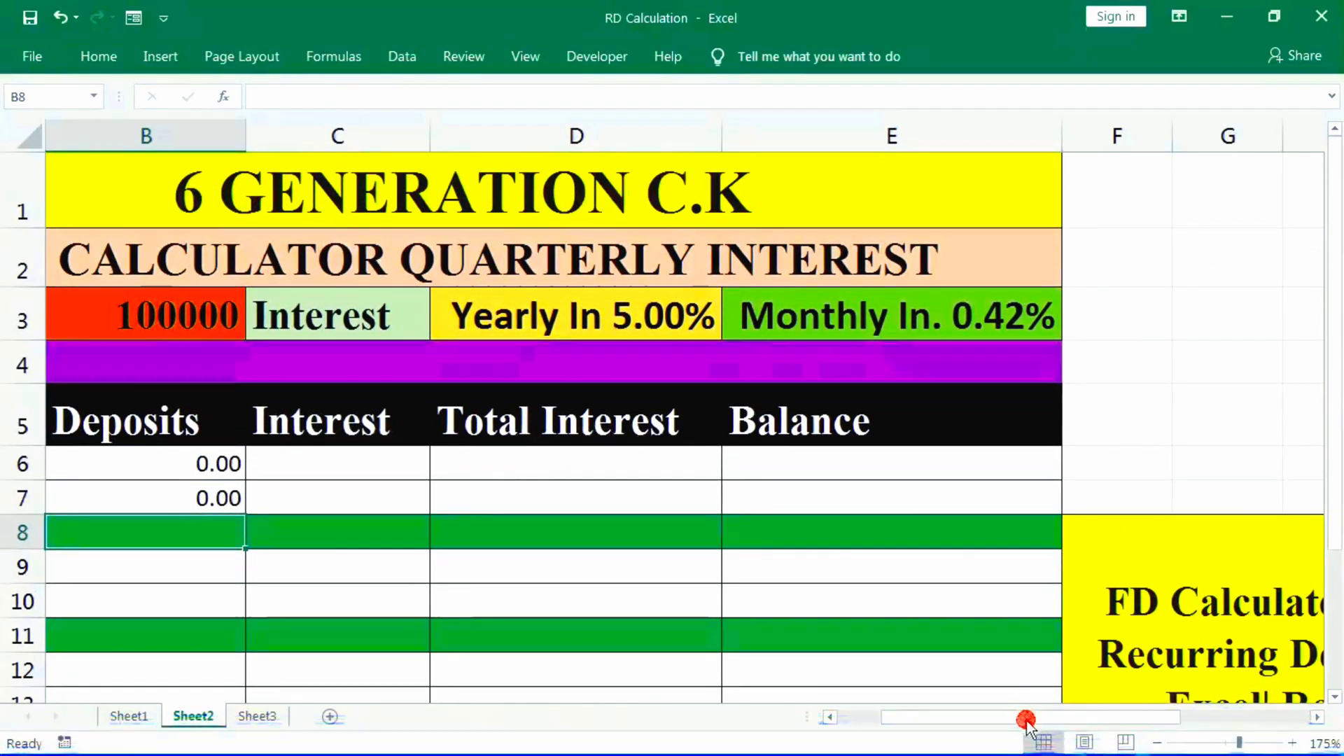
drag(1026, 718, 963, 727)
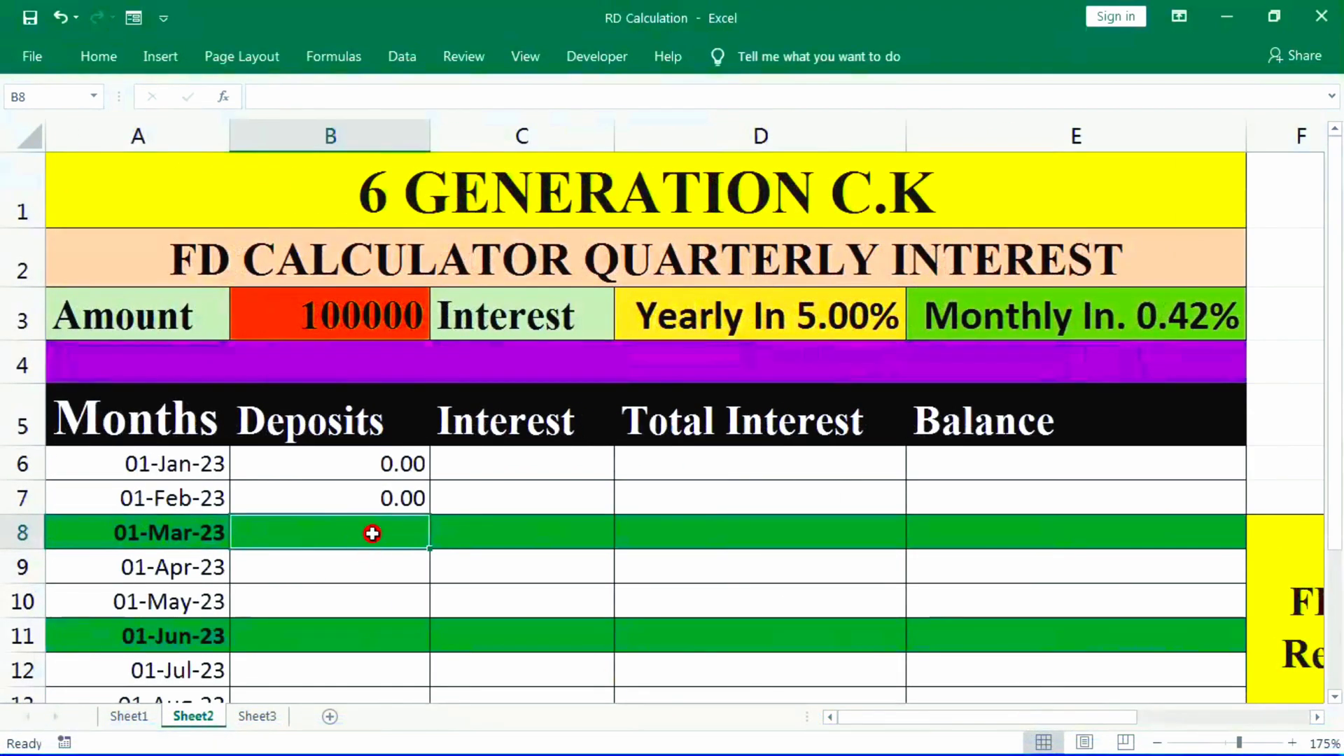
click(367, 464)
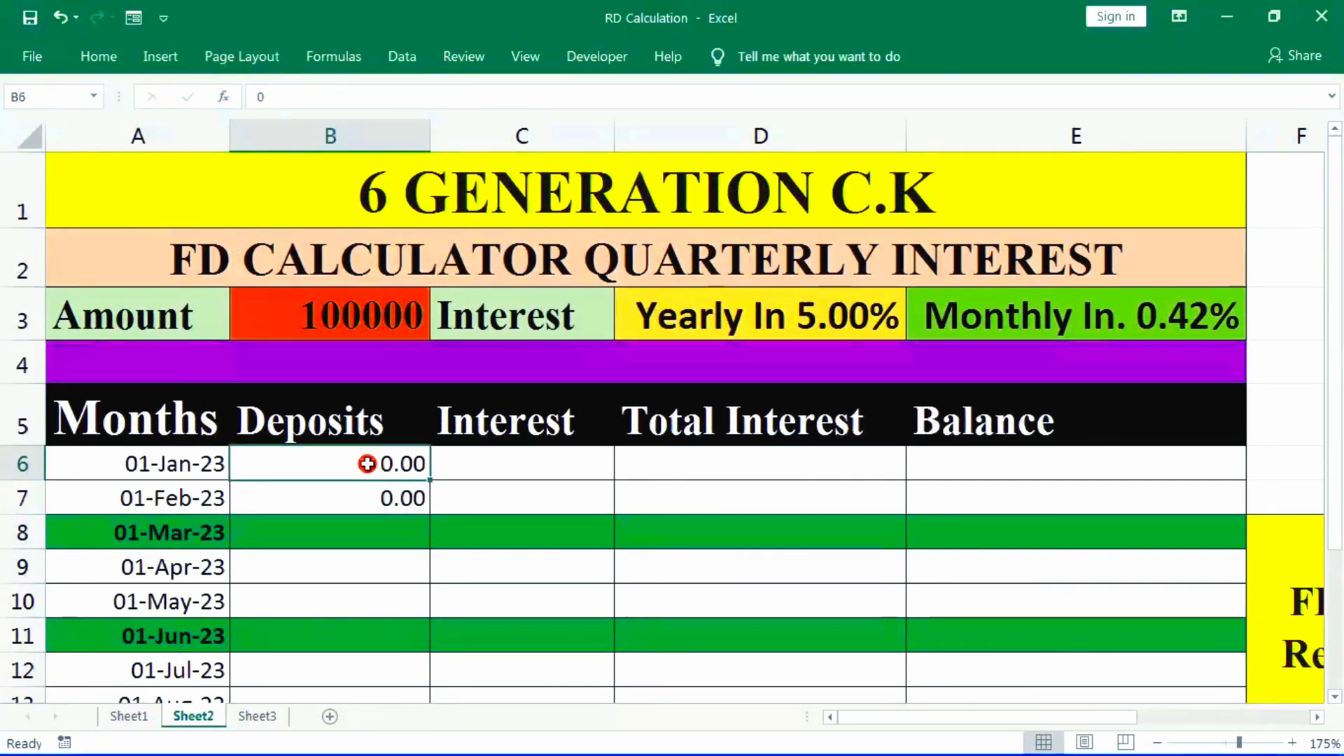
text(1)
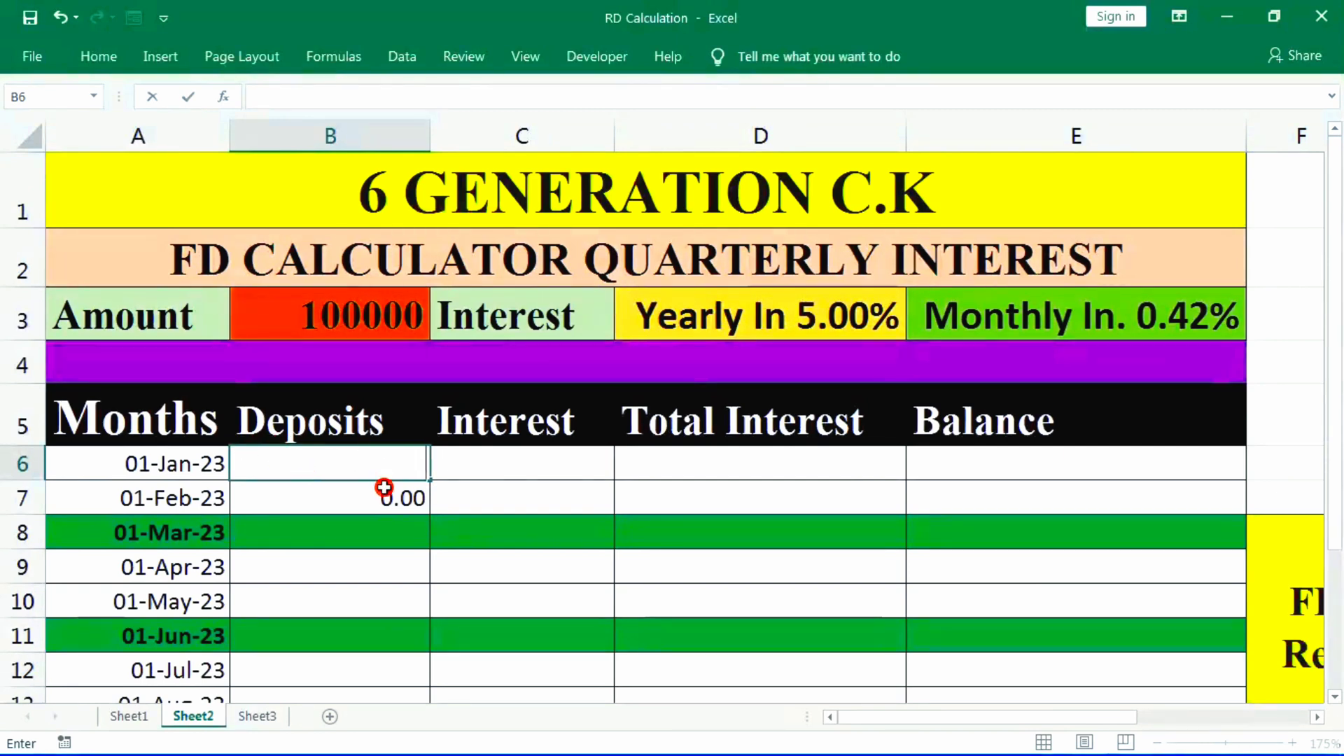
key(Return)
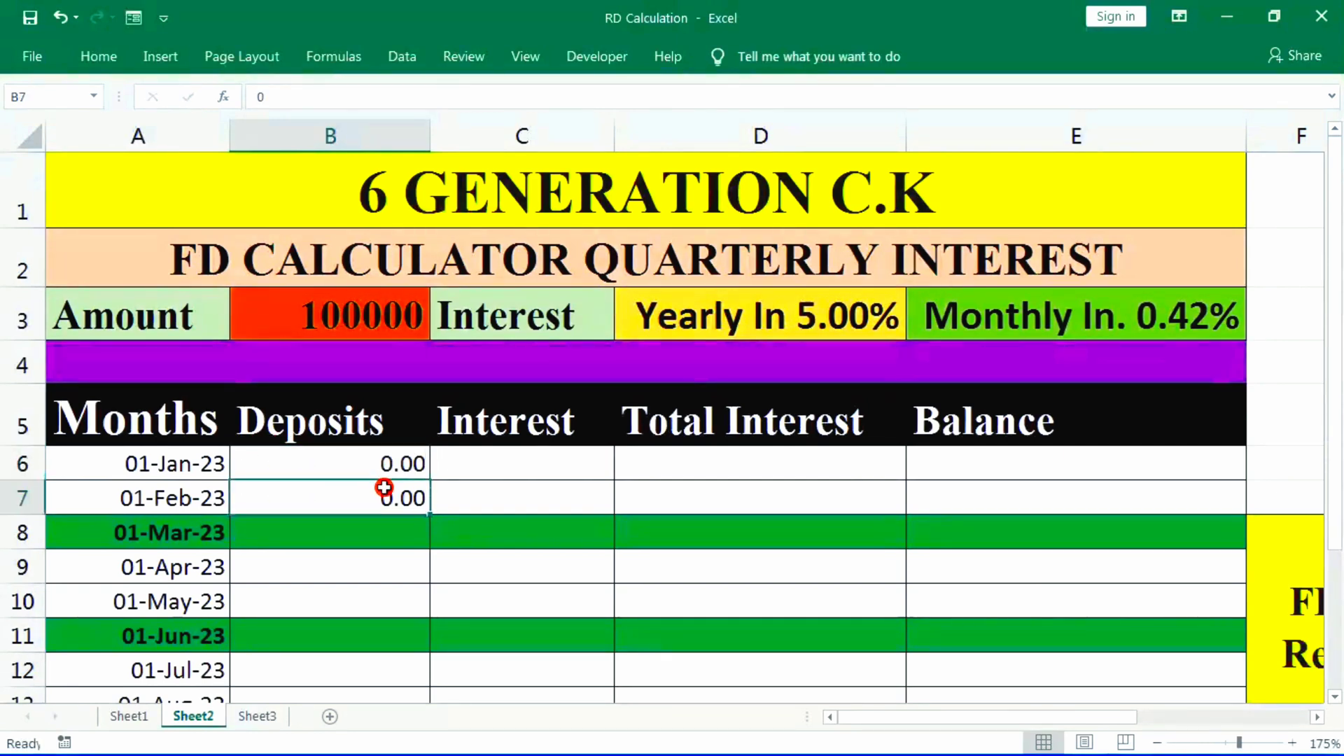
key(Return)
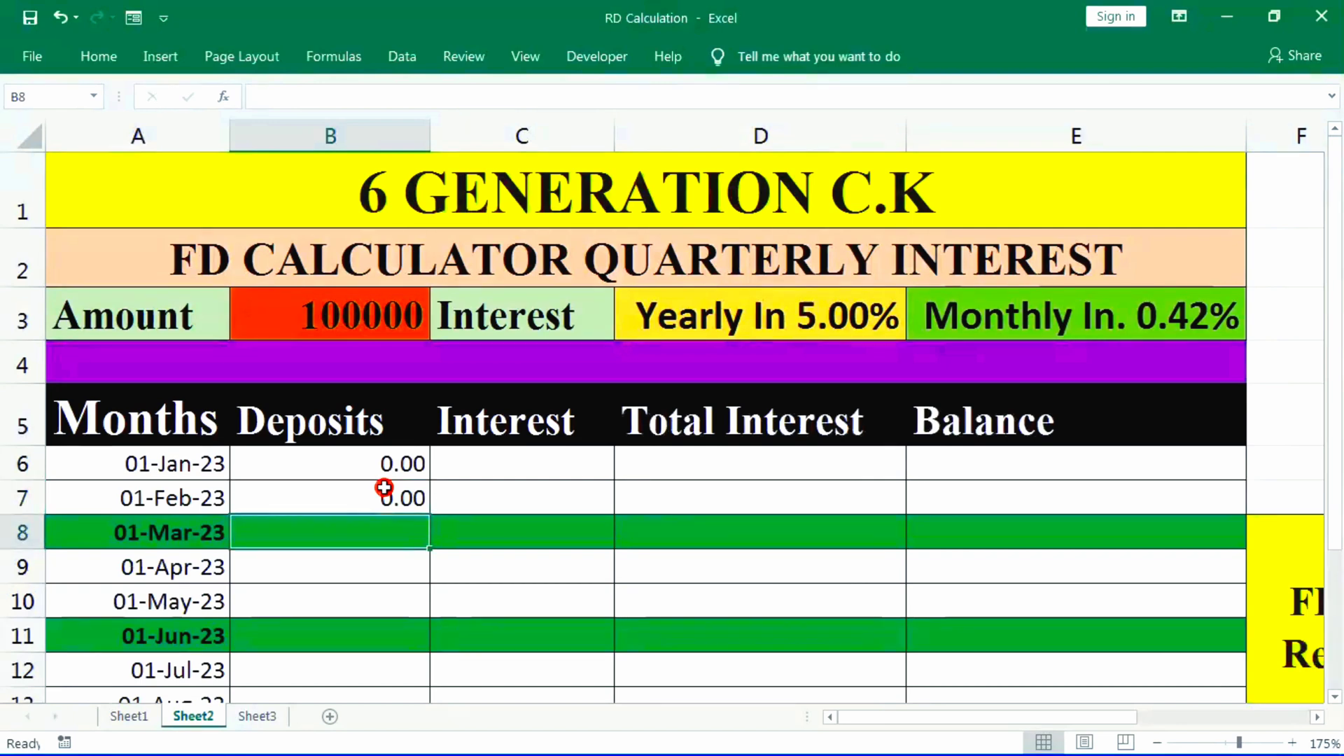
- Fill the March deposit in B8 with the formula =B3 to reference the amount
text(=SUM()
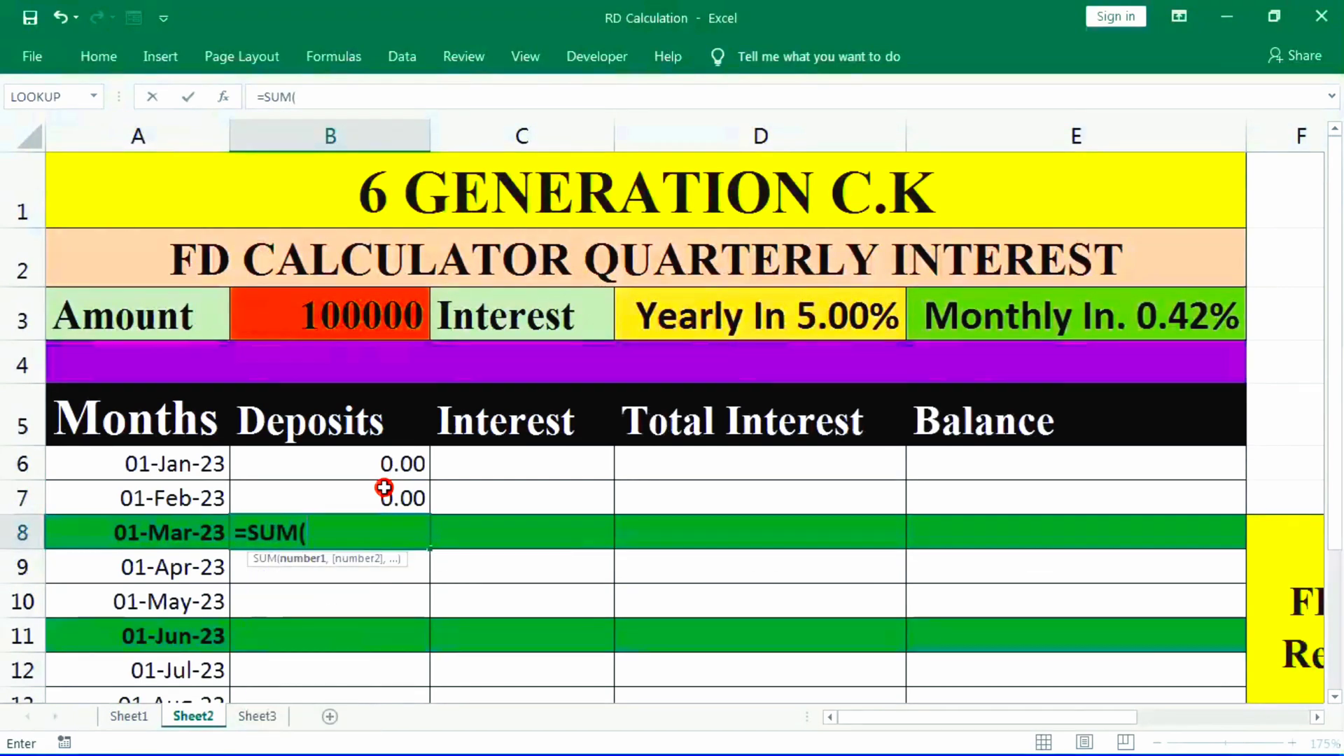
key(BackSpace)
key(BackSpace)
key(BackSpace)
key(BackSpace)
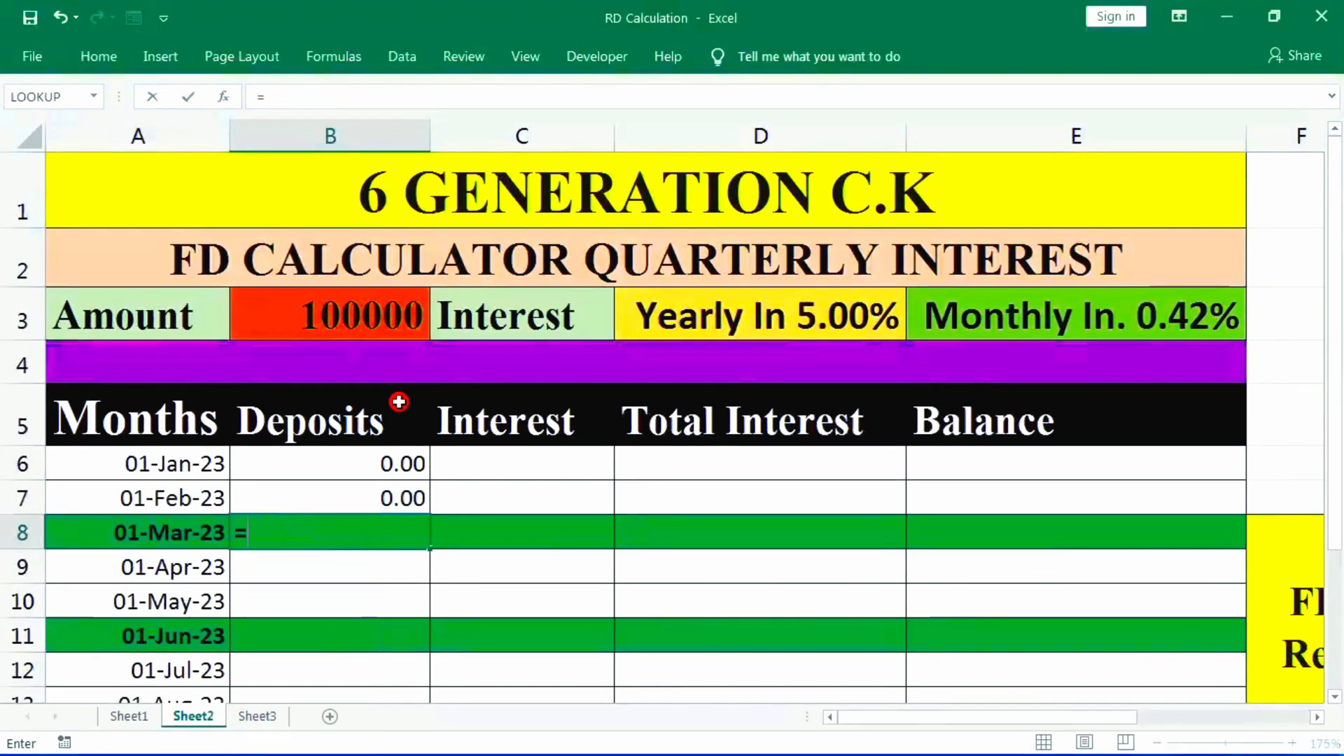
click(369, 316)
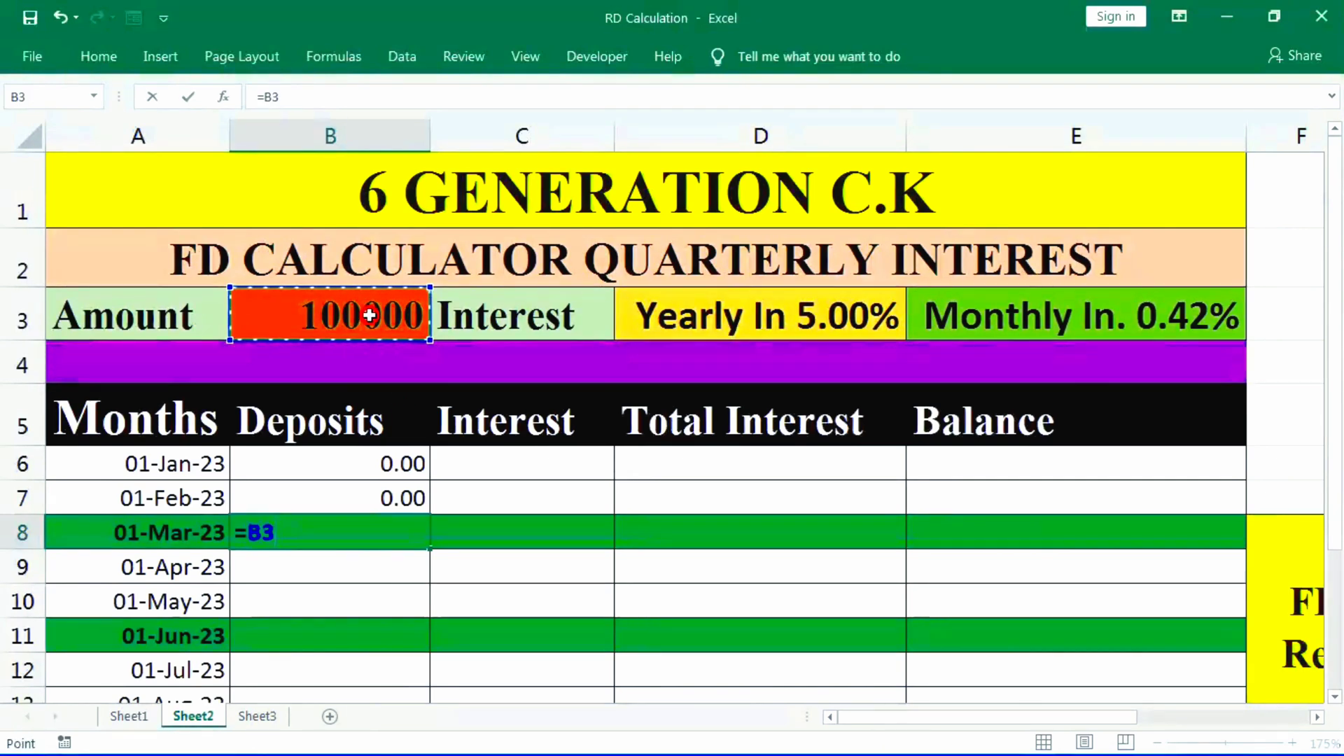
key(Return)
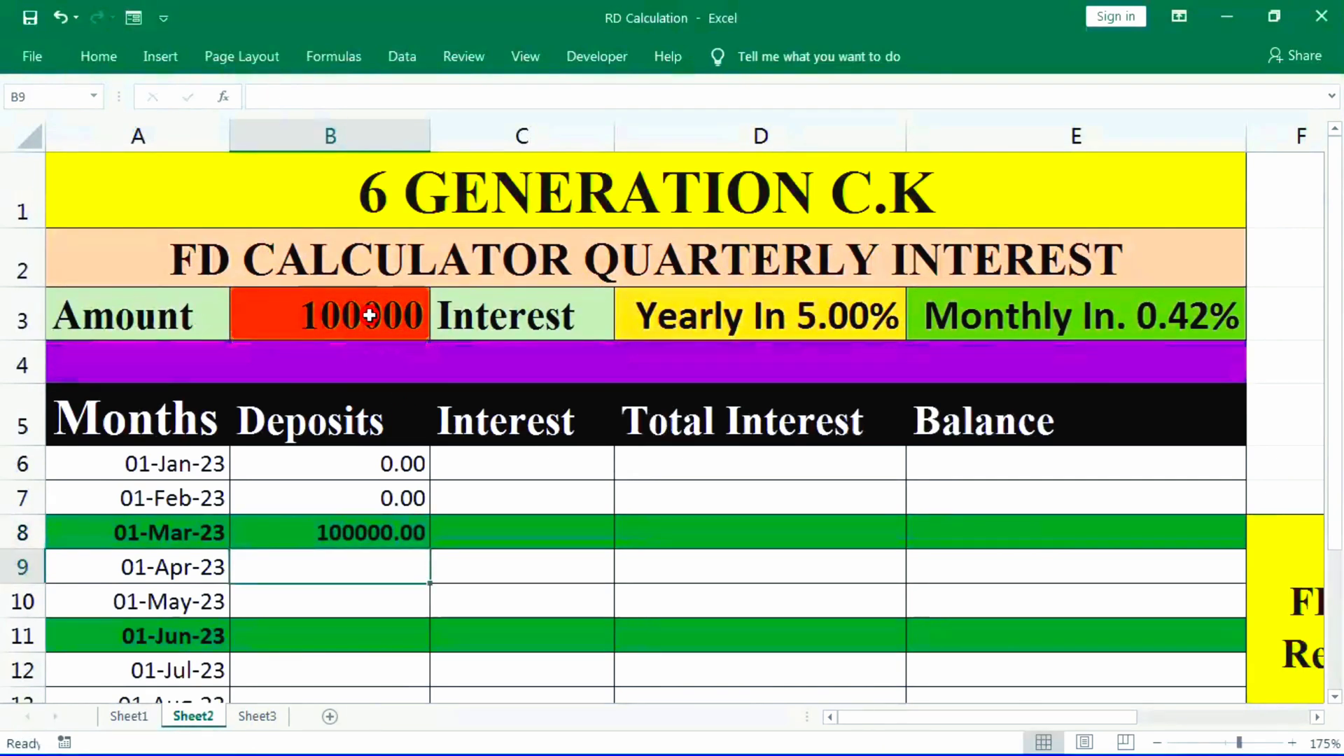
- Replace the rate formula in E3 with =D3/4 to divide the yearly rate into quarters
click(531, 535)
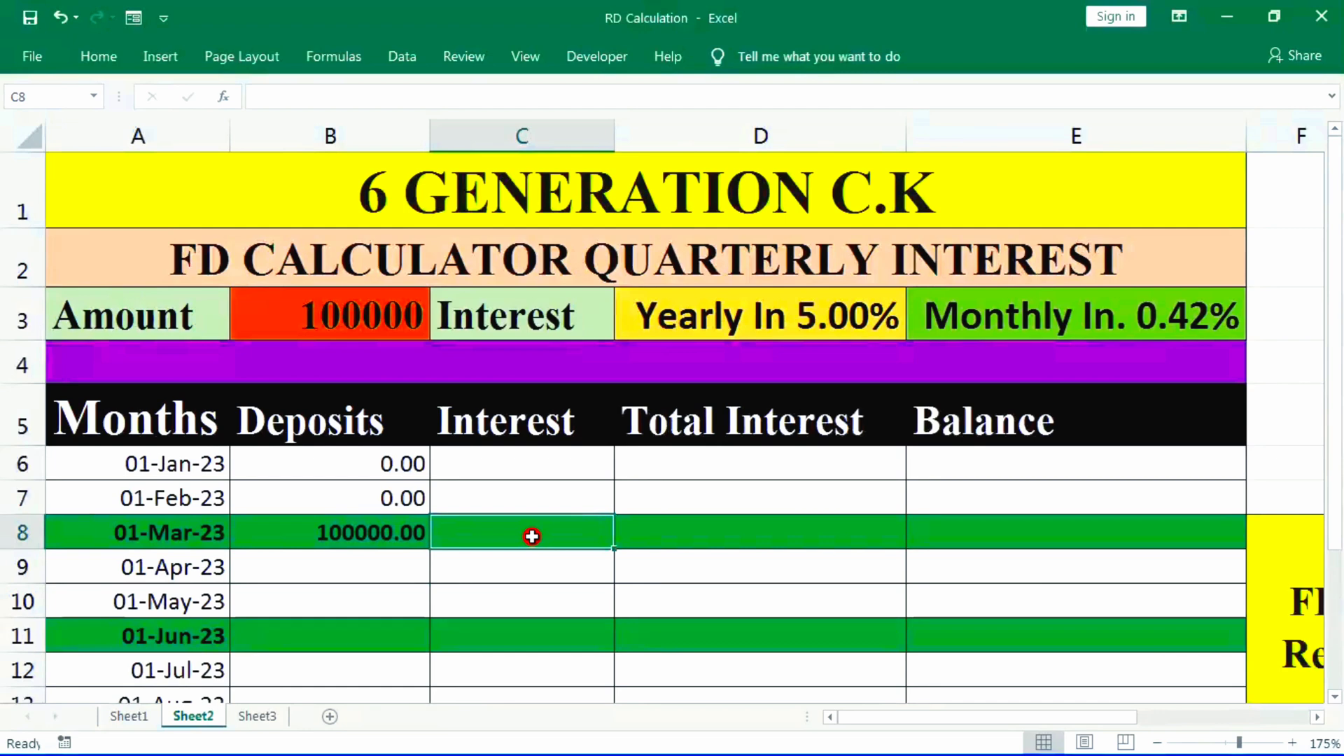
click(1001, 315)
text(=)
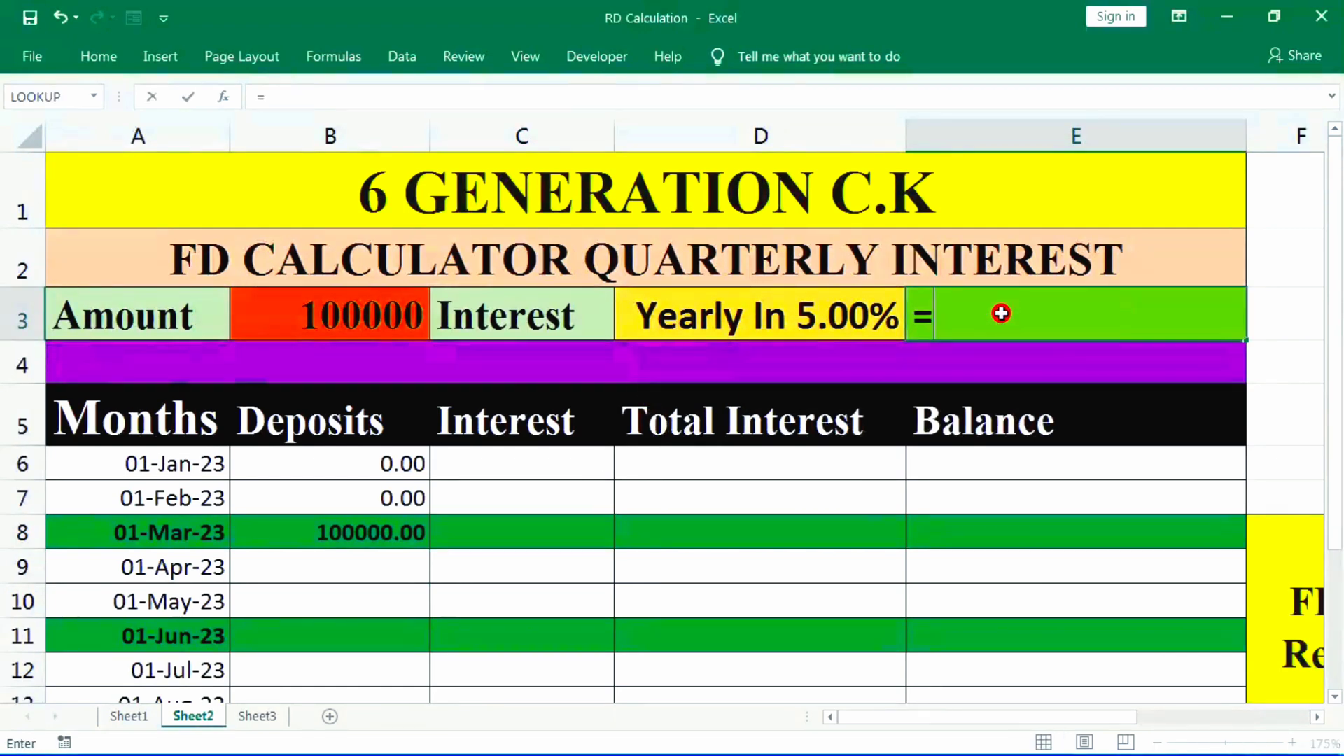
click(796, 312)
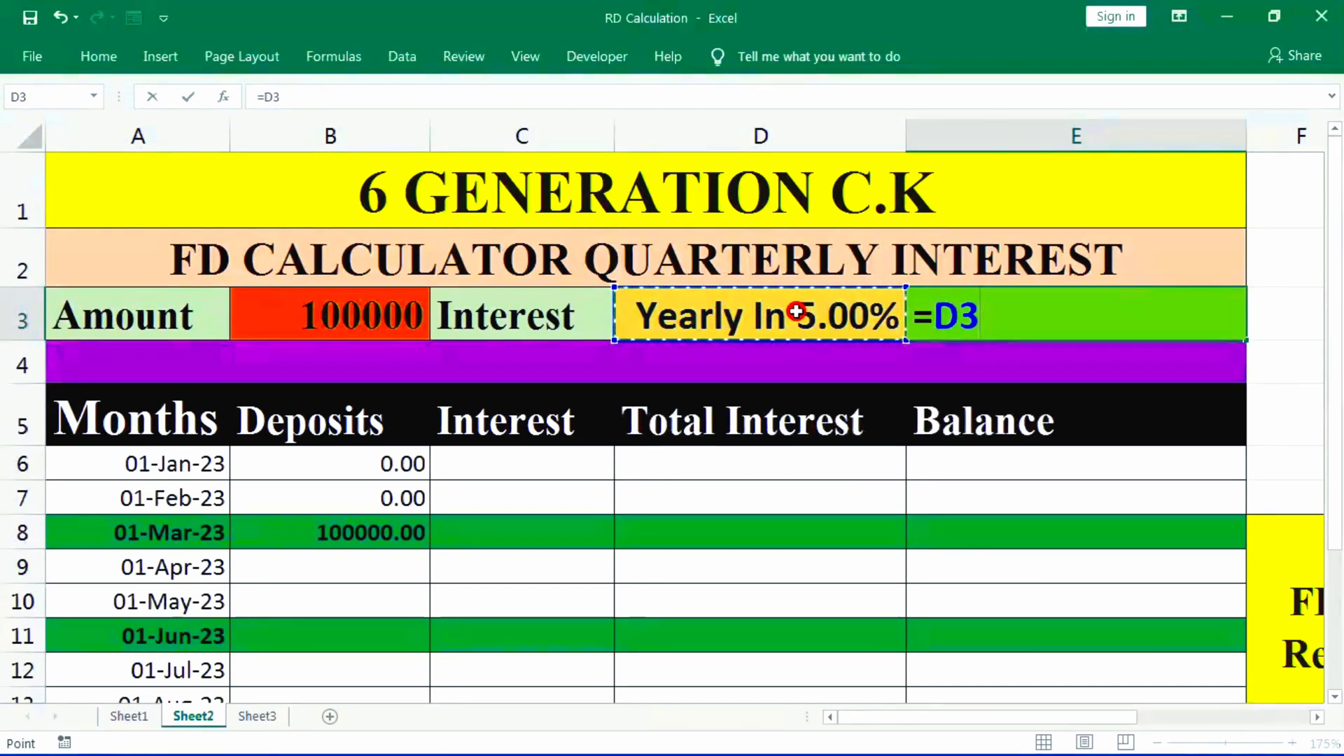
text(/4)
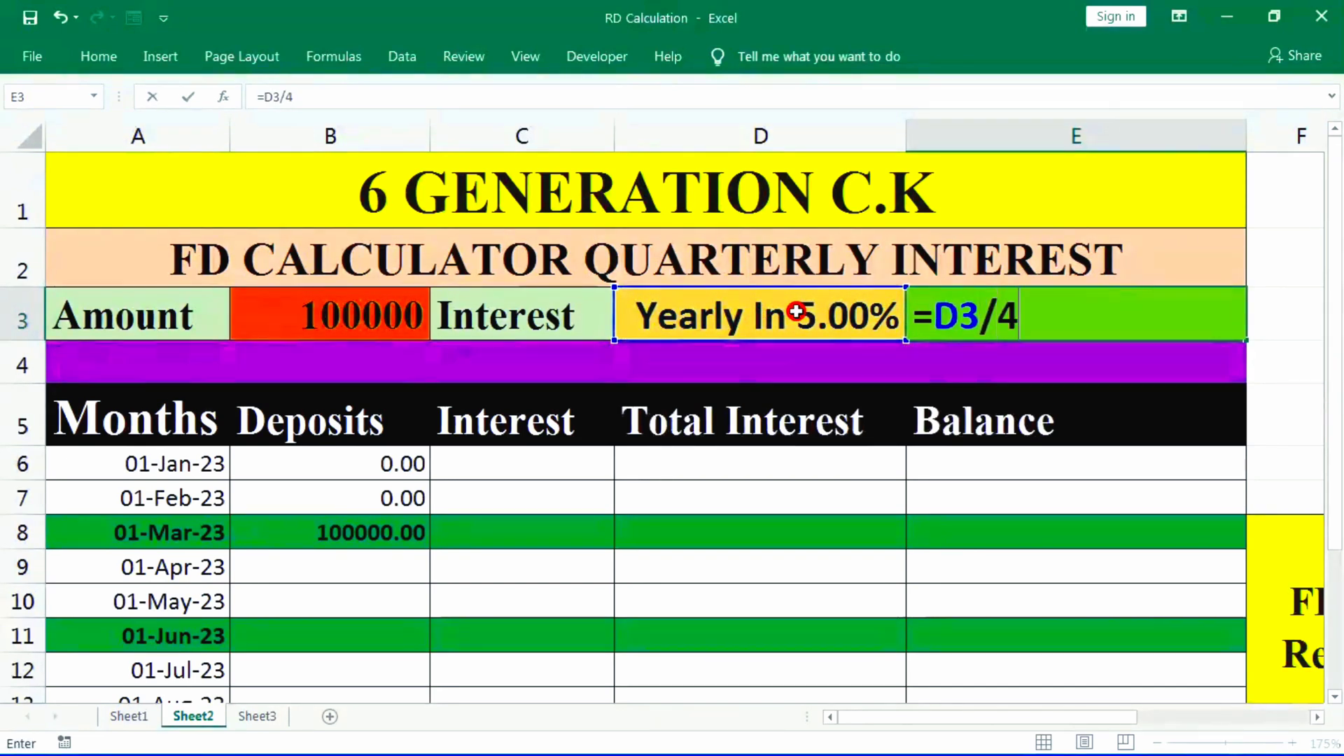
key(Return)
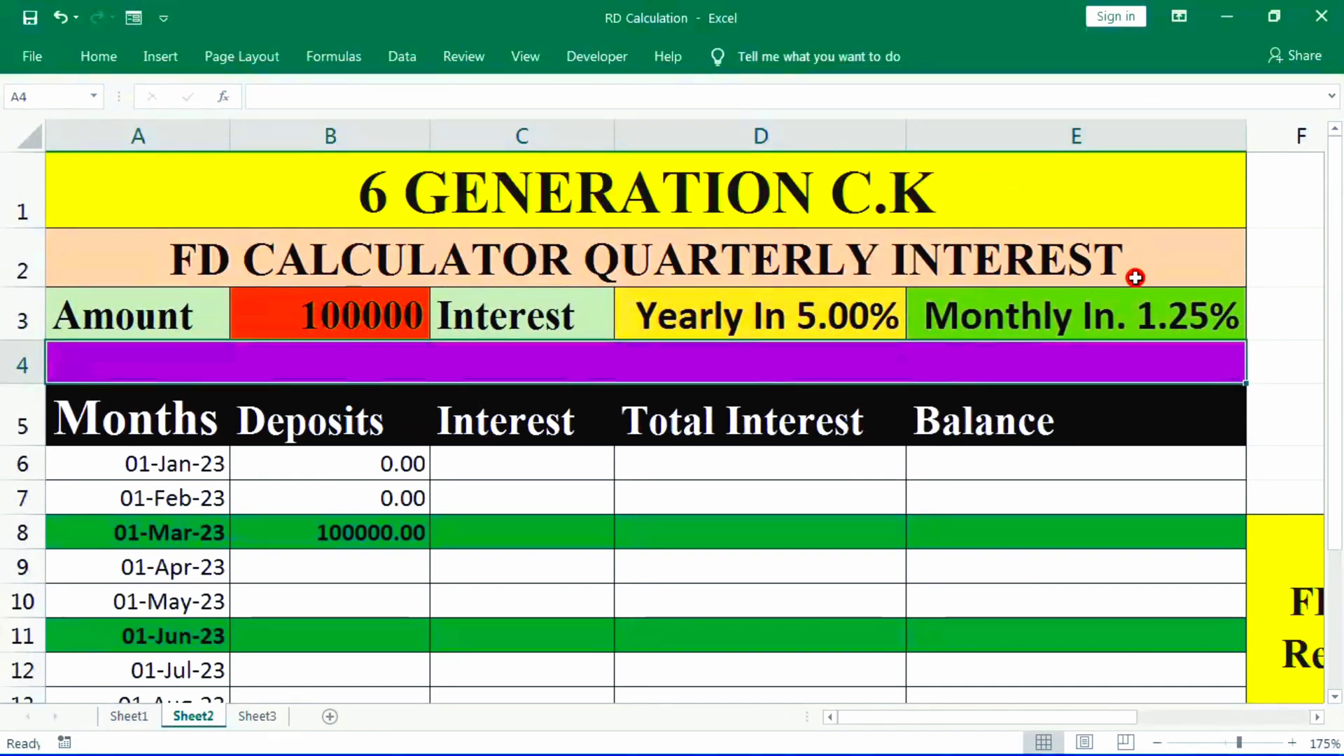
click(1143, 320)
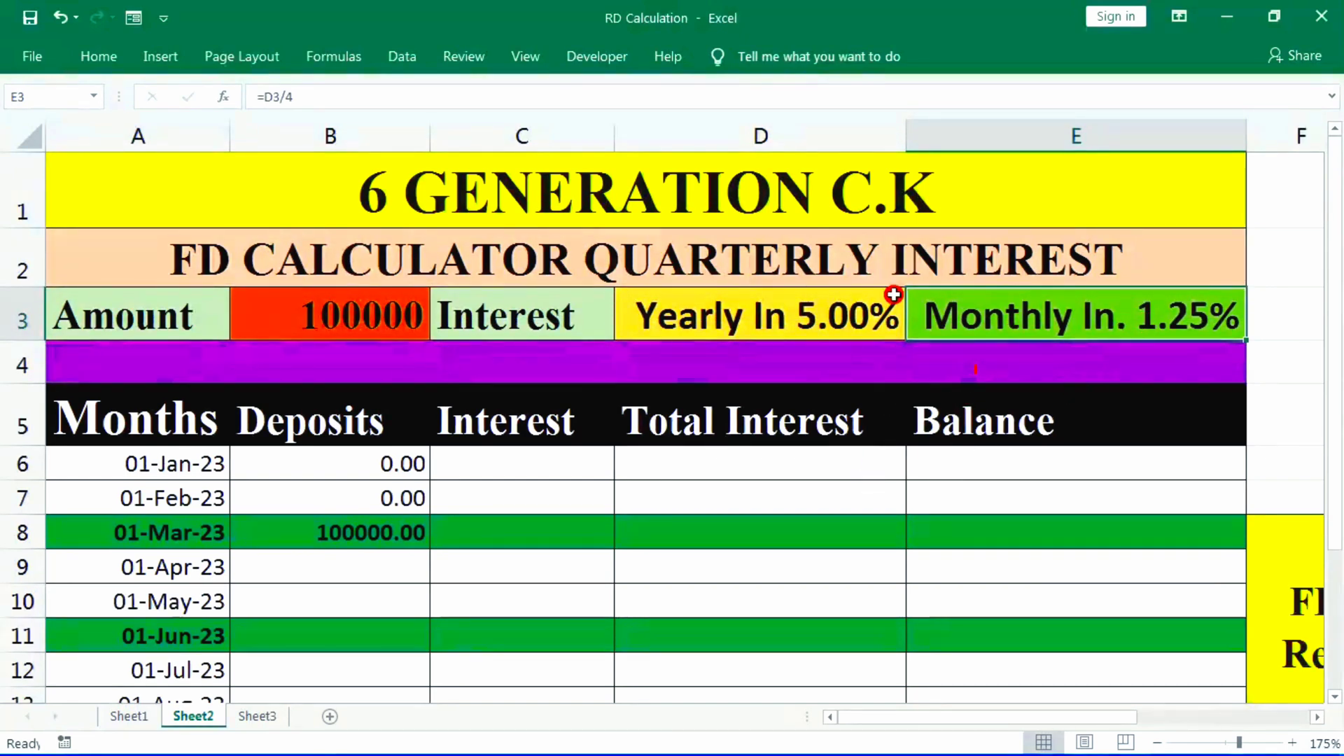
- Calculate the March interest in C8 with the formula =SUM(B8*E3)
click(505, 537)
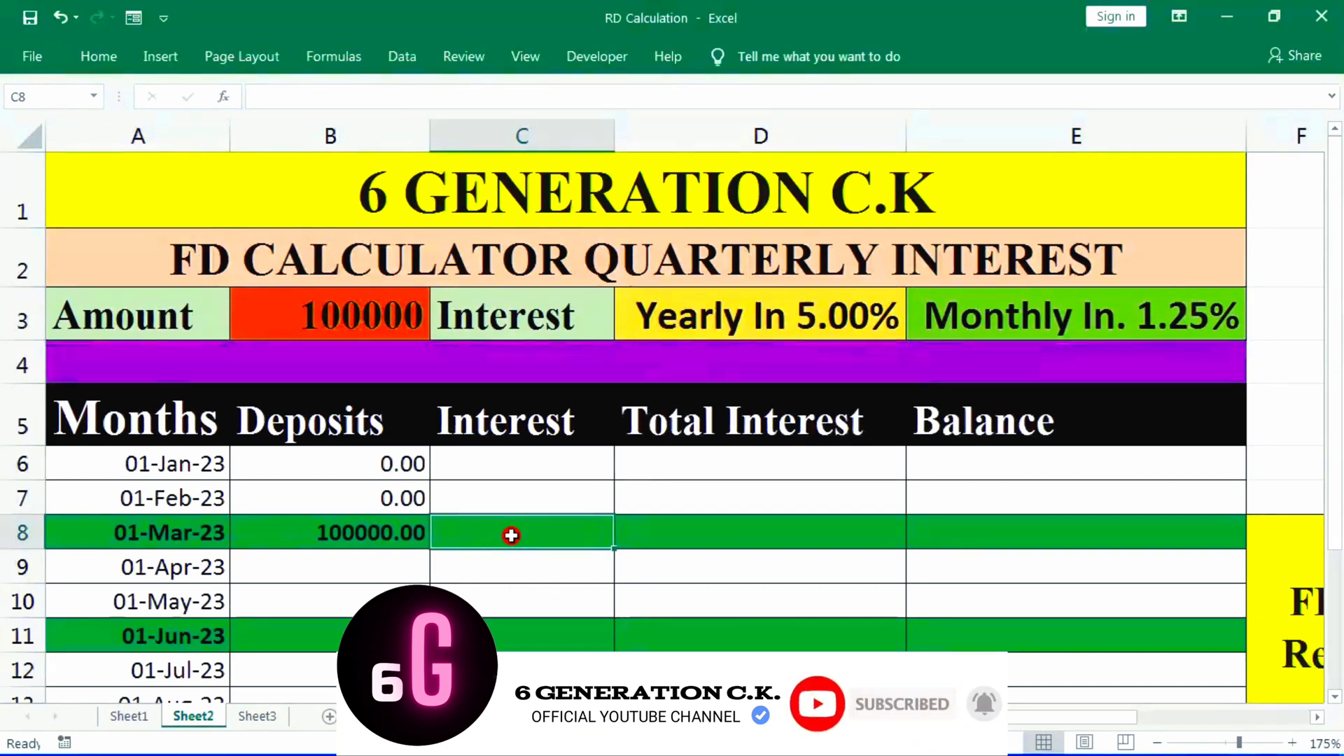
text(=)
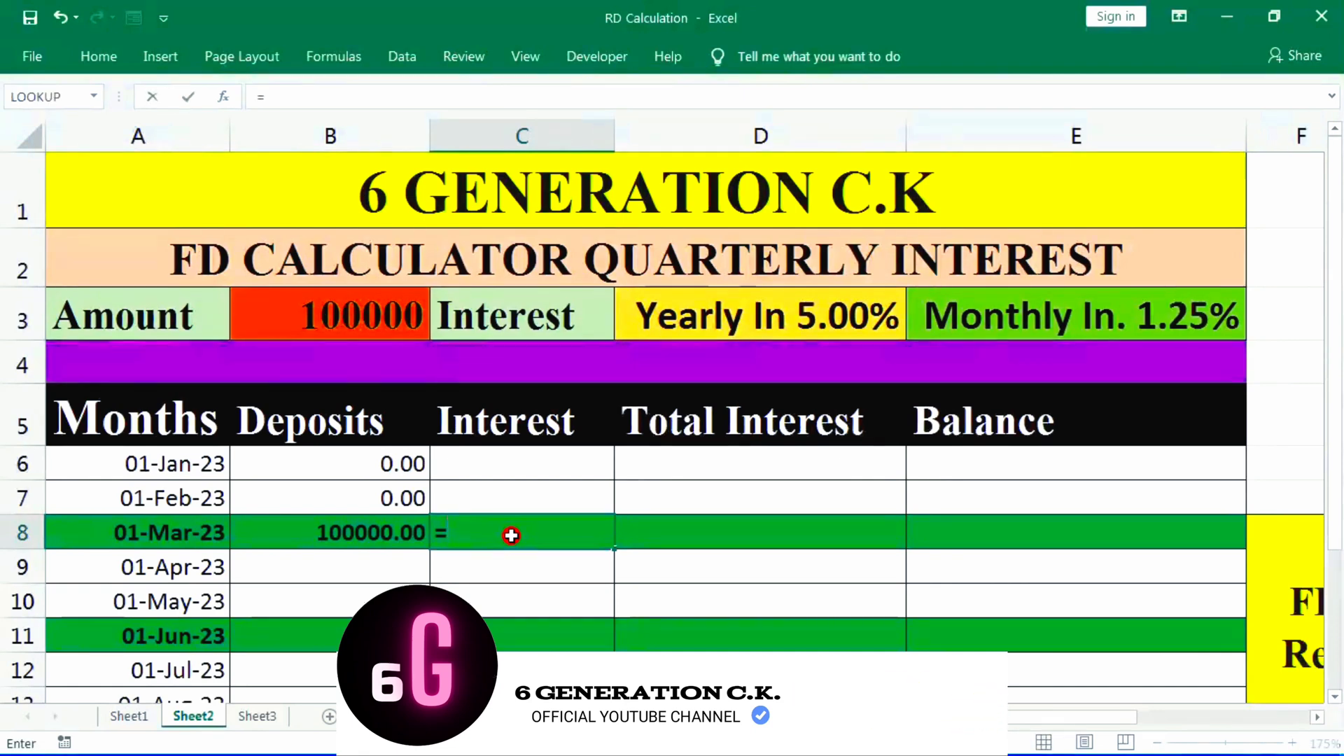
text(SUM()
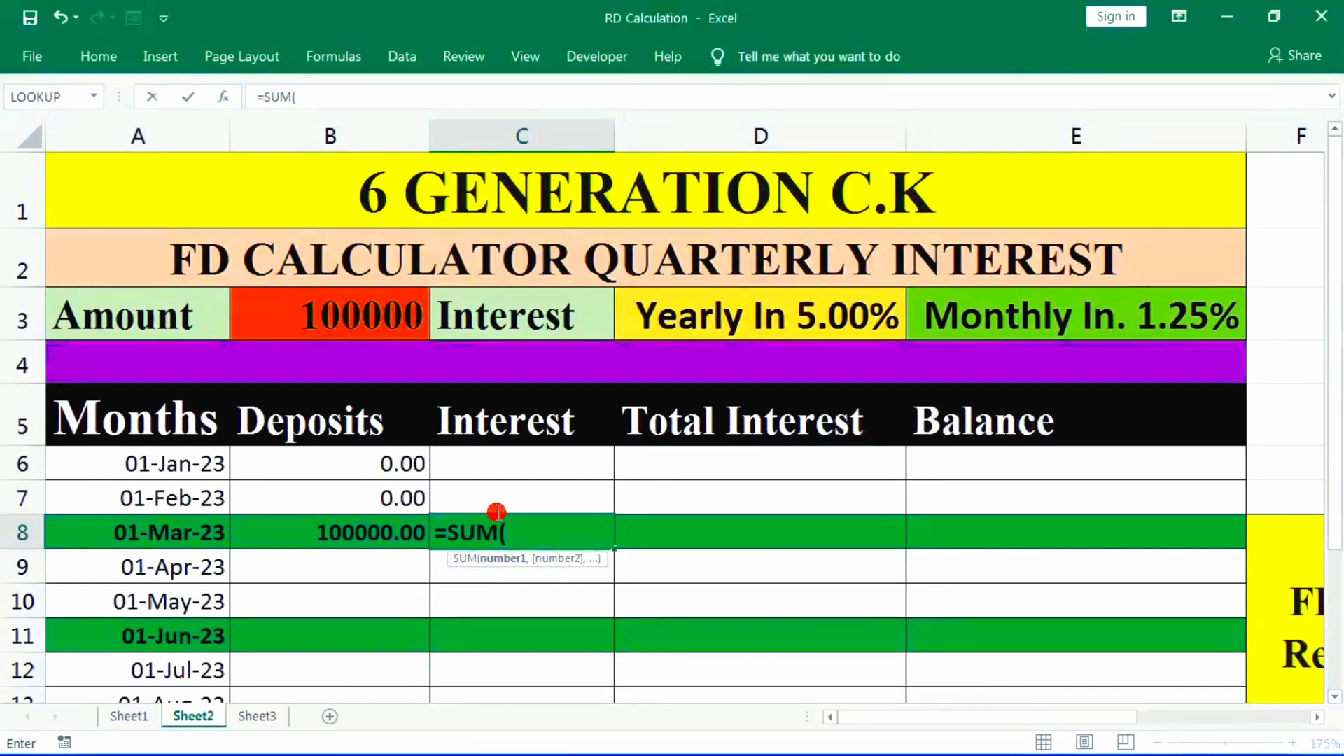
click(322, 527)
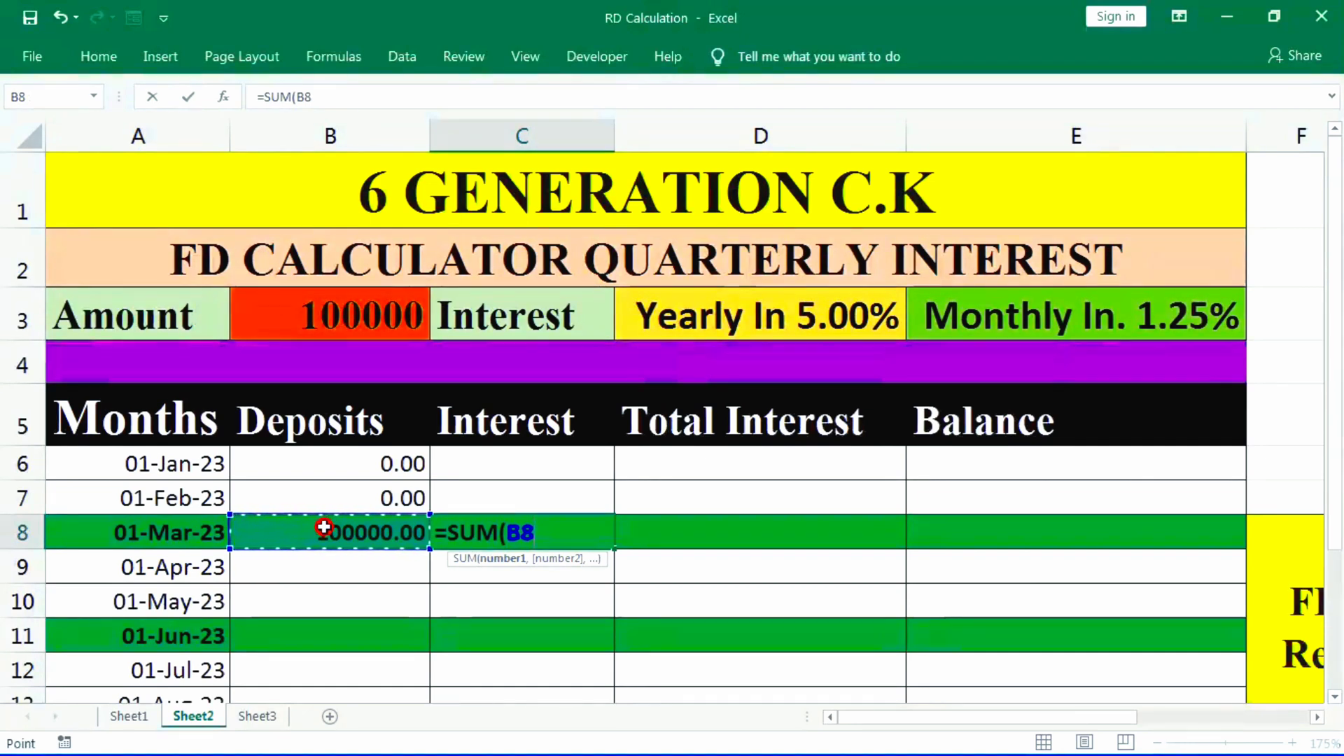
text(*)
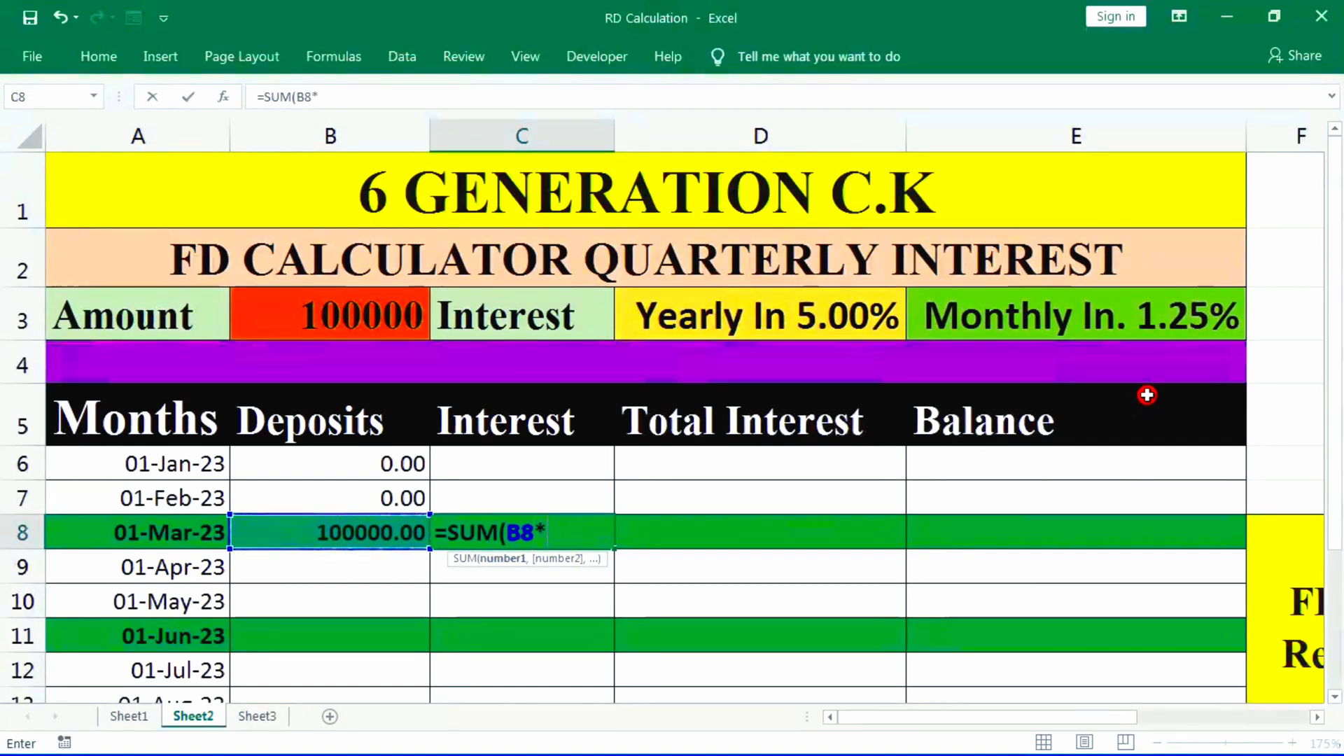
click(1164, 320)
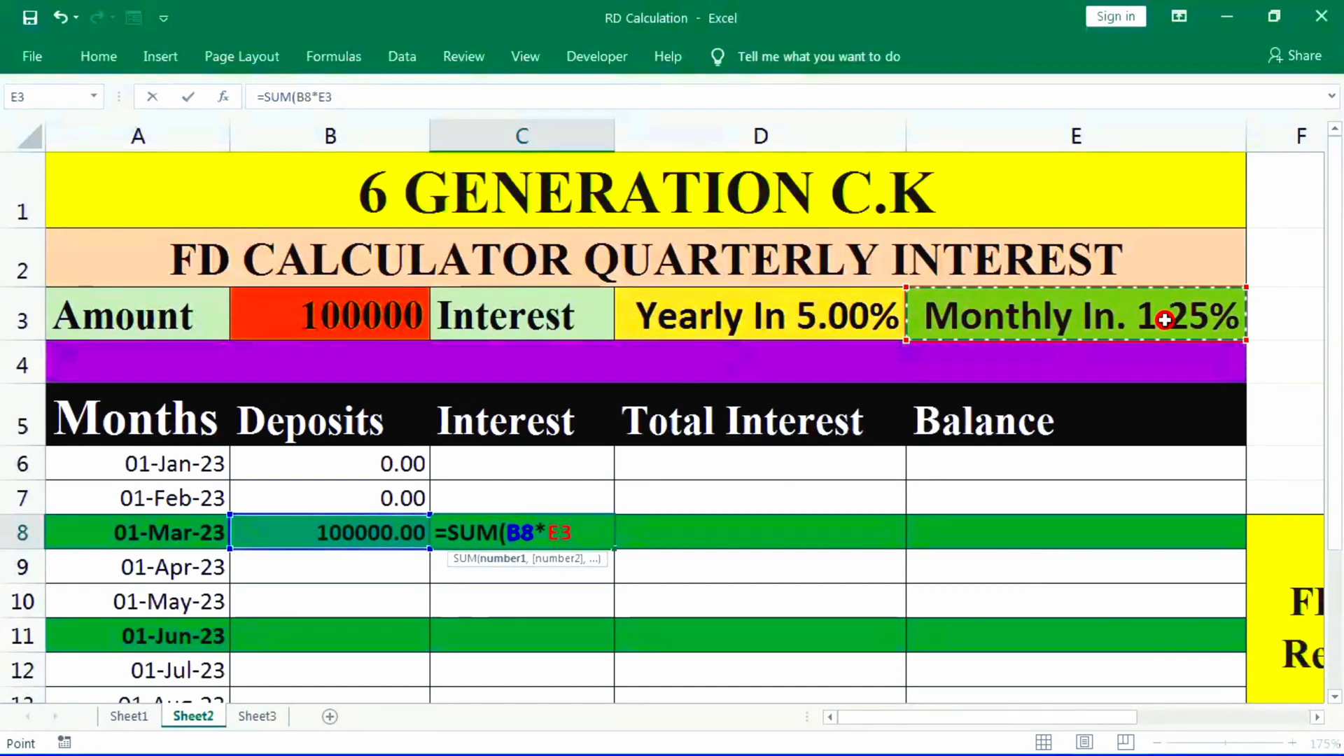
key(Return)
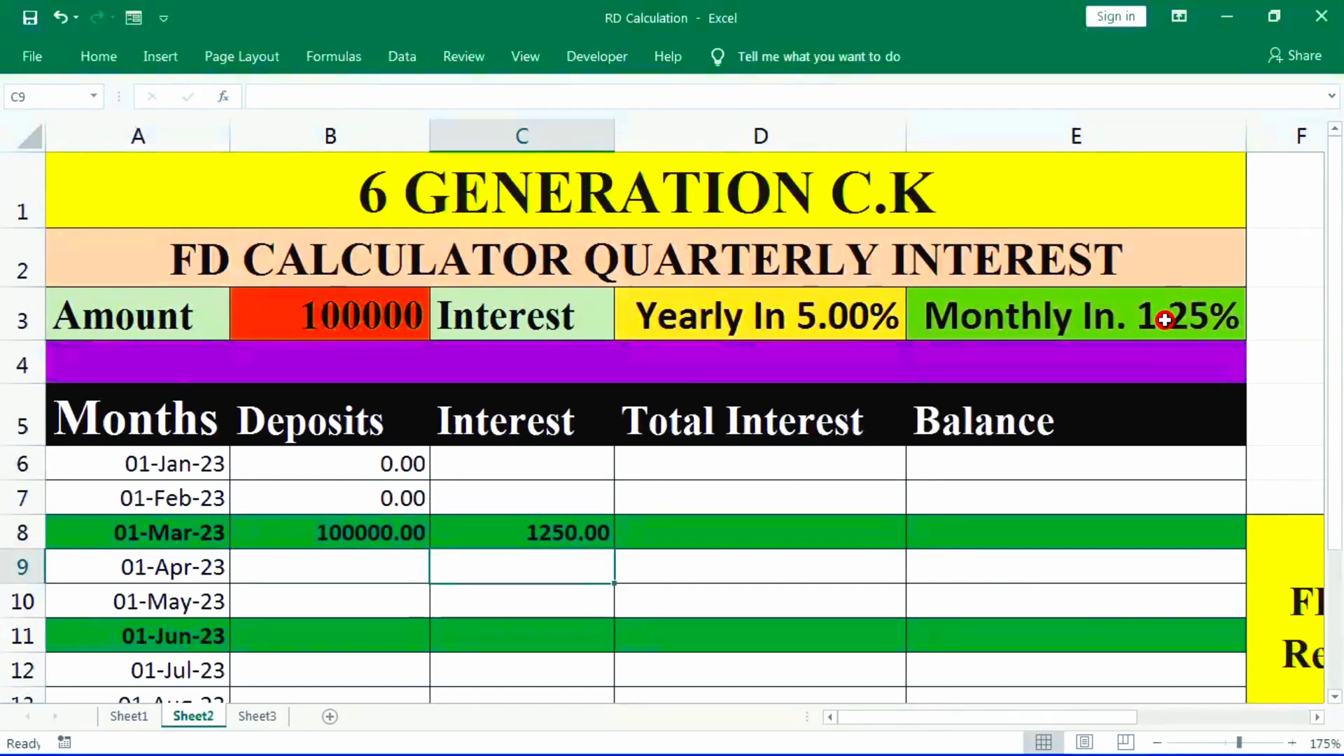
- Set the March total interest in D8 to the formula =C8
click(566, 534)
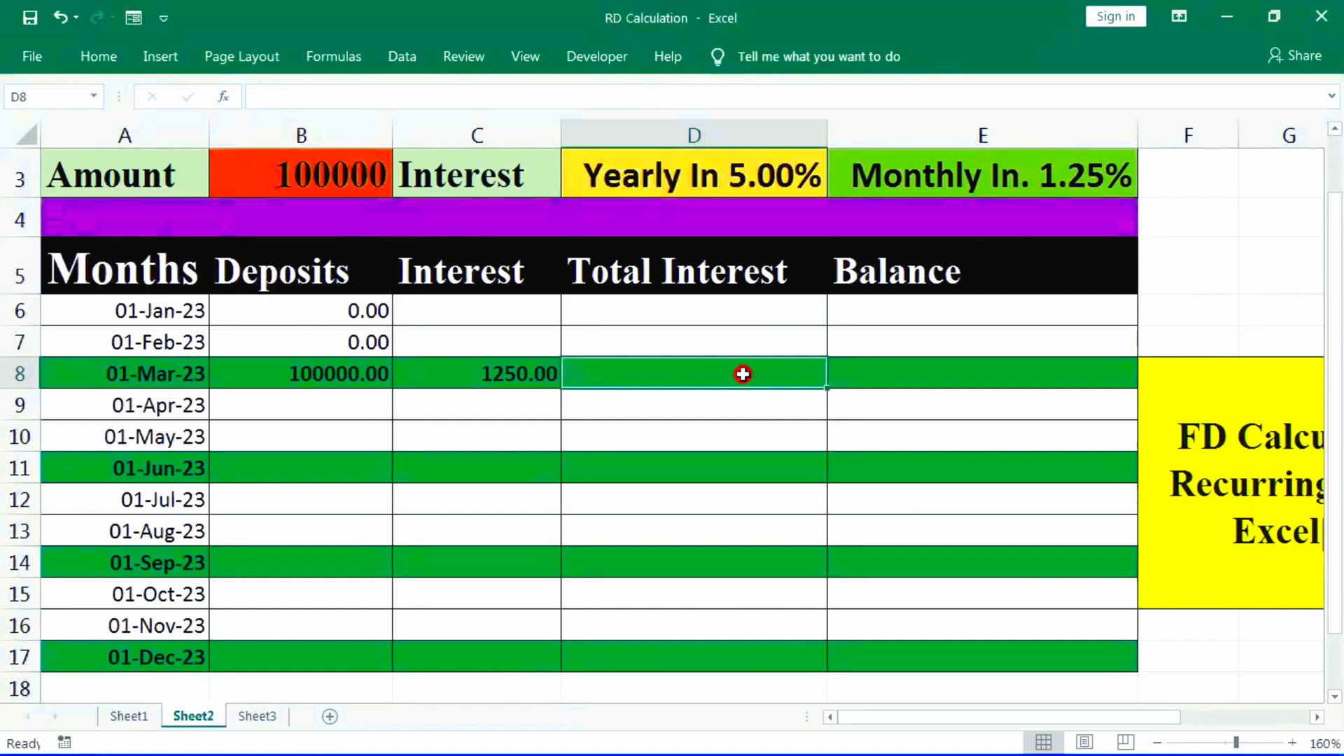
text(=)
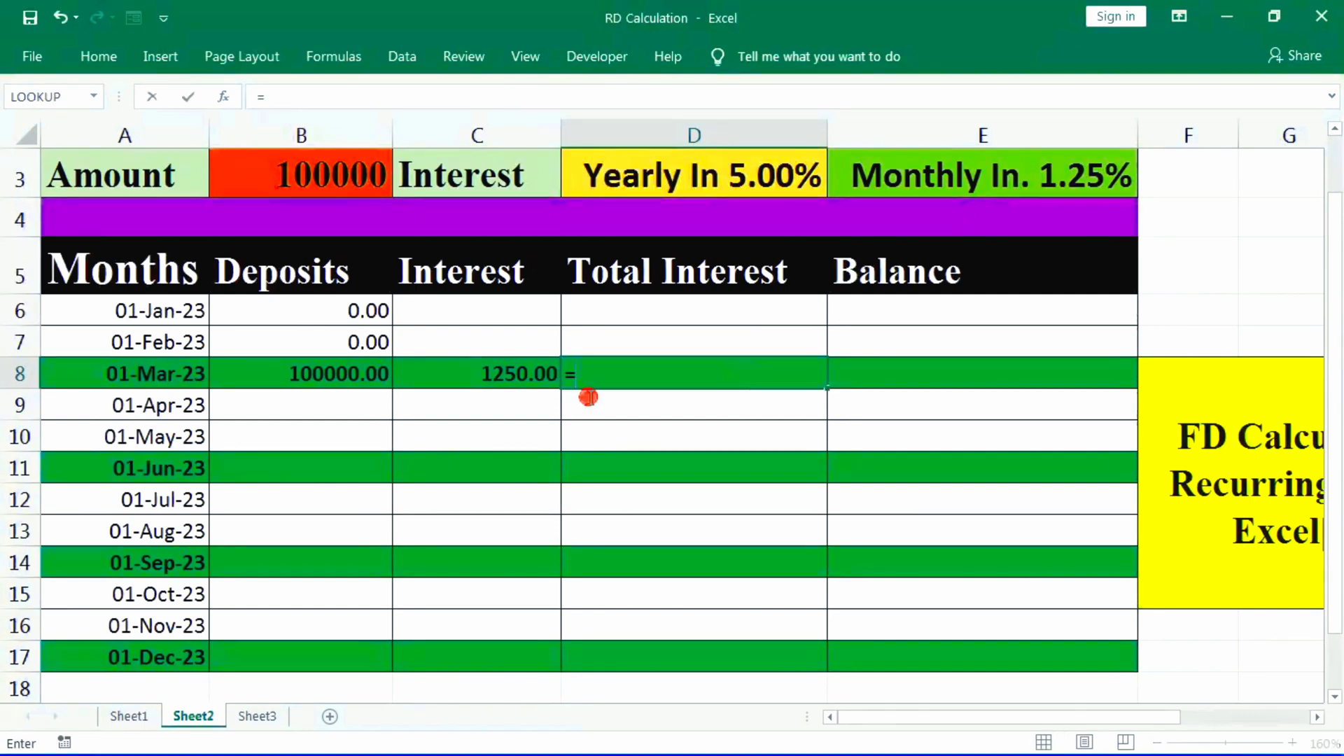
click(508, 374)
key(Return)
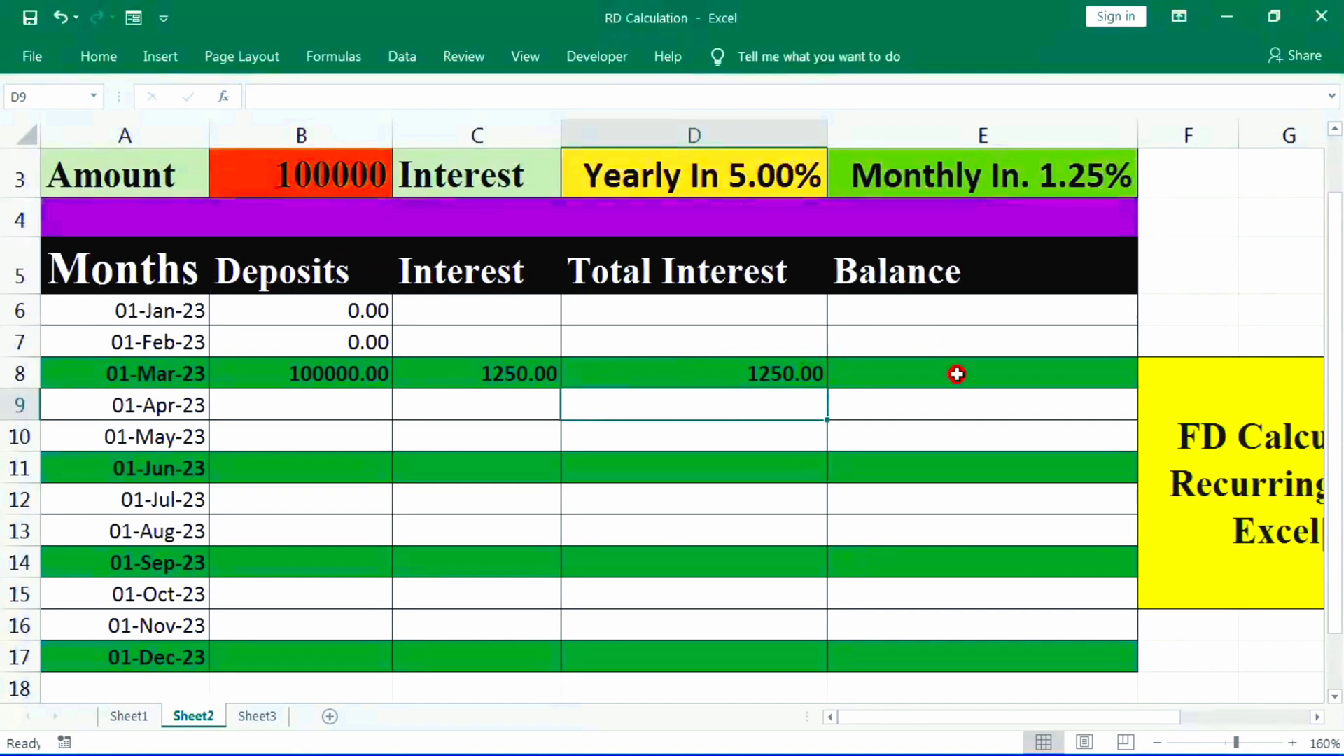
- Calculate the March balance in E8 with the formula =B8+C8
click(956, 375)
text(=)
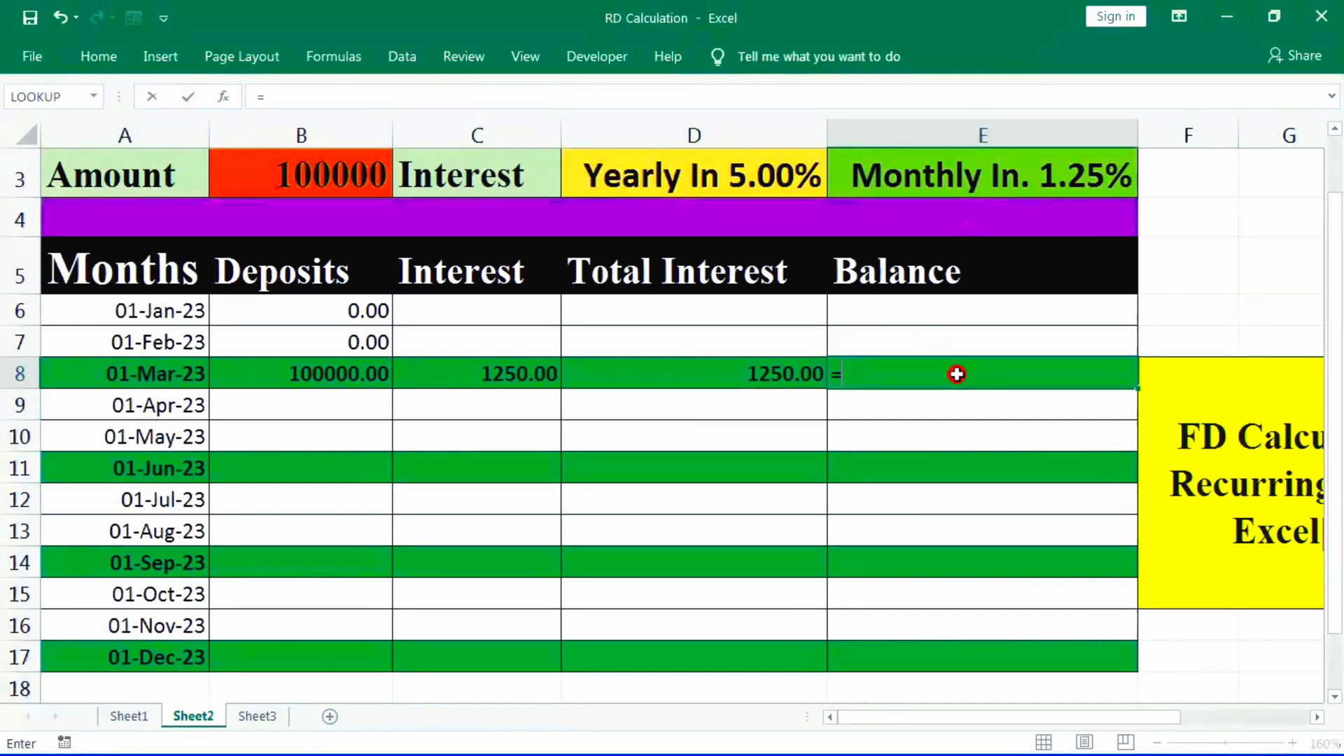
click(321, 377)
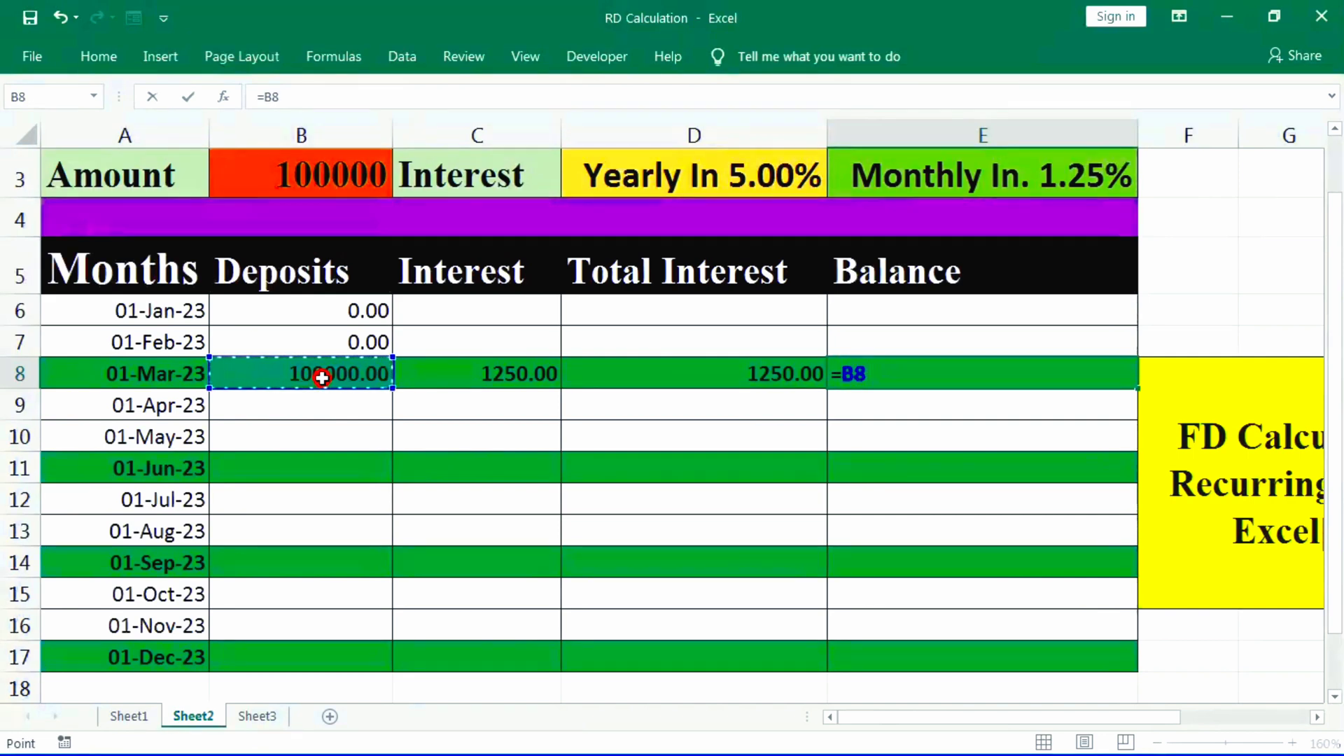
text(+)
click(474, 377)
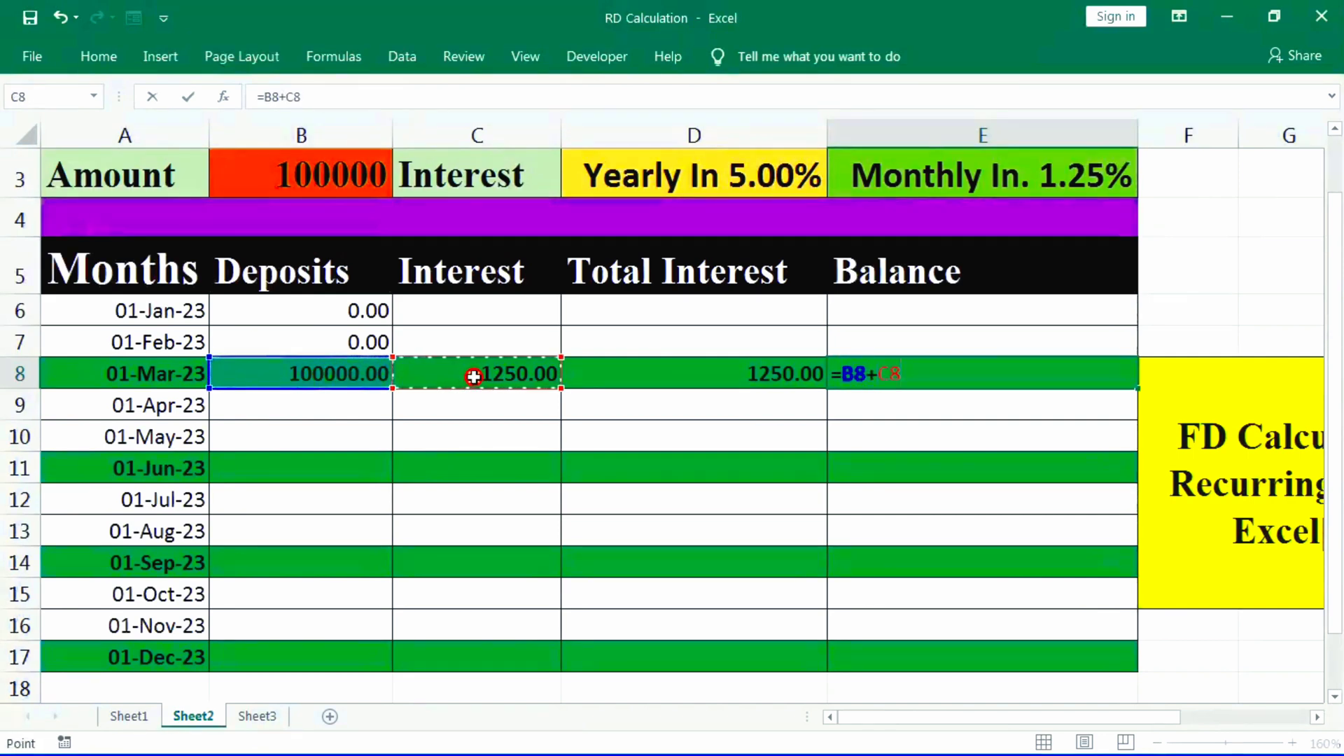
key(Return)
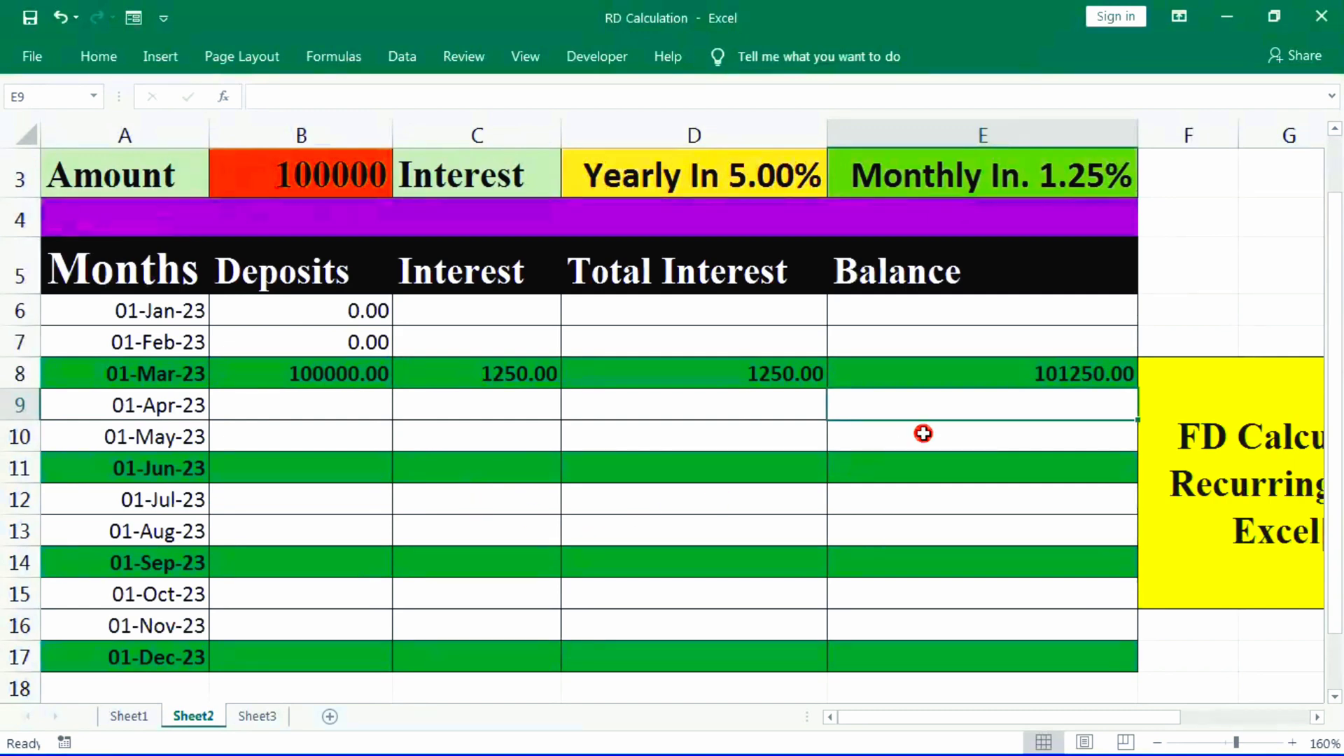
click(1069, 363)
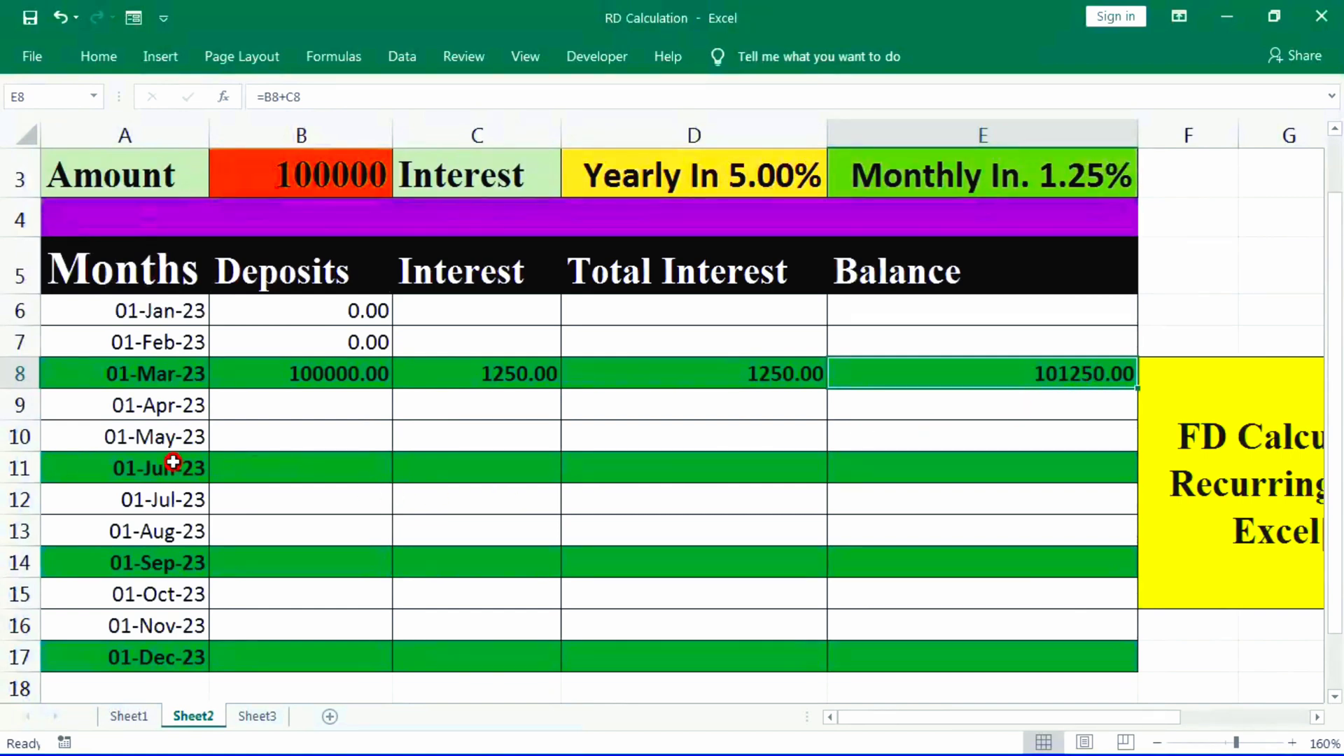
- Enter 00 as the April and May deposits in B9 and B10
click(317, 414)
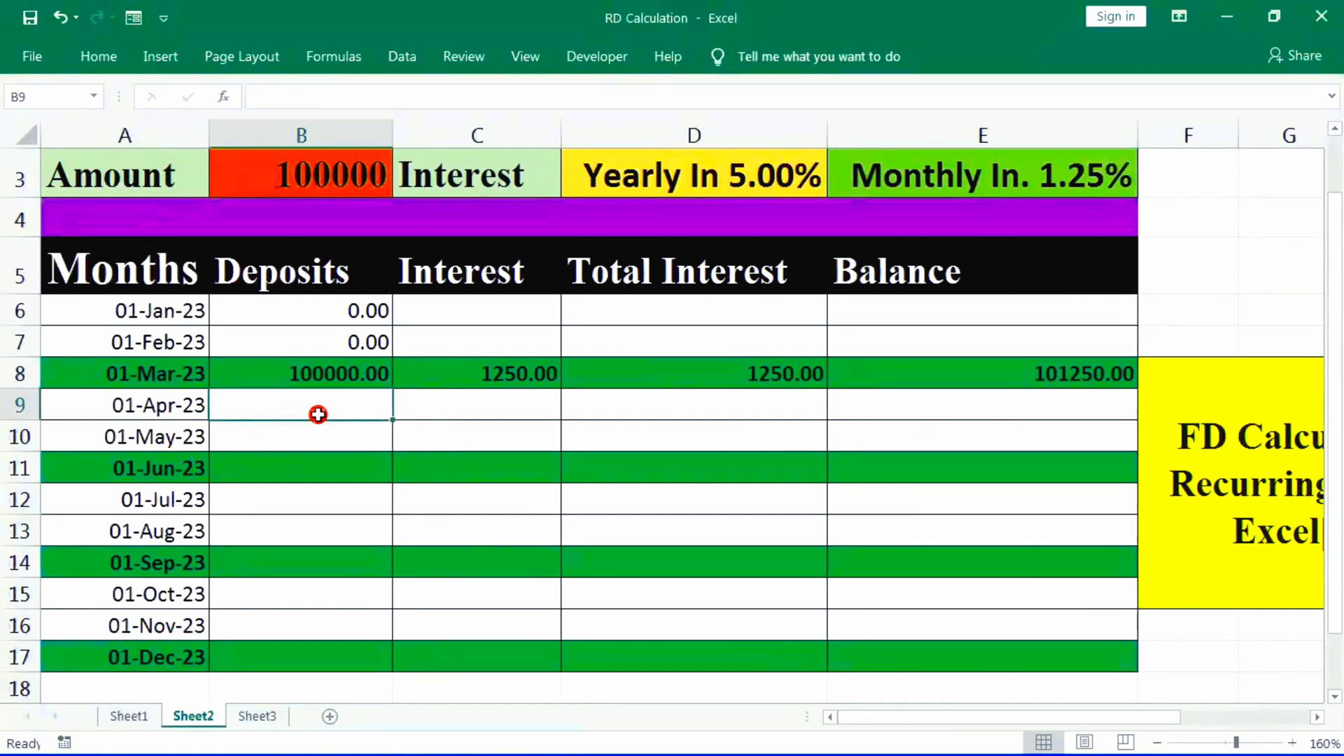
text(00)
key(Return)
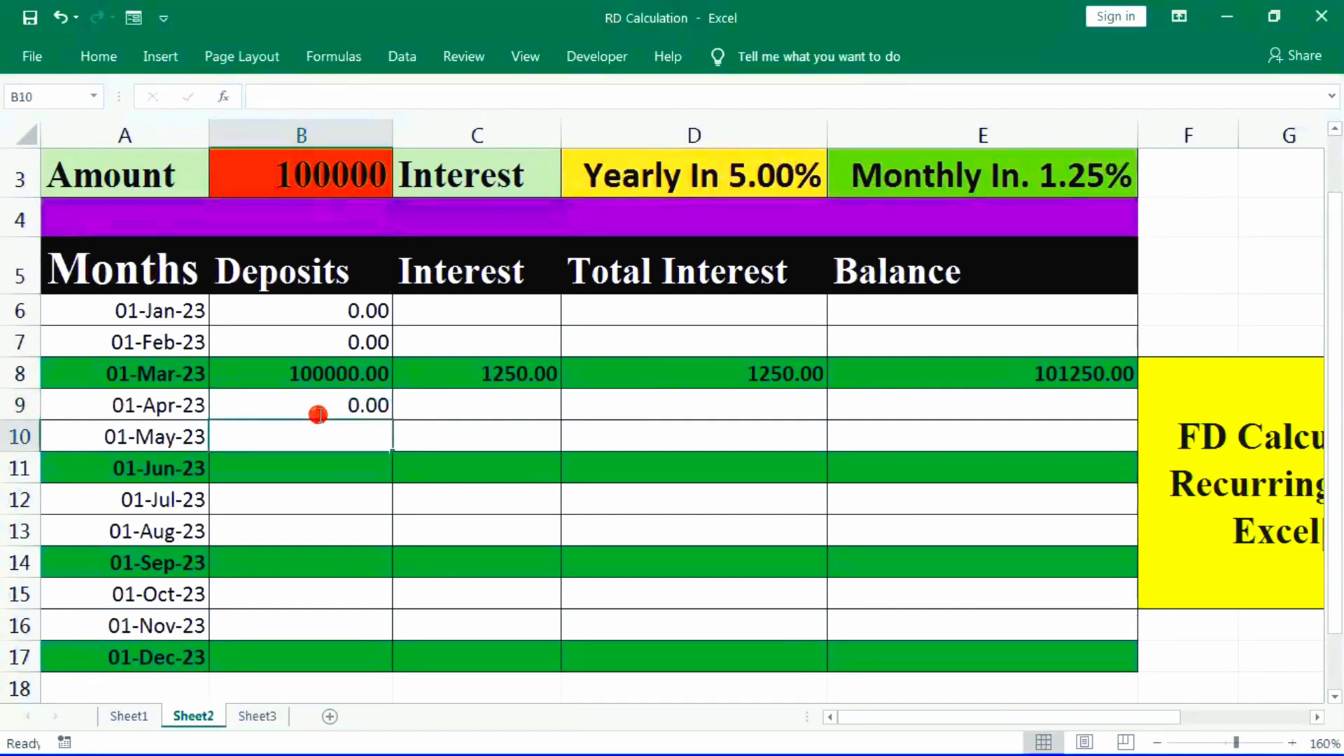
text(00)
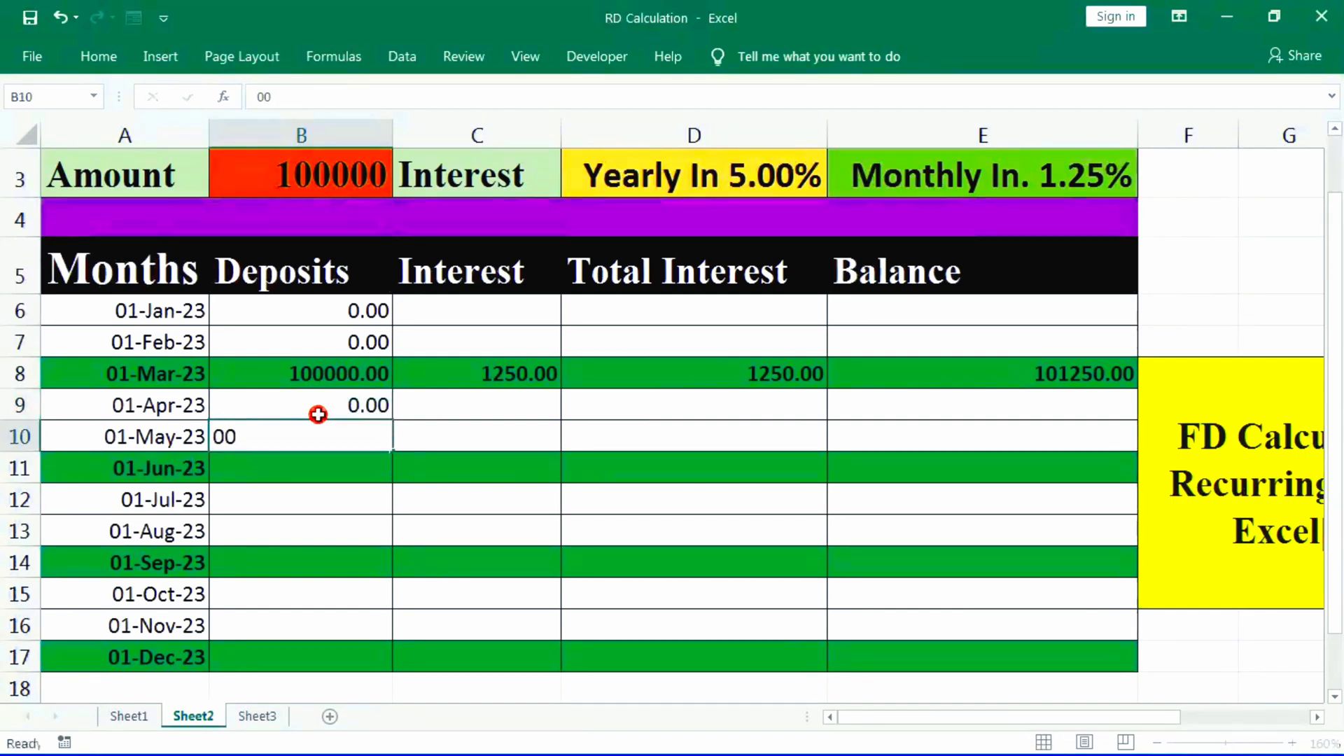
key(Return)
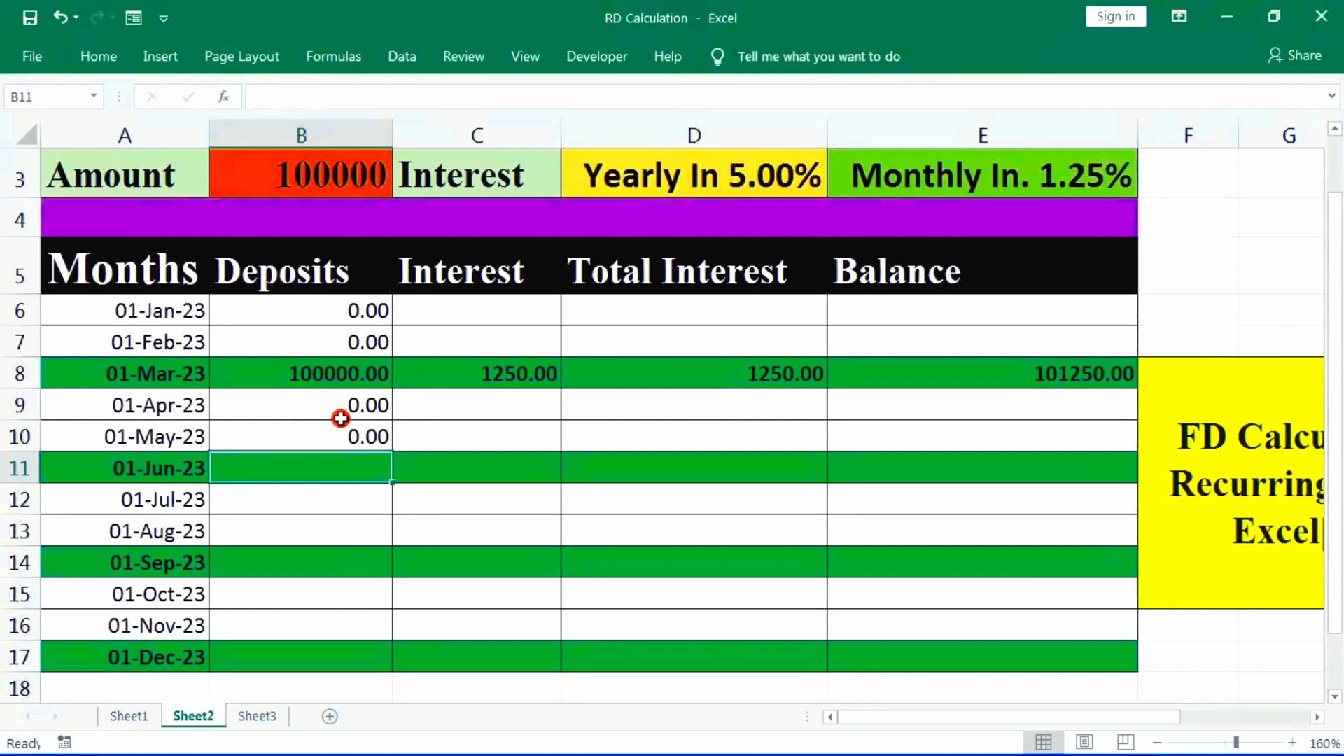
- Carry the March balance into the June deposit in B11 with the formula =E8
text(=)
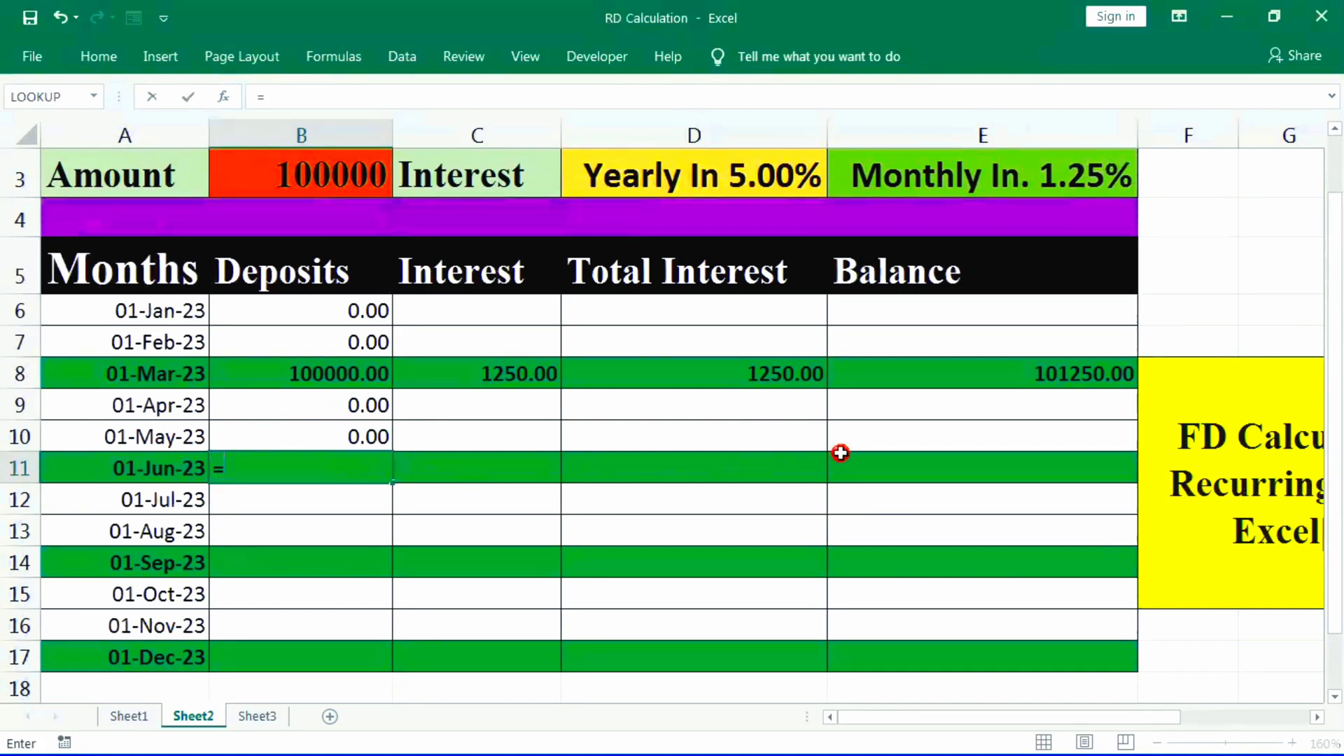
click(1054, 372)
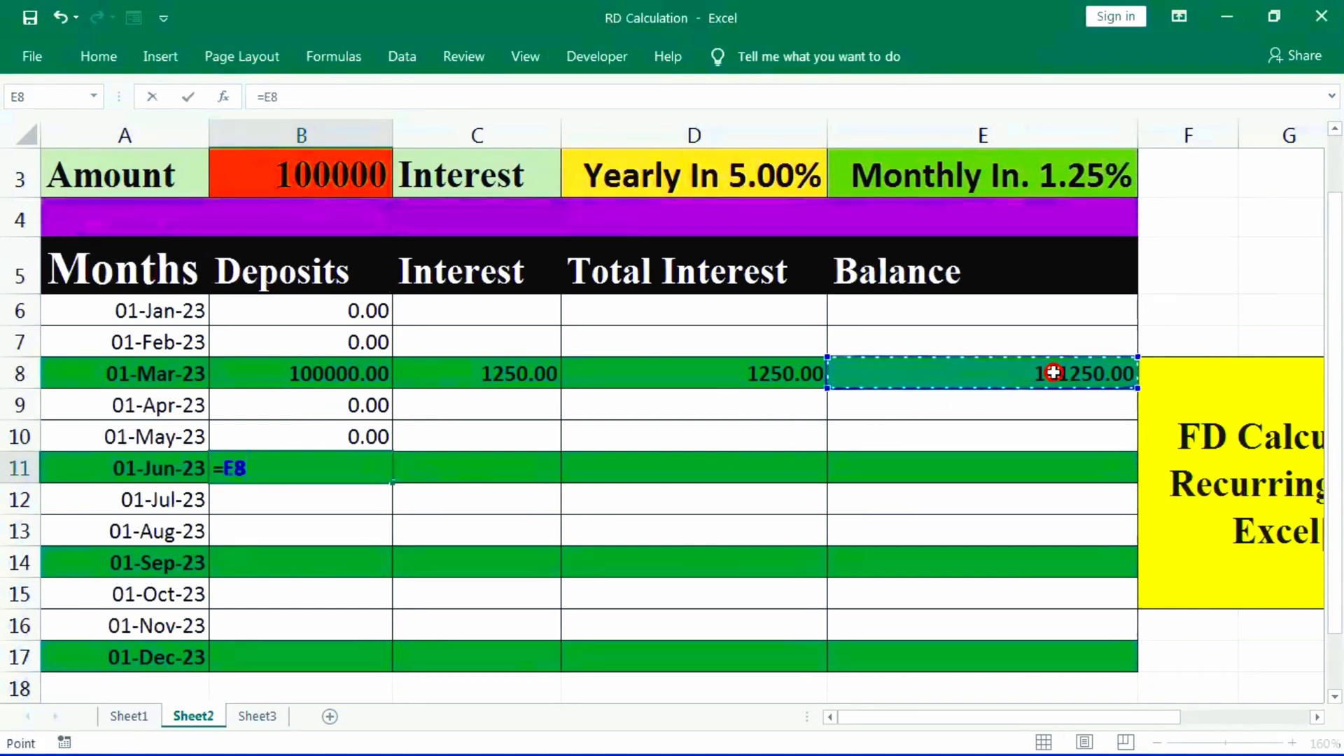
key(Return)
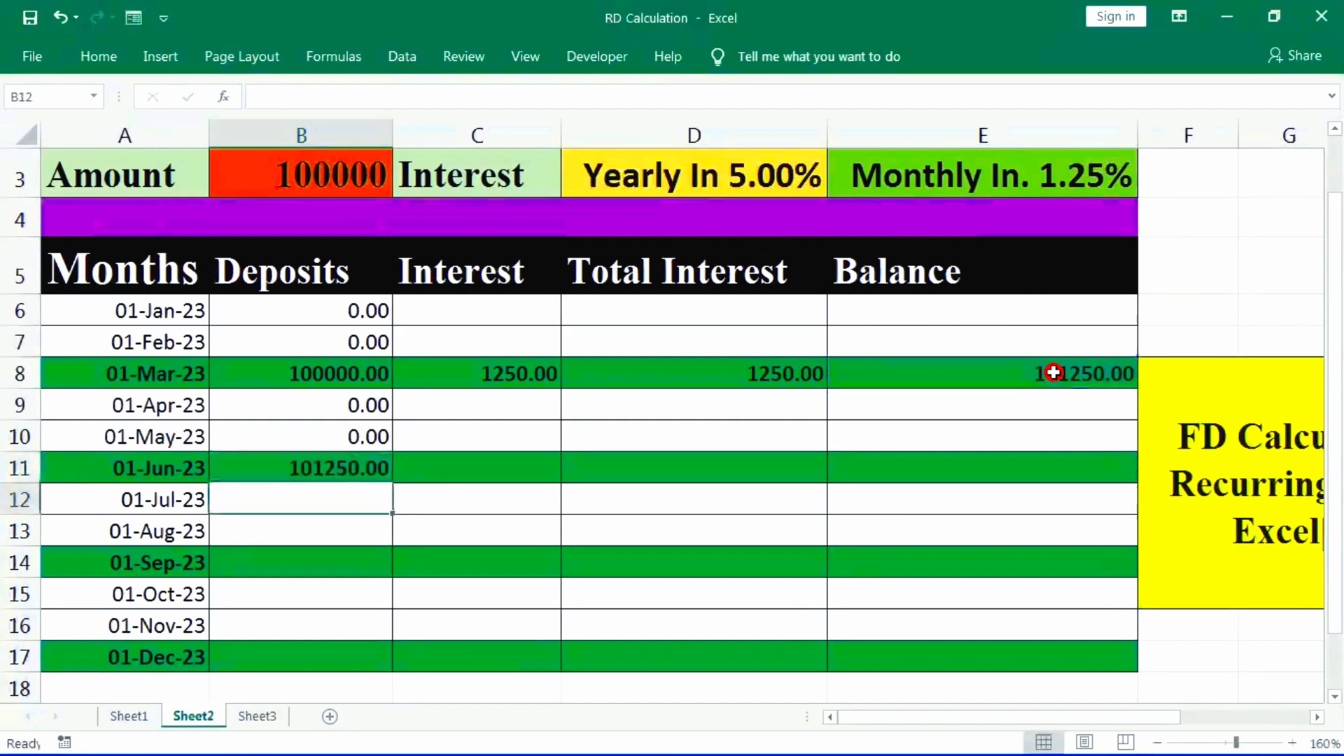
- Calculate the June interest in C11 with the formula =B11*E3
click(489, 471)
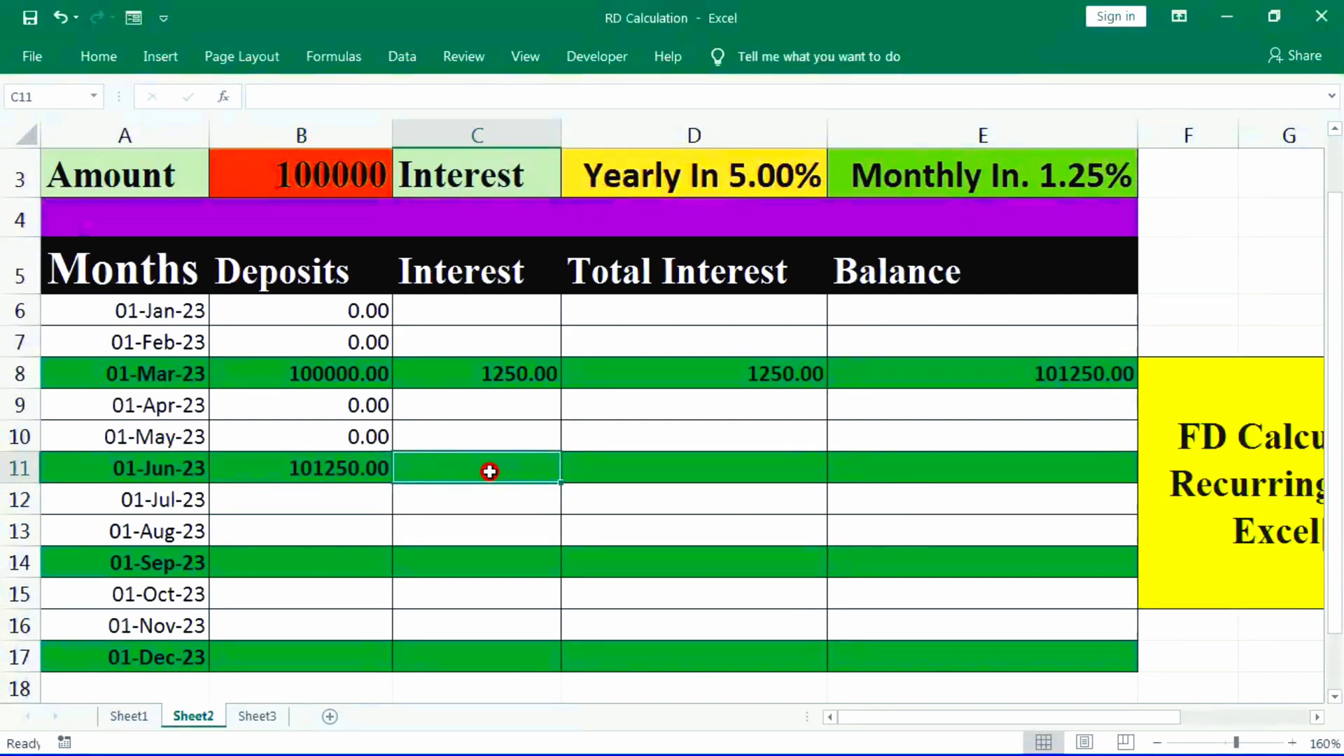
text(=)
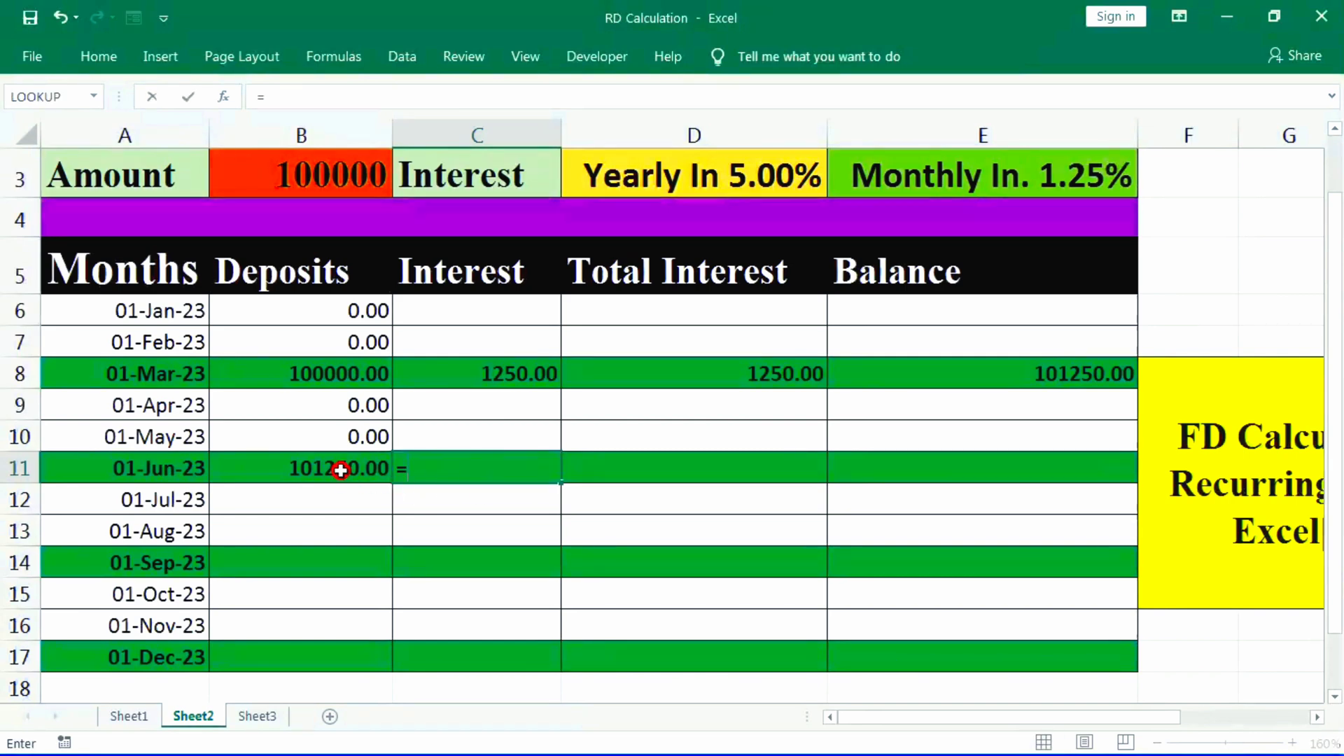
click(342, 470)
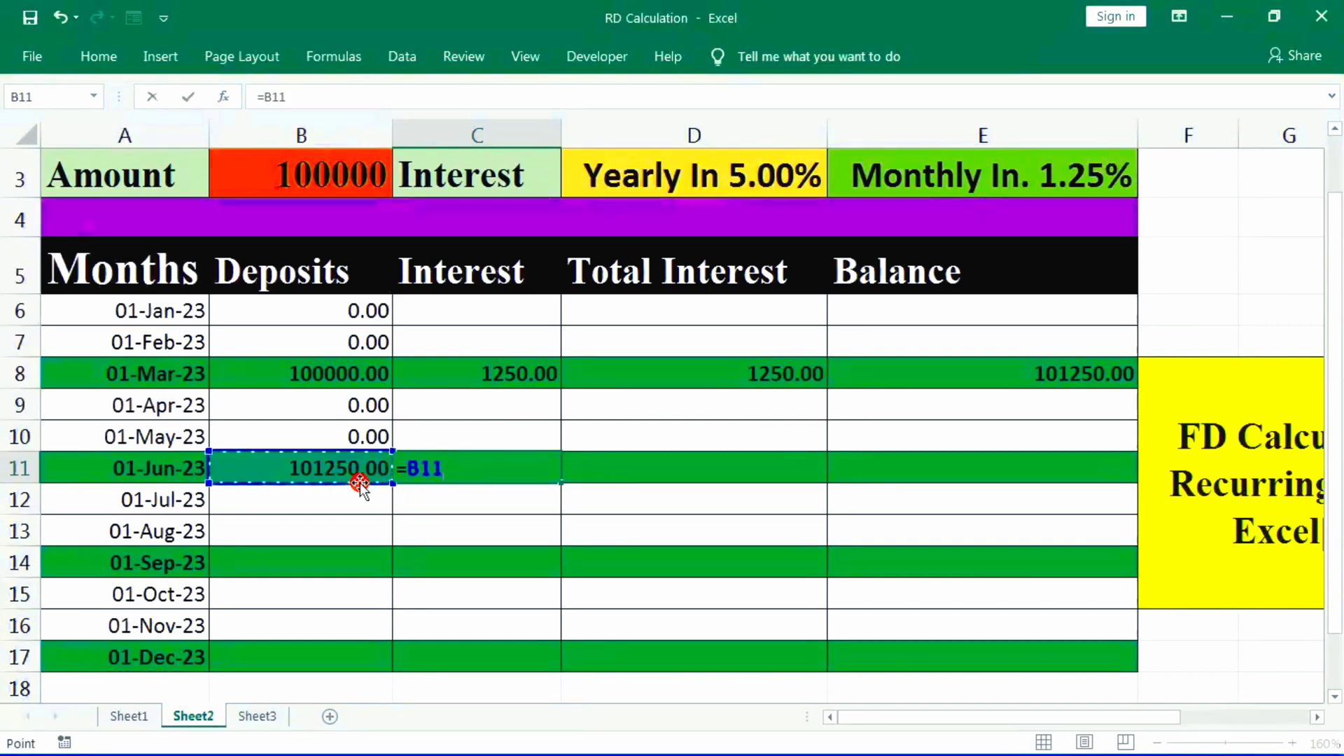
text(*)
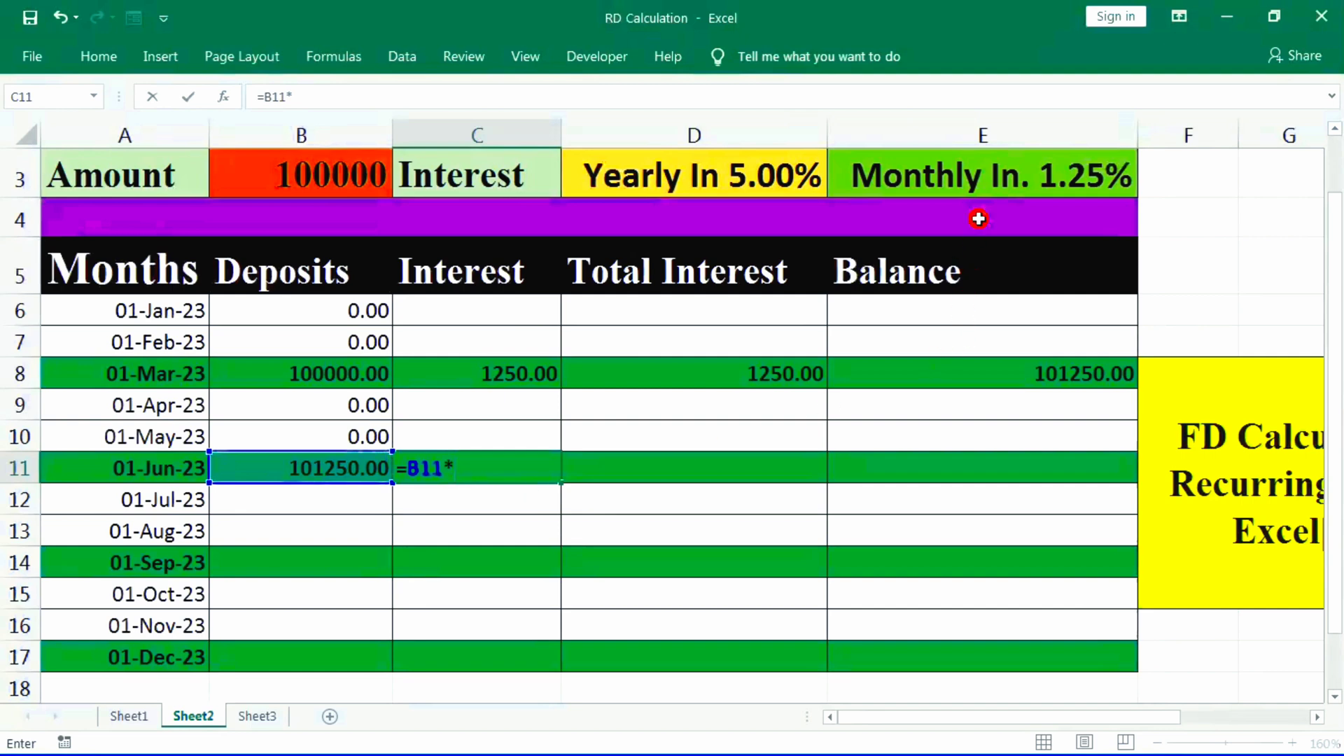
click(986, 177)
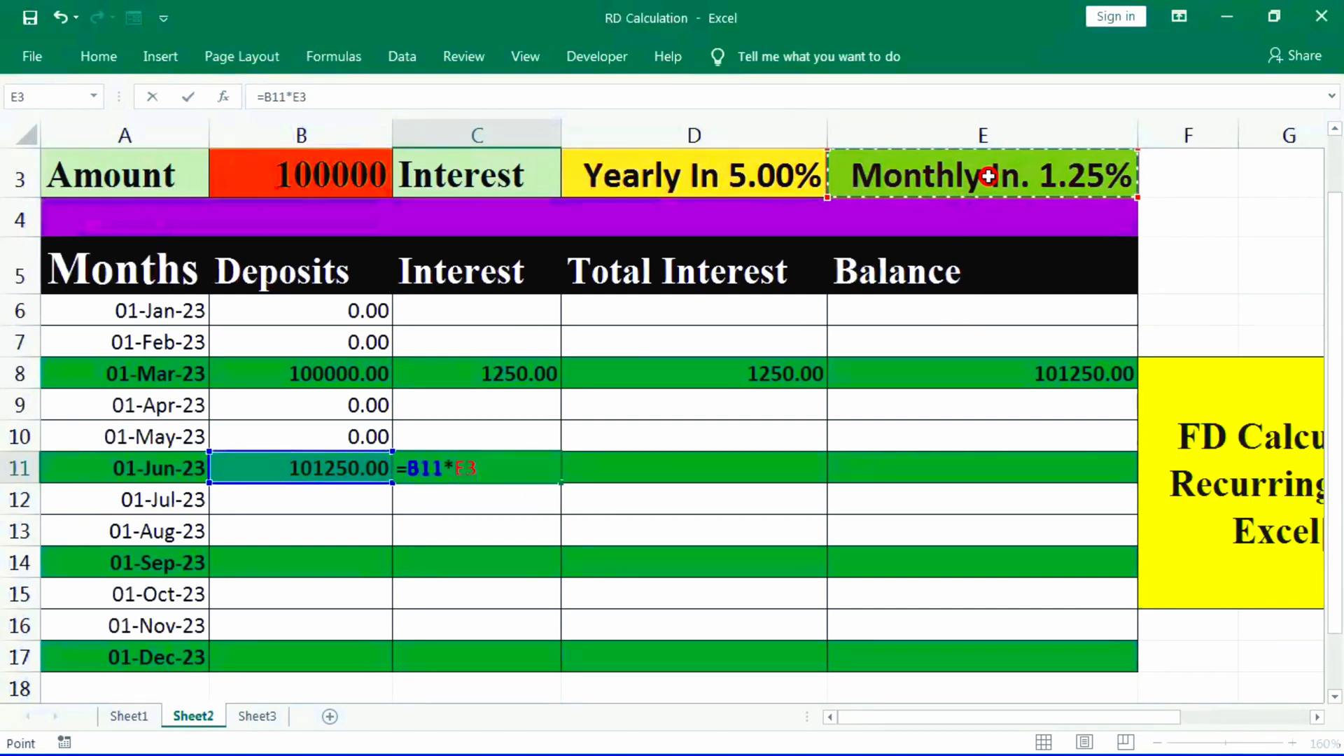
key(Return)
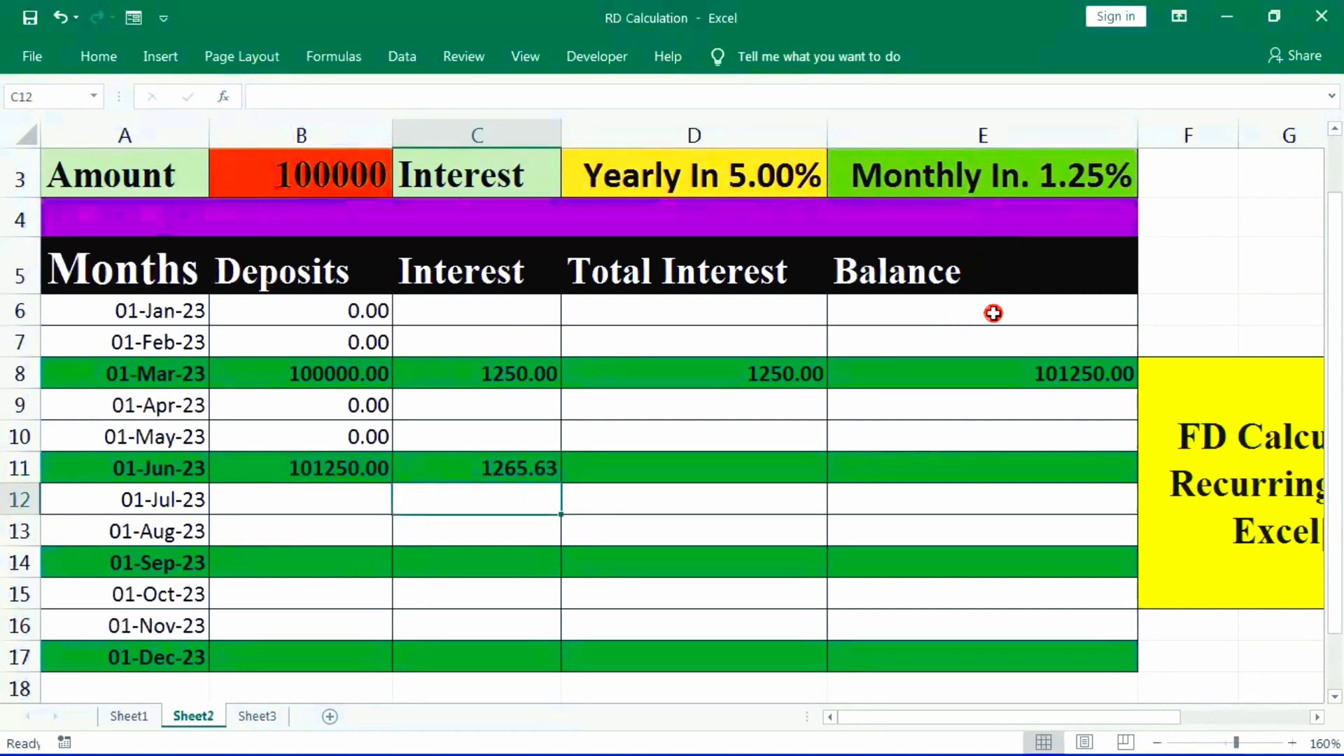
click(508, 456)
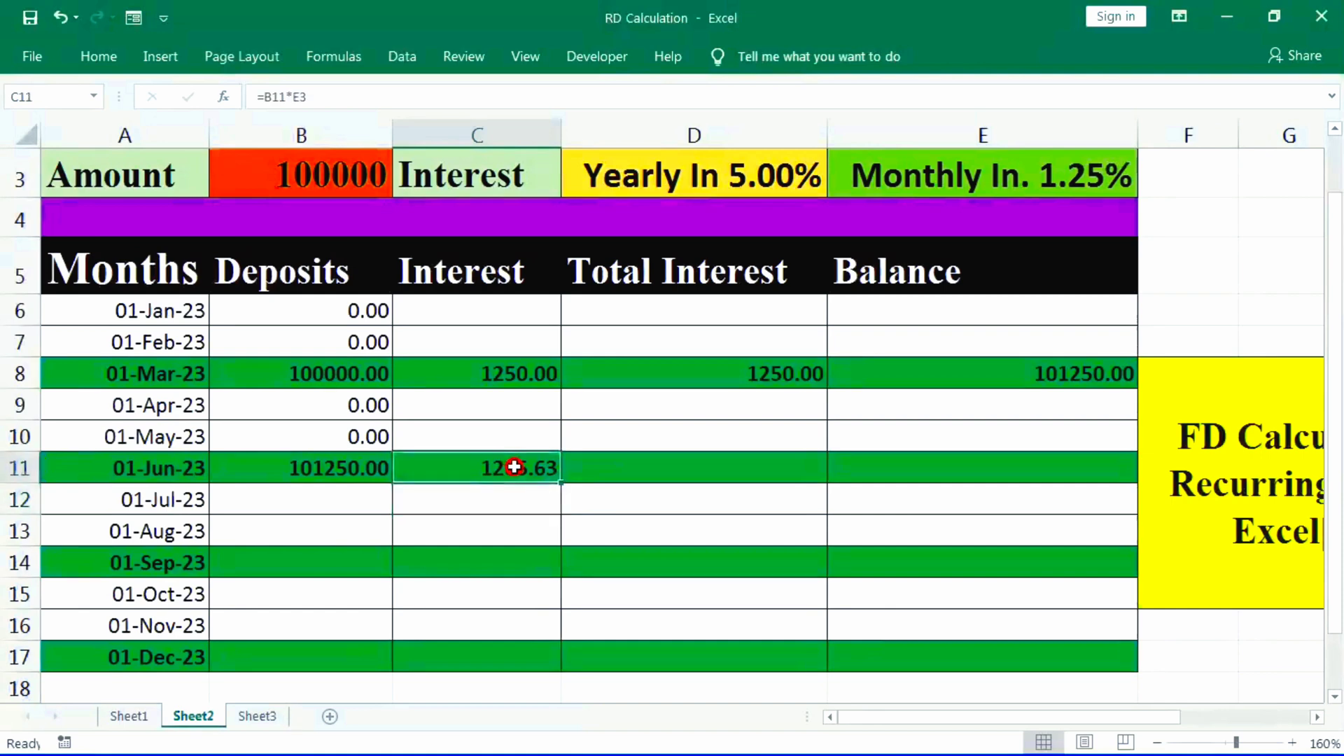
- Set the June total interest in D11 to the formula =C11
click(646, 476)
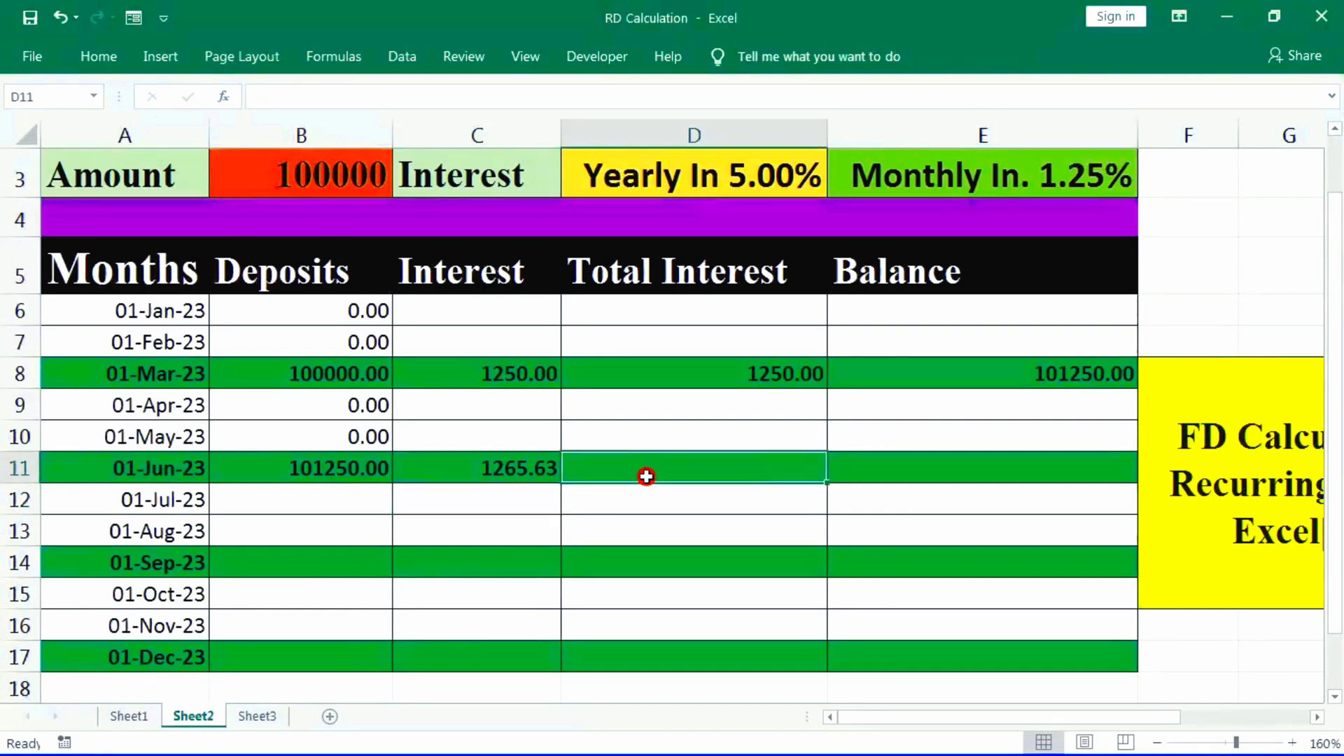
text(=)
click(512, 464)
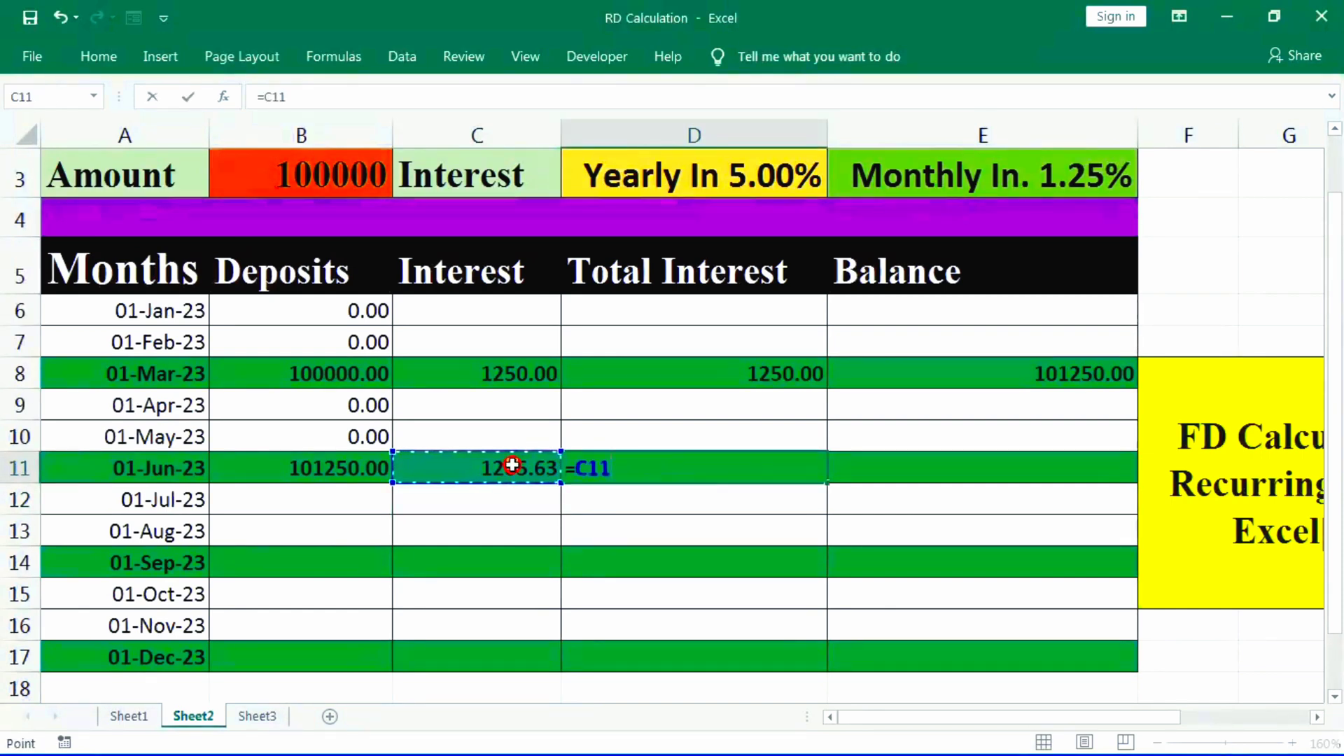
key(Return)
- Calculate the June balance in E11 with the formula =SUM(B11+C11)
click(938, 473)
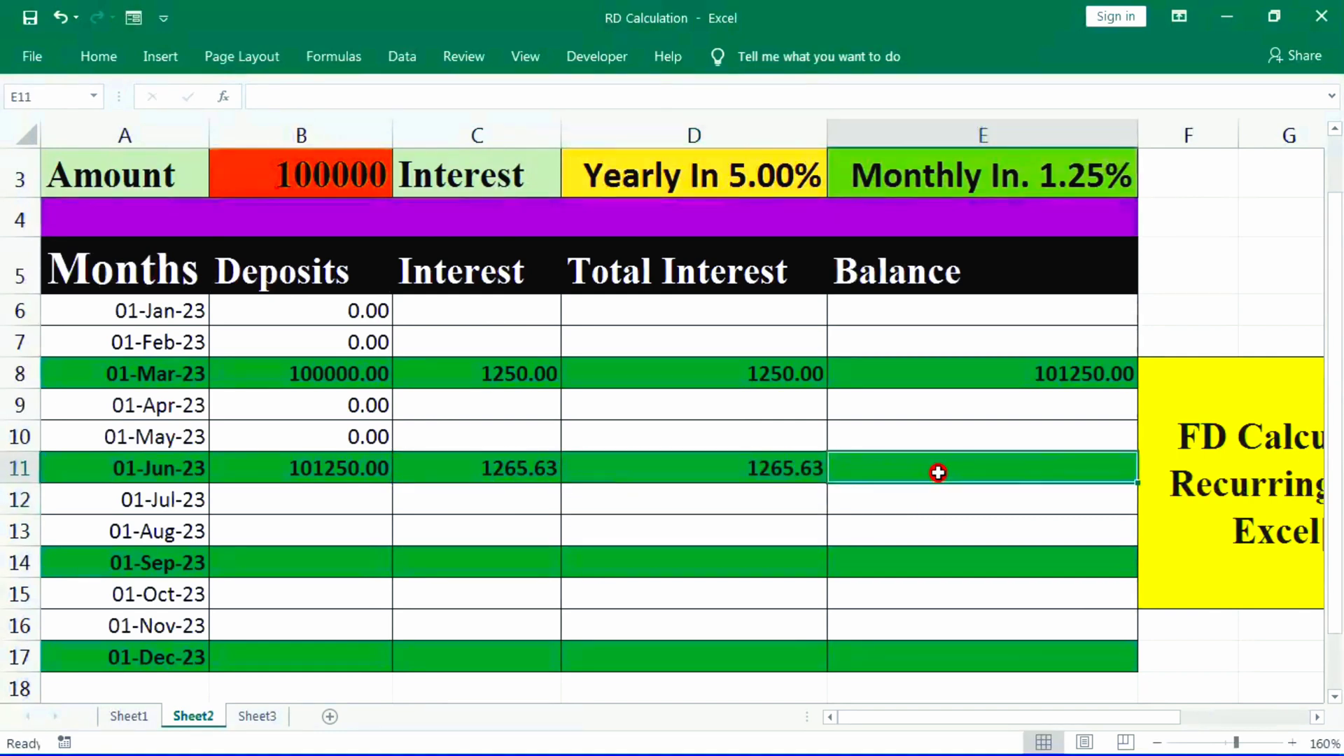
text(=)
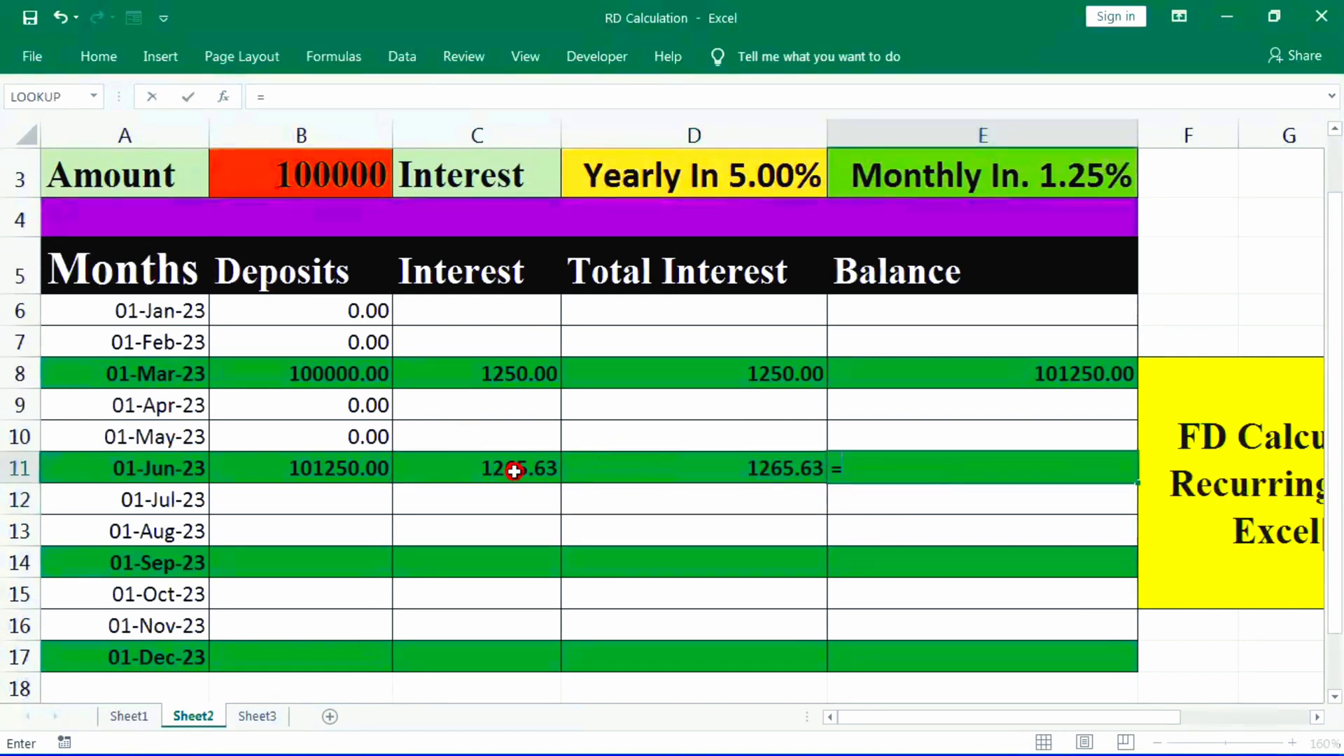
text(SUM()
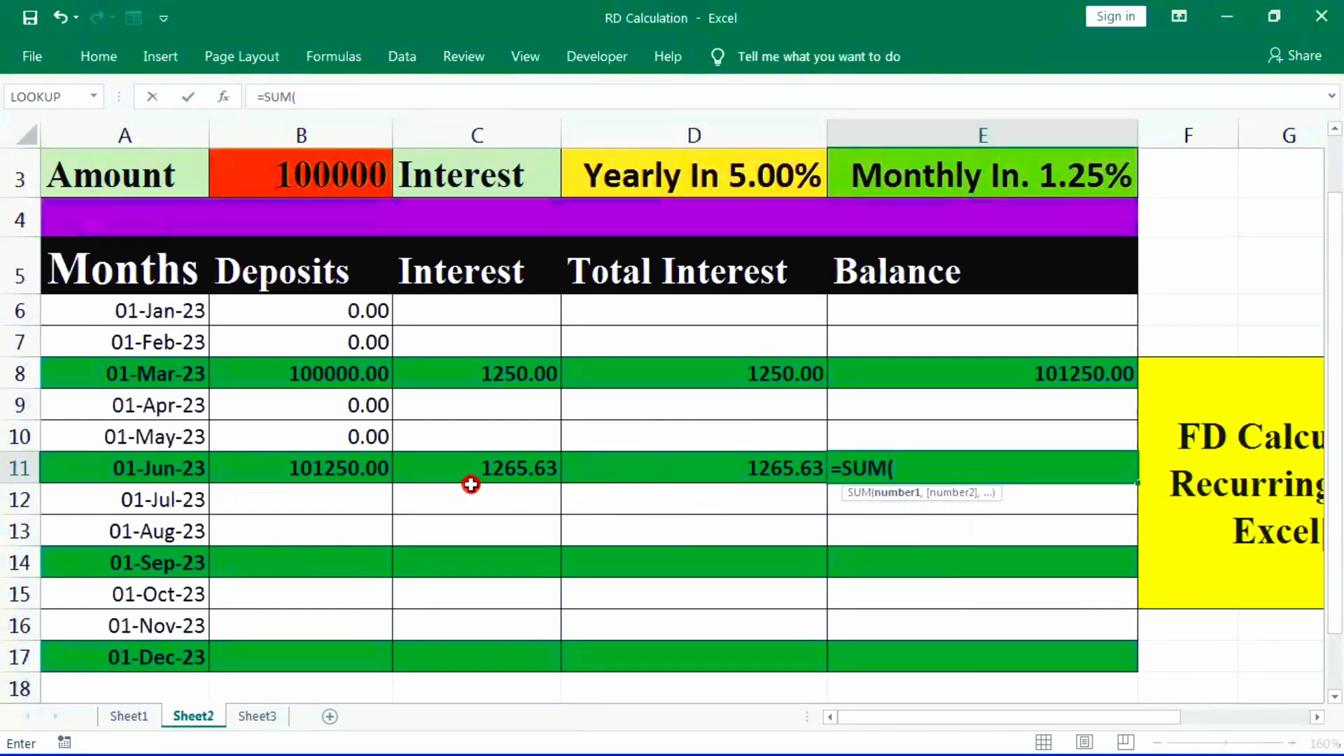
click(360, 461)
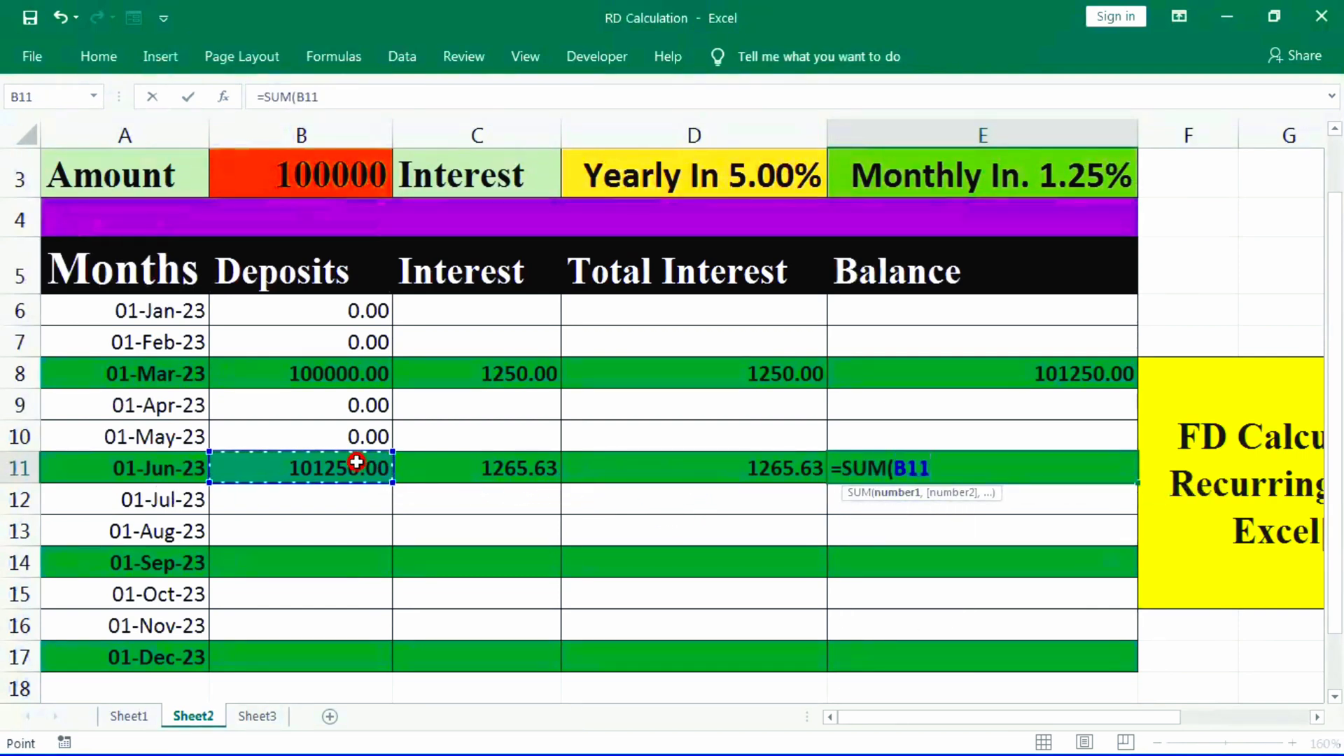
text(+)
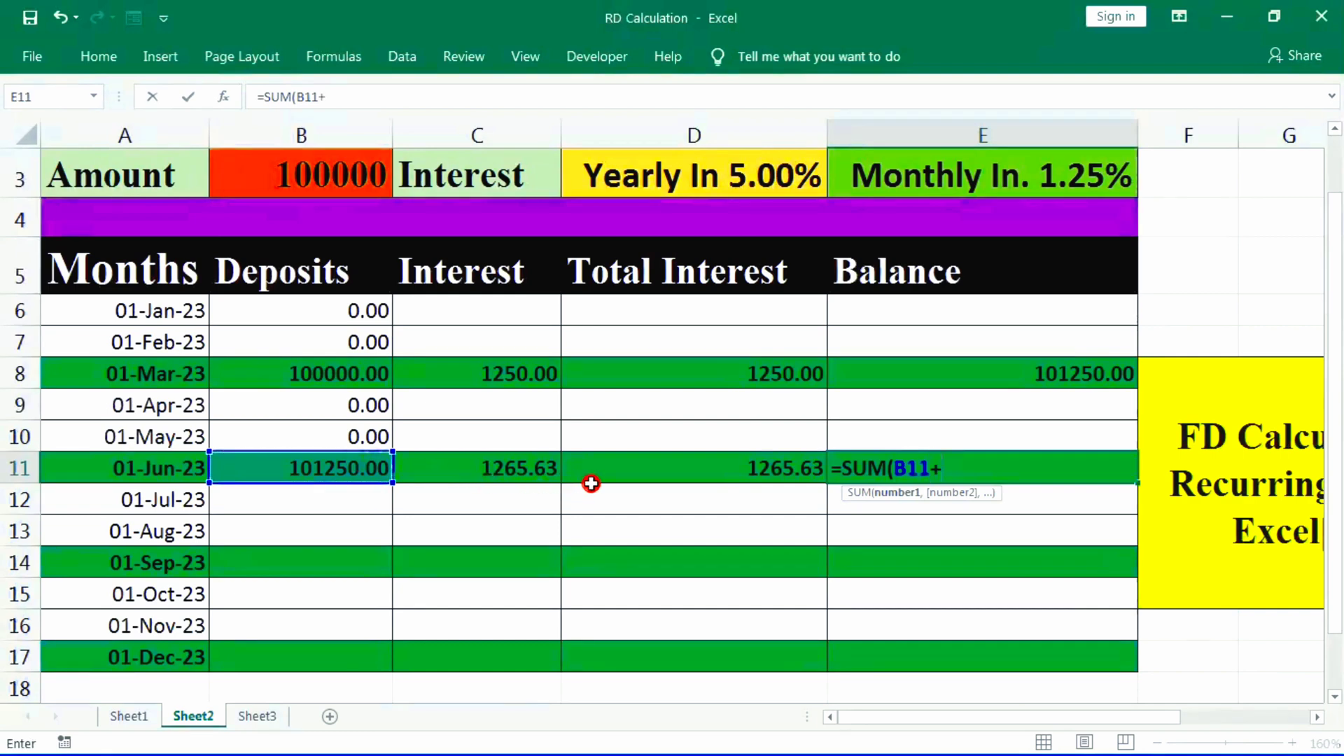
click(511, 465)
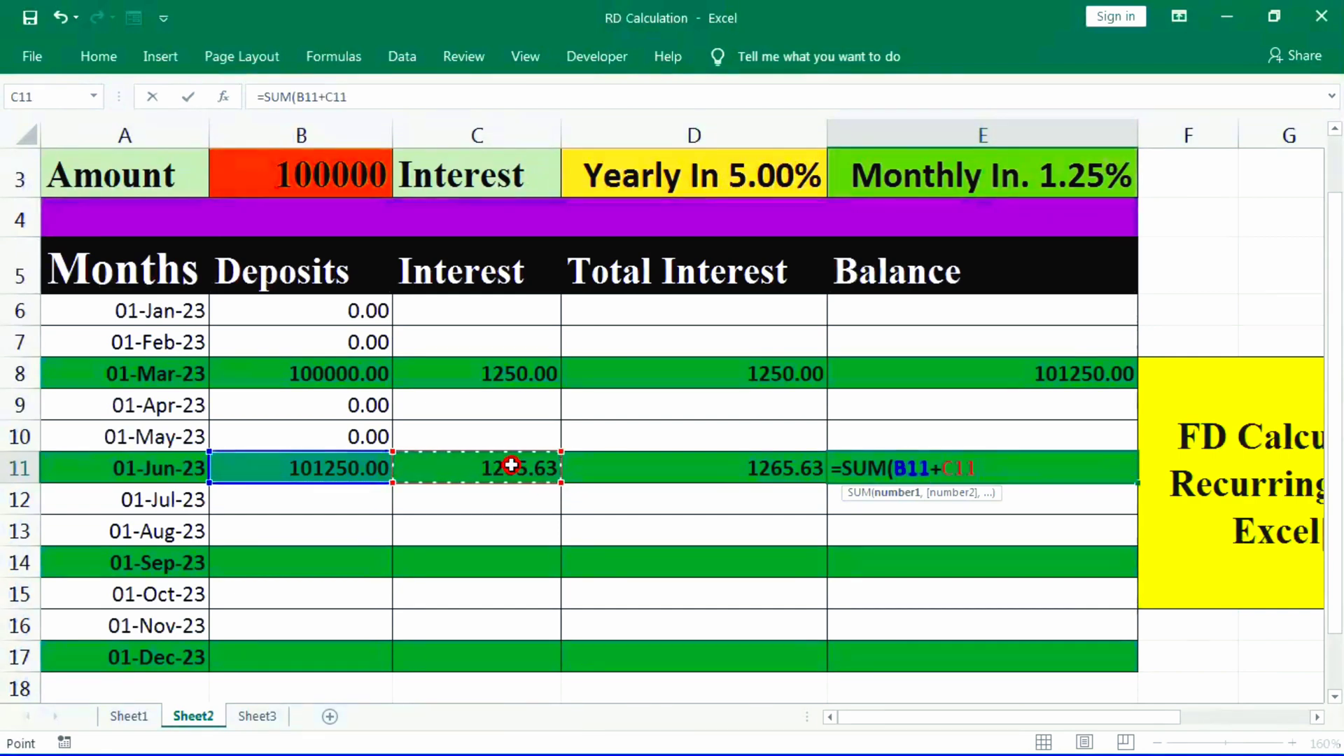
key(Return)
click(1090, 466)
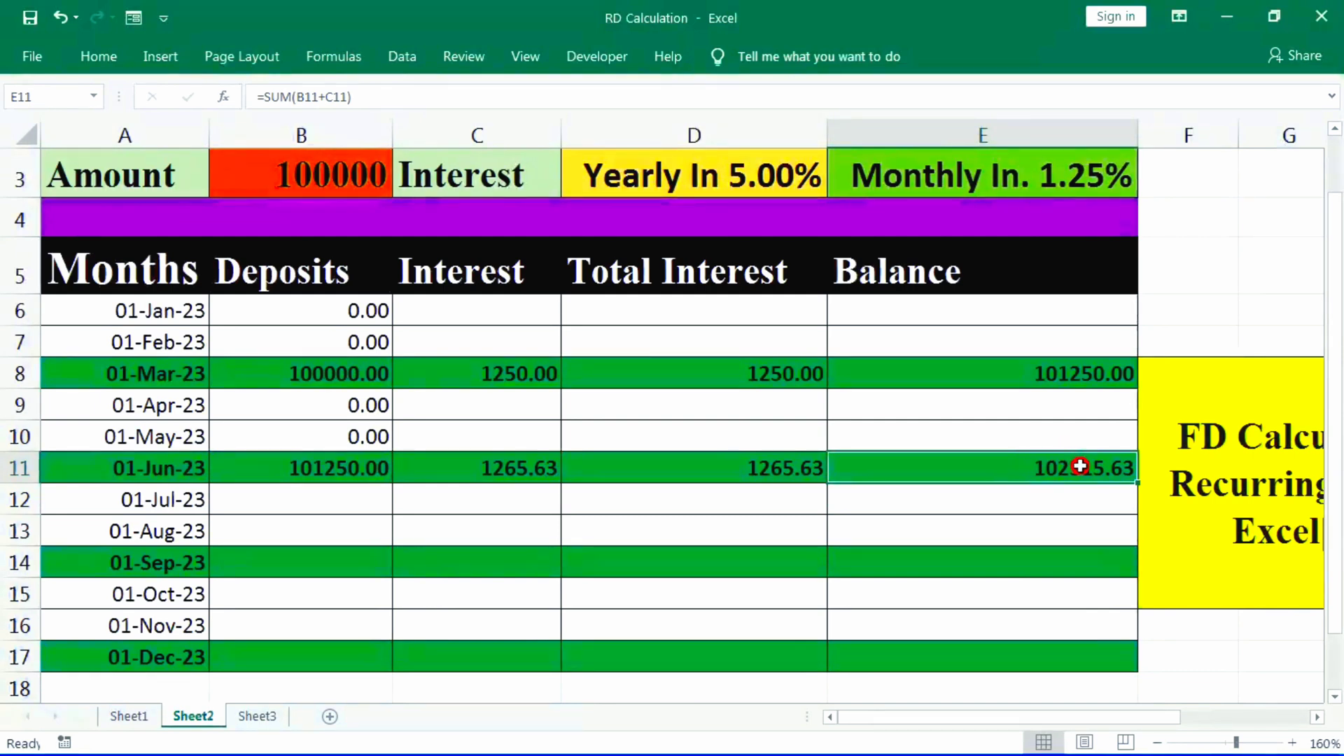
- Enter 00 as the July and August deposits in B12 and B13
click(334, 561)
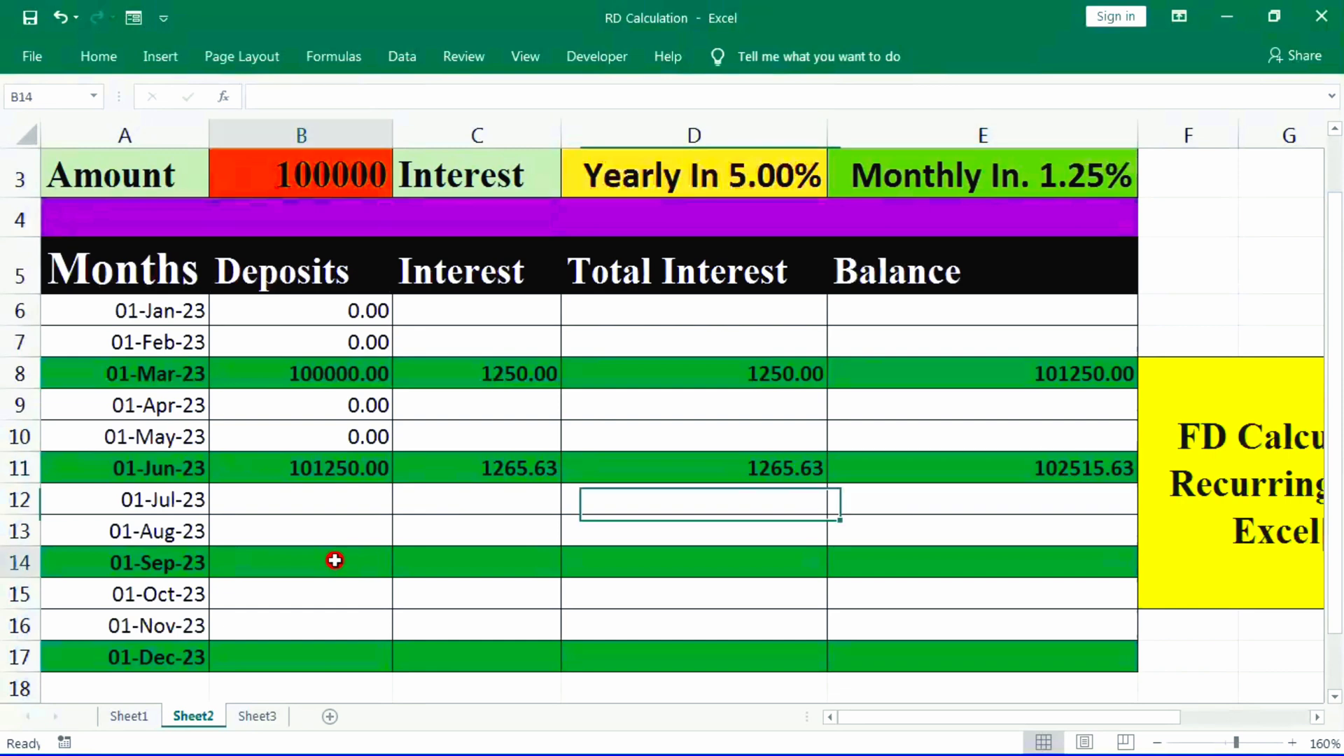
click(348, 509)
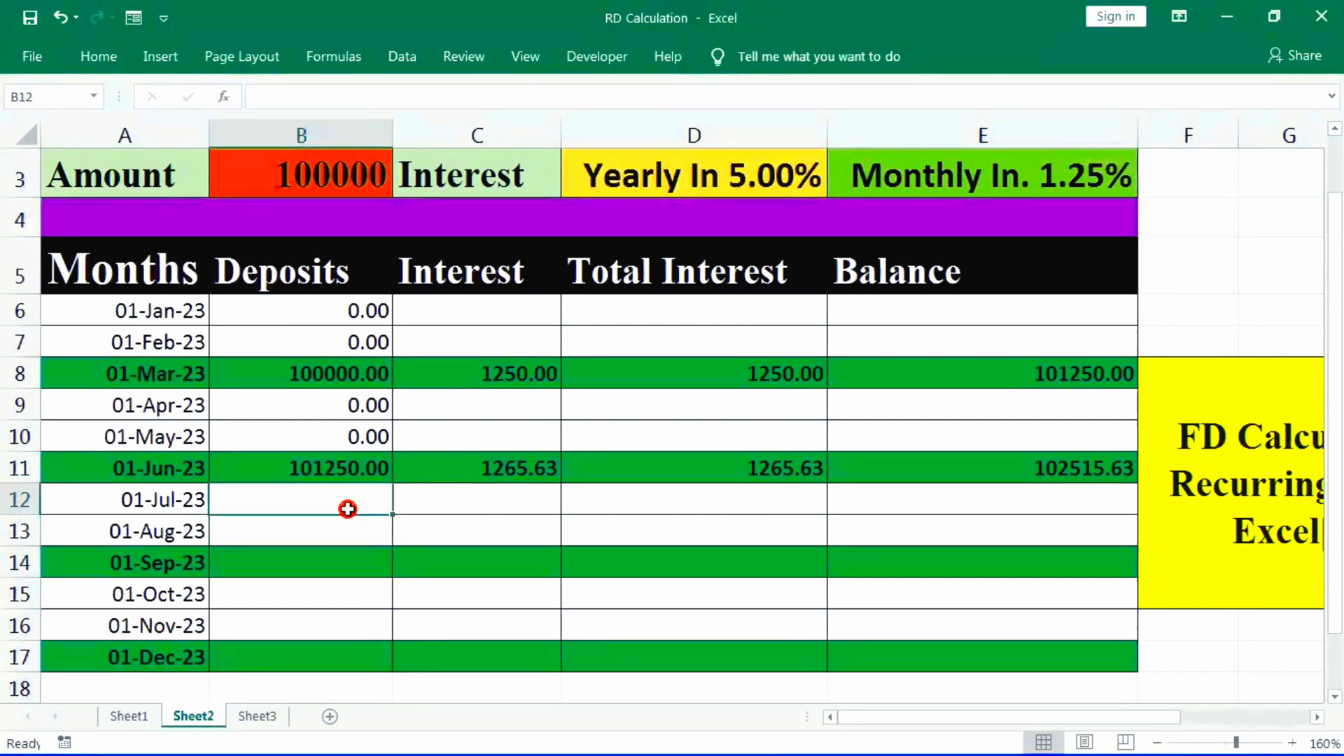
text(00)
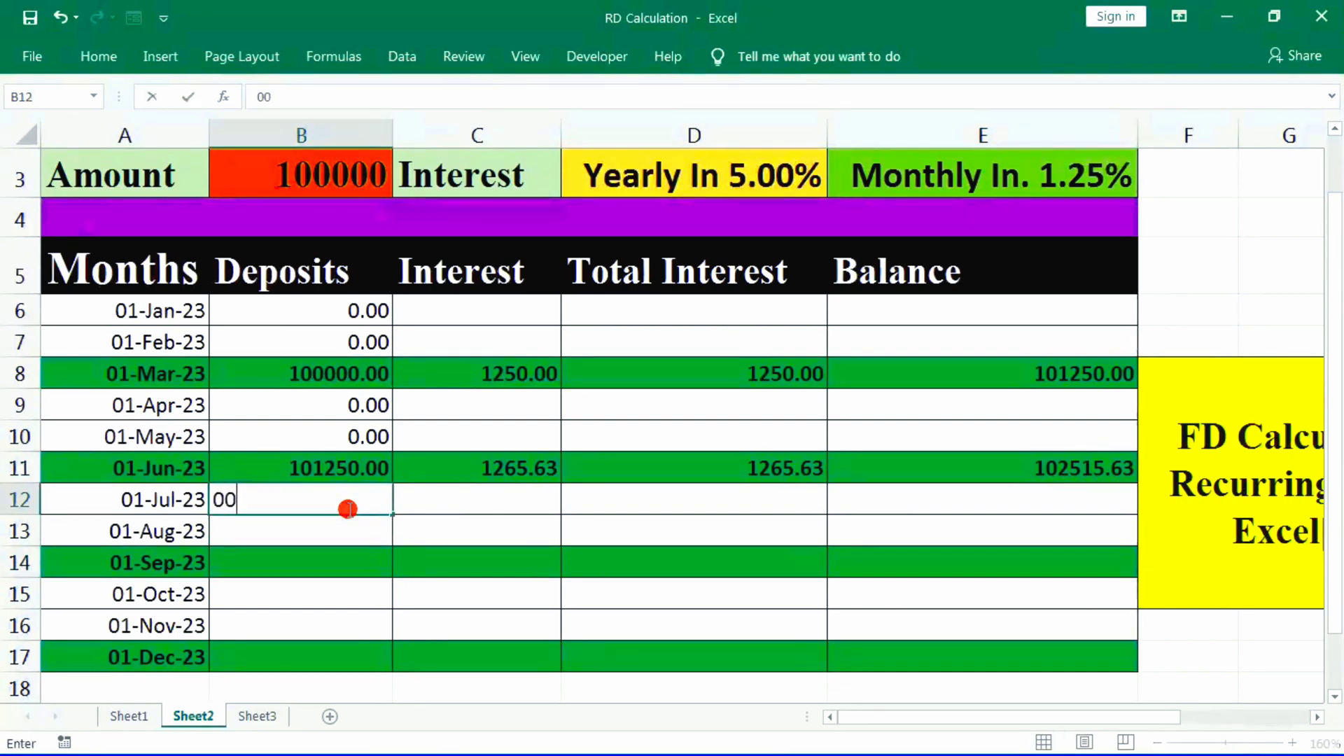
key(Return)
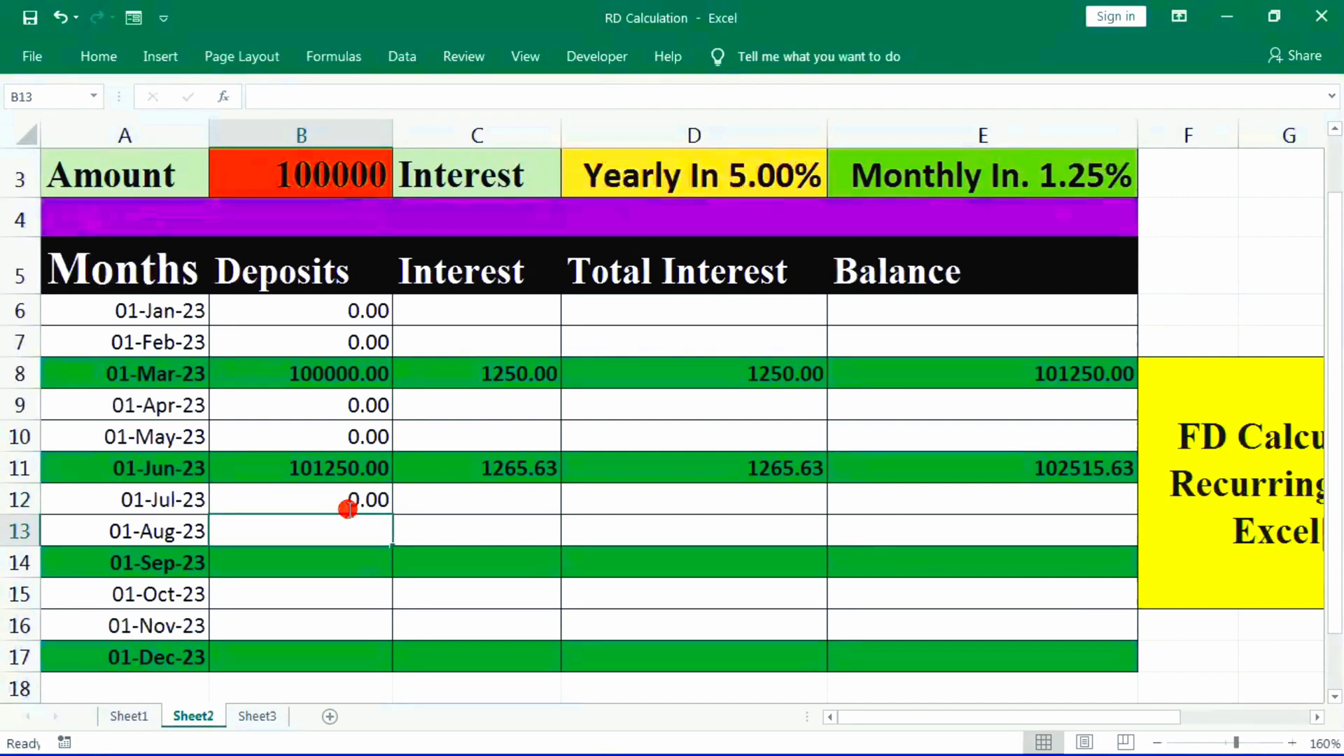
text(00)
key(Return)
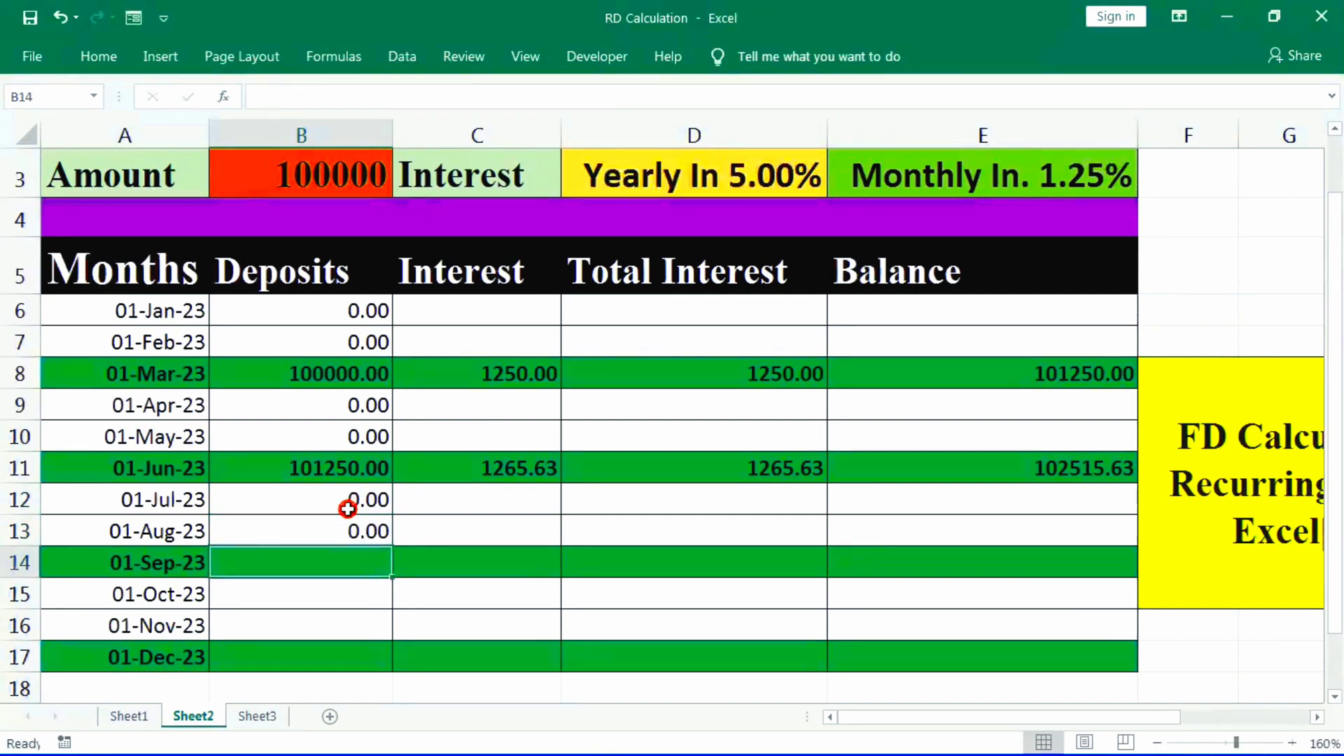
- Carry the June balance into the September deposit in B14 with the formula =E11
text(=)
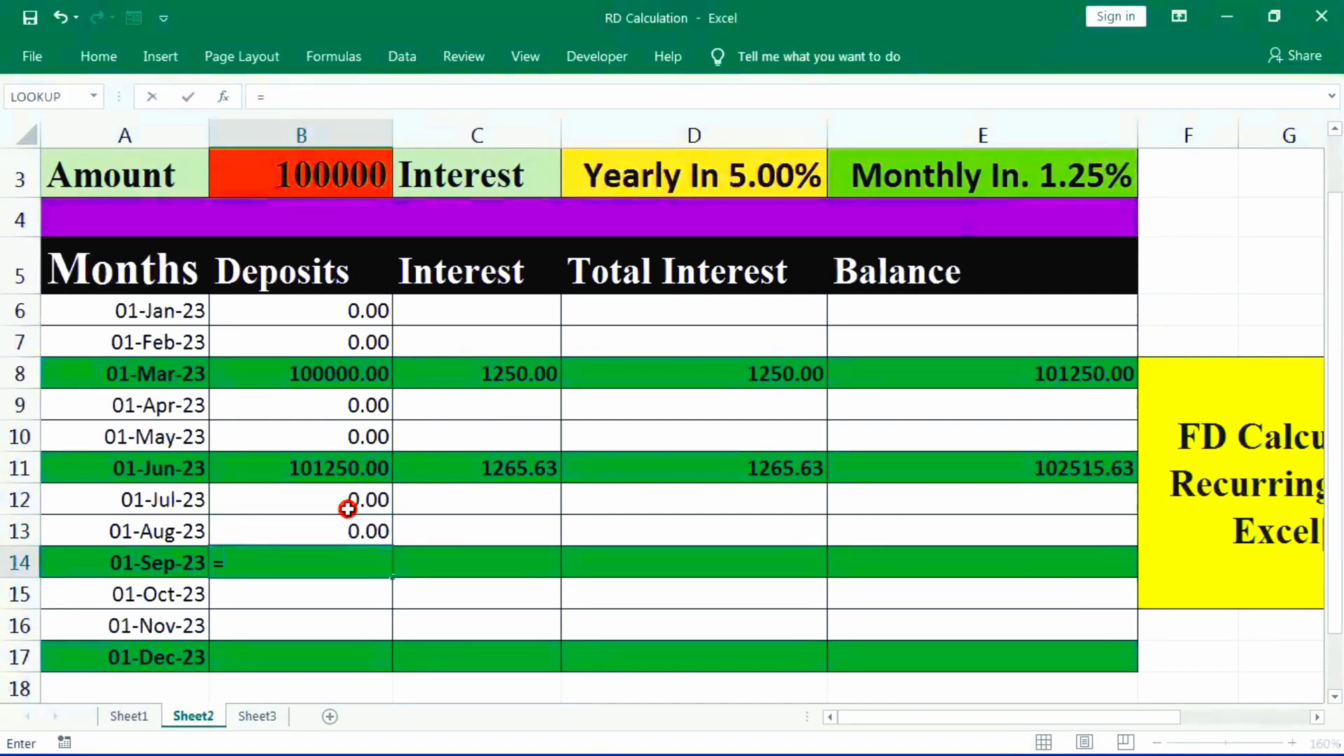
click(1069, 468)
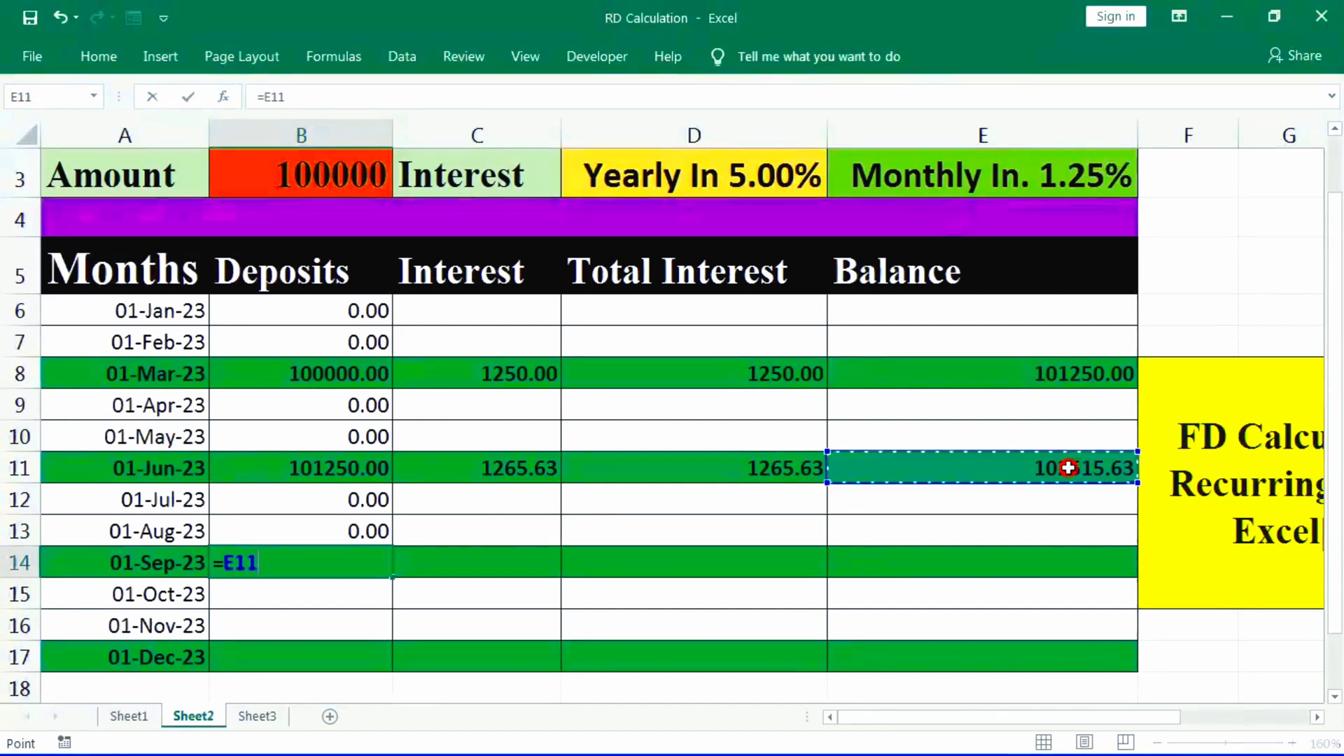
key(Return)
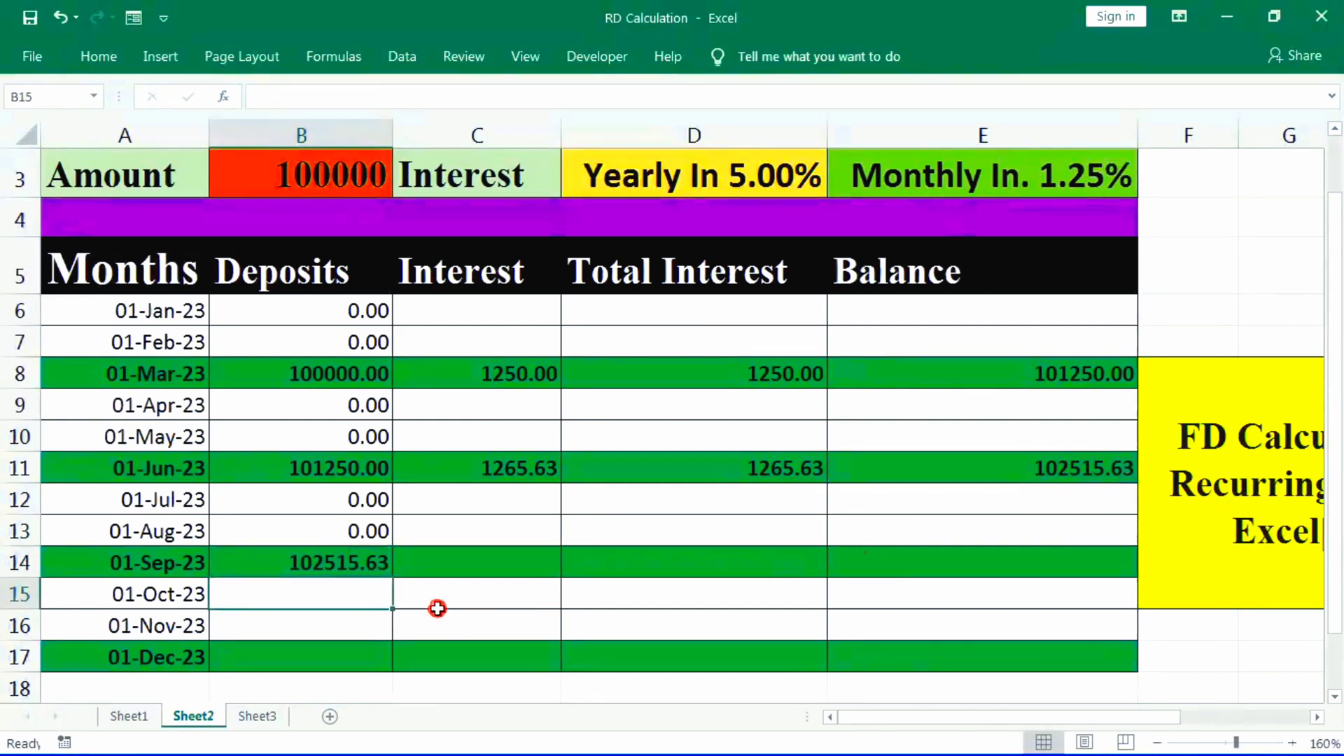
- Calculate the September interest in C14 with the formula =SUM(B14*E3)
click(488, 576)
text(=)
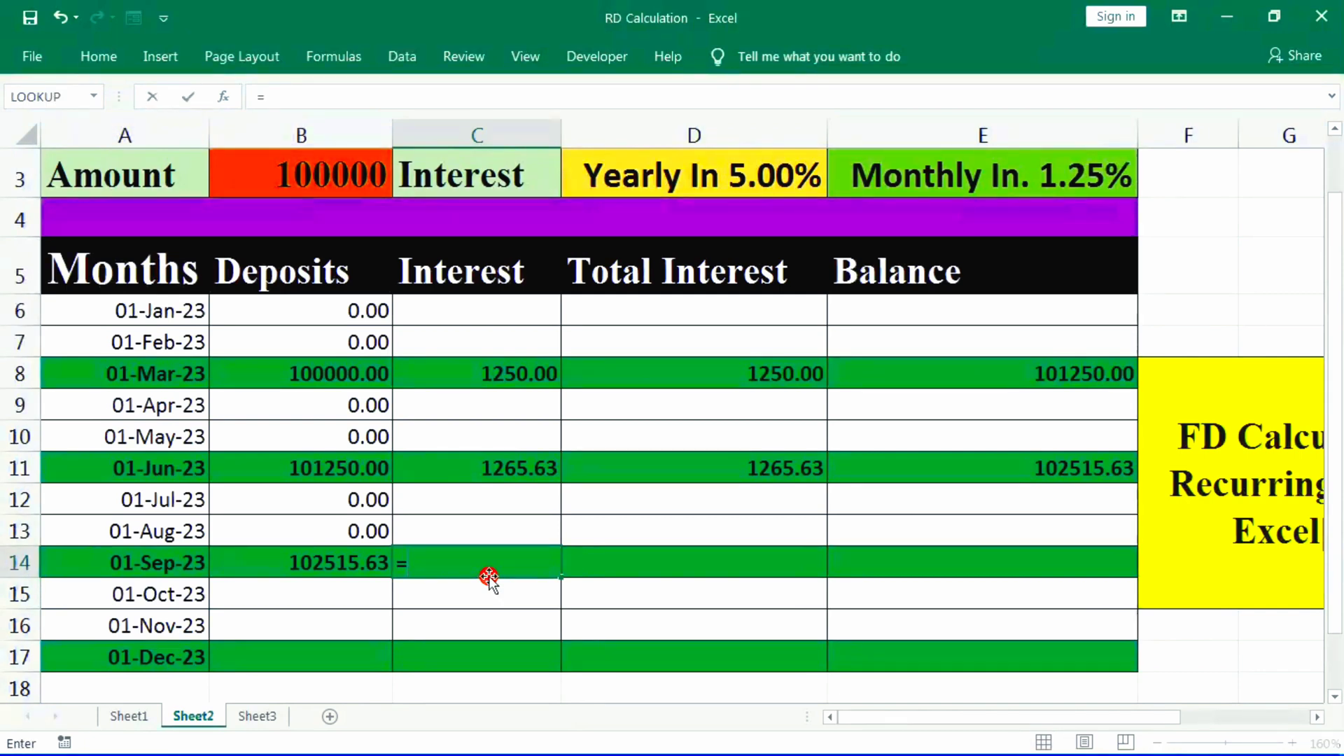
text(SUM()
click(312, 564)
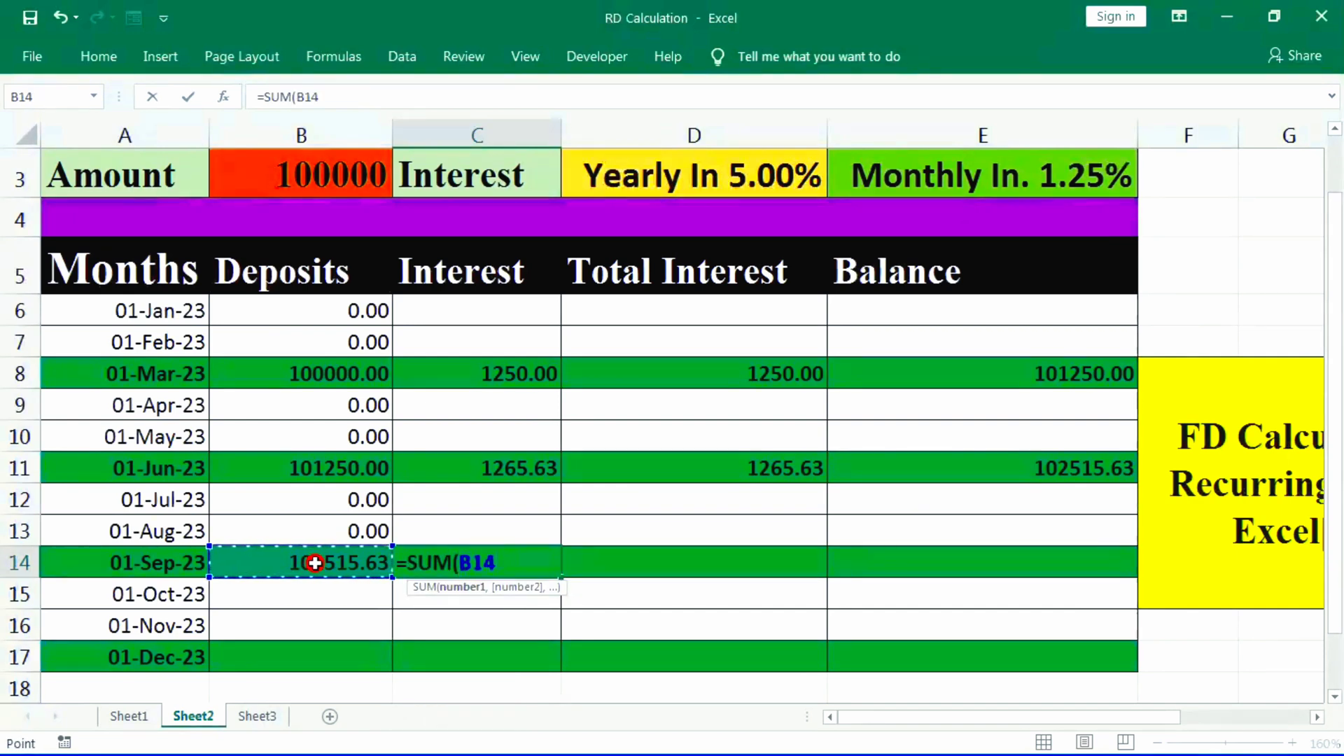
text(*)
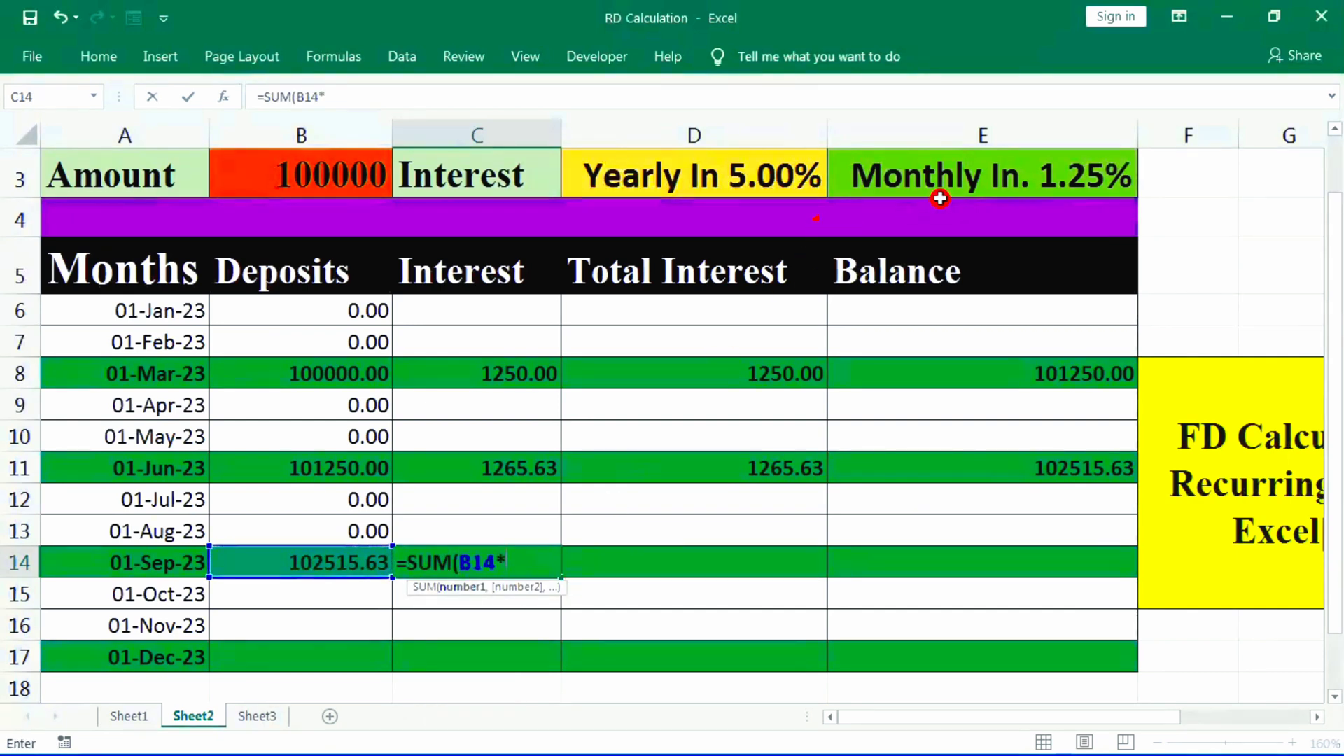
click(990, 179)
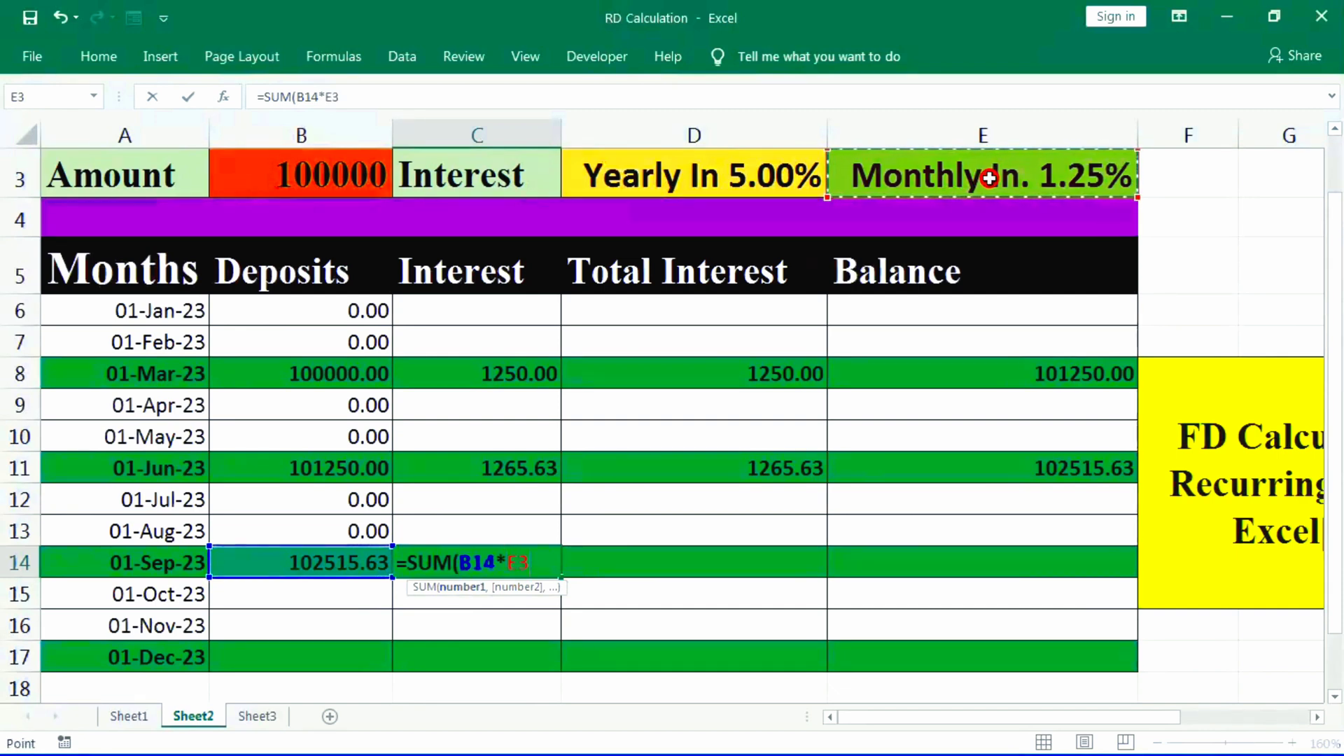
text())
key(Return)
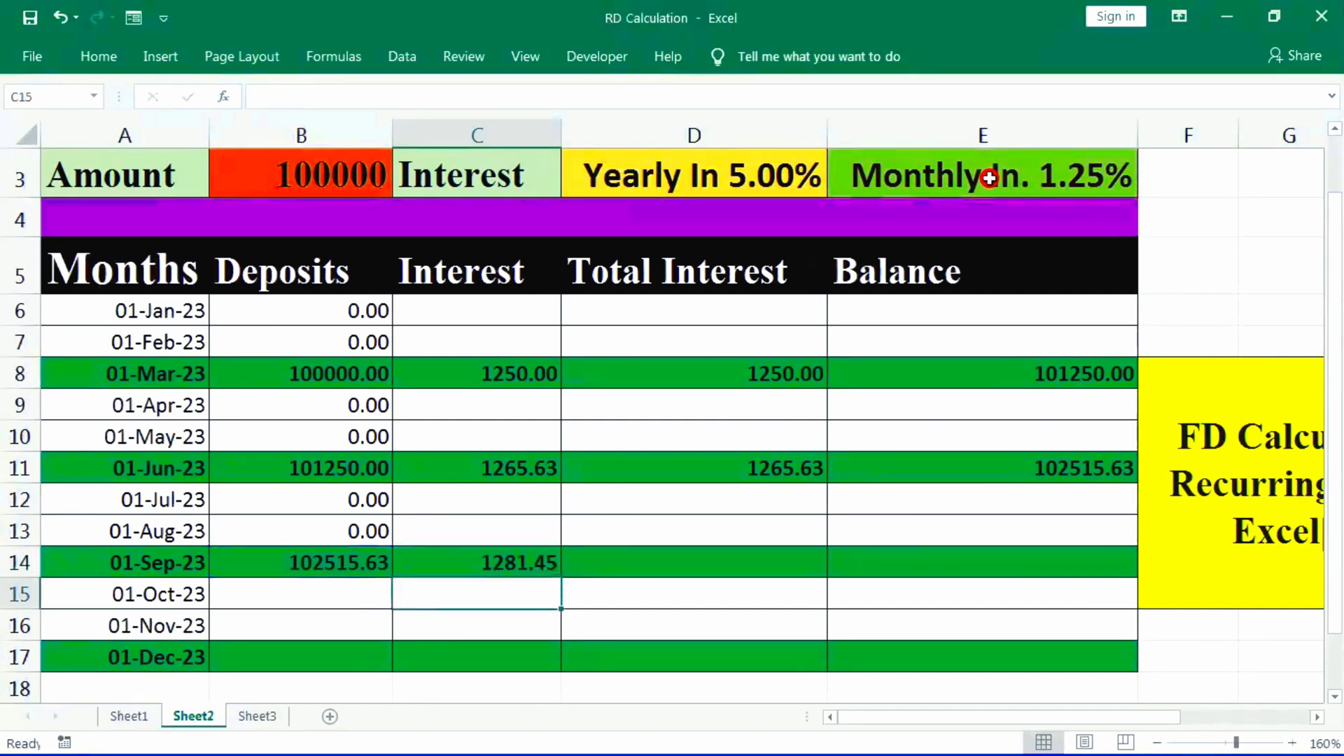
click(504, 568)
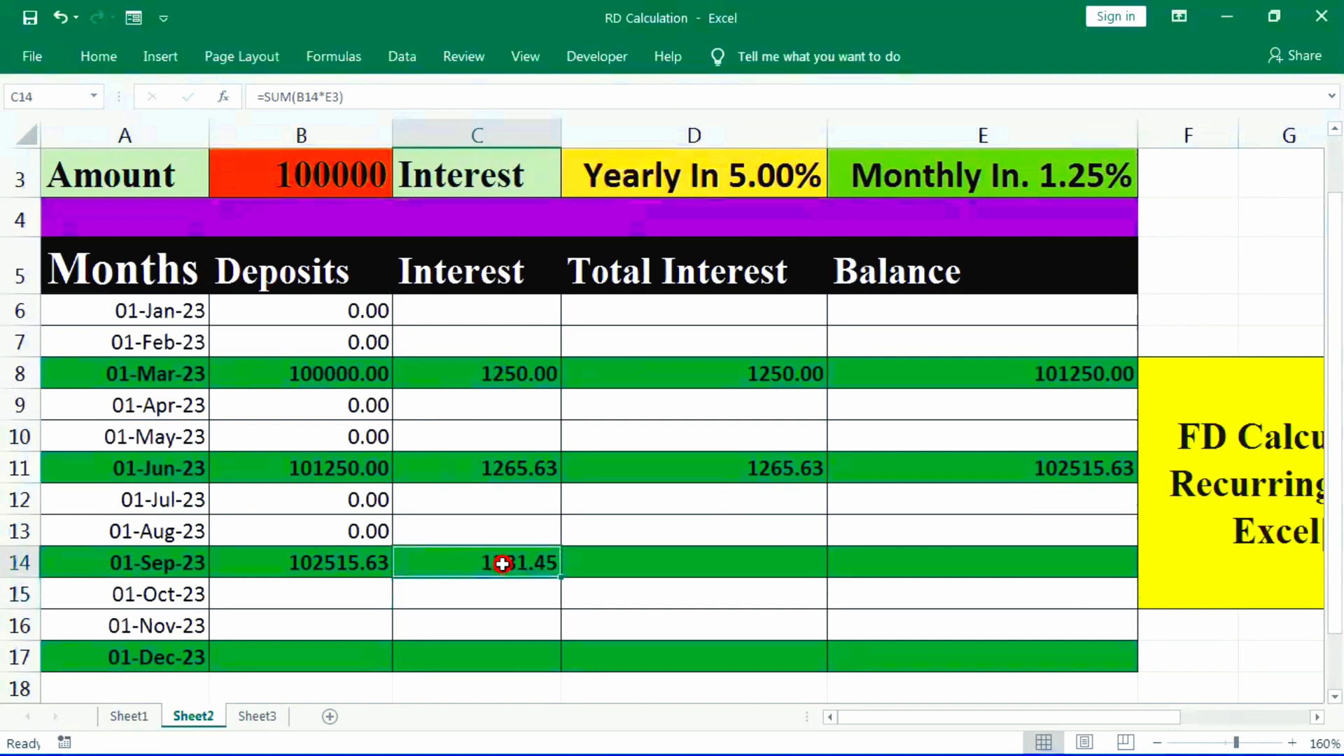
- Replace the June total interest formula in D11 with =C11+D8 so it accumulates the March total
click(752, 571)
click(724, 459)
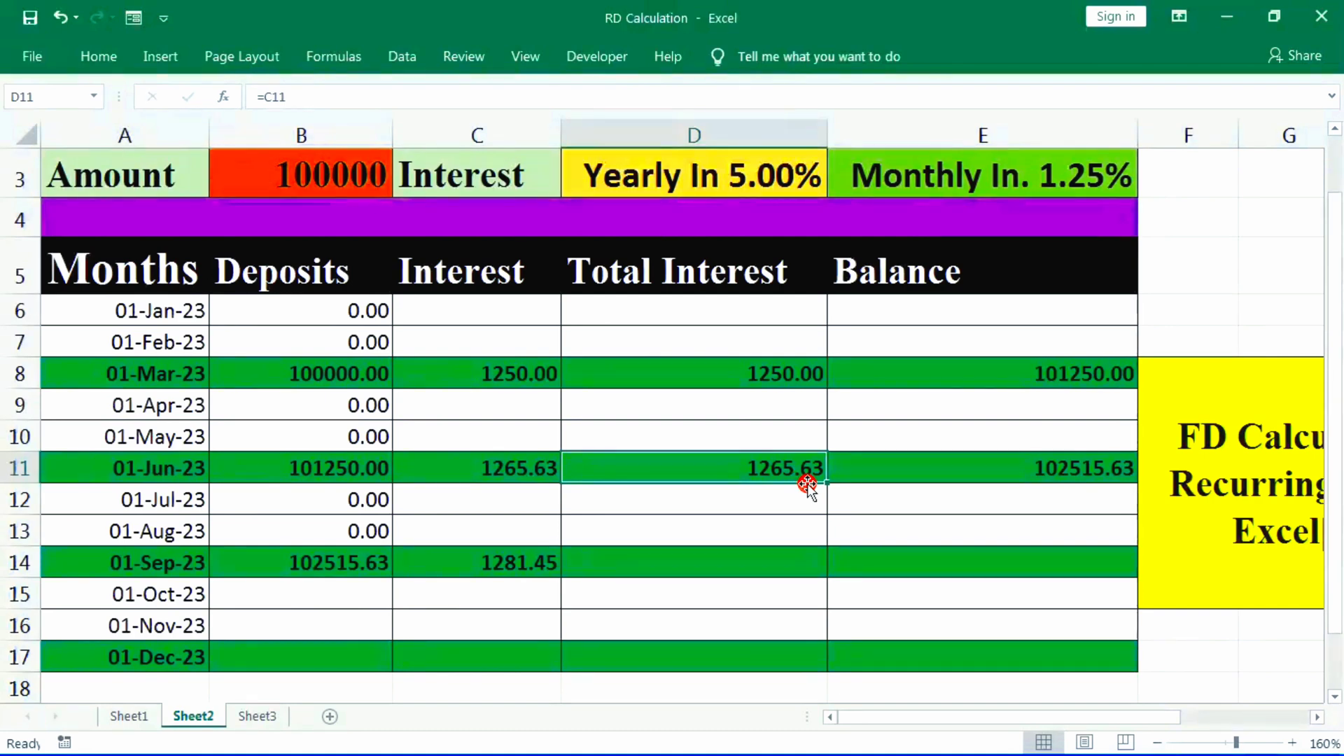
text(=)
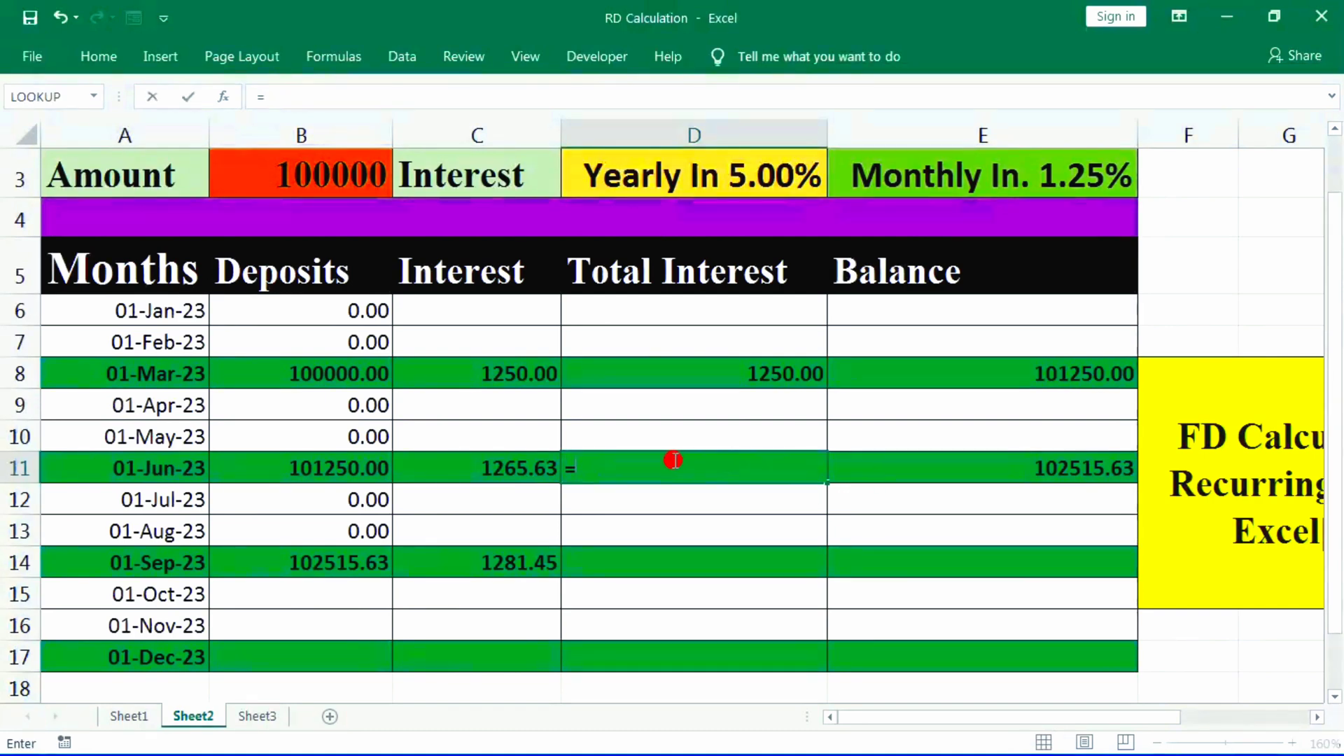
click(486, 469)
text(+)
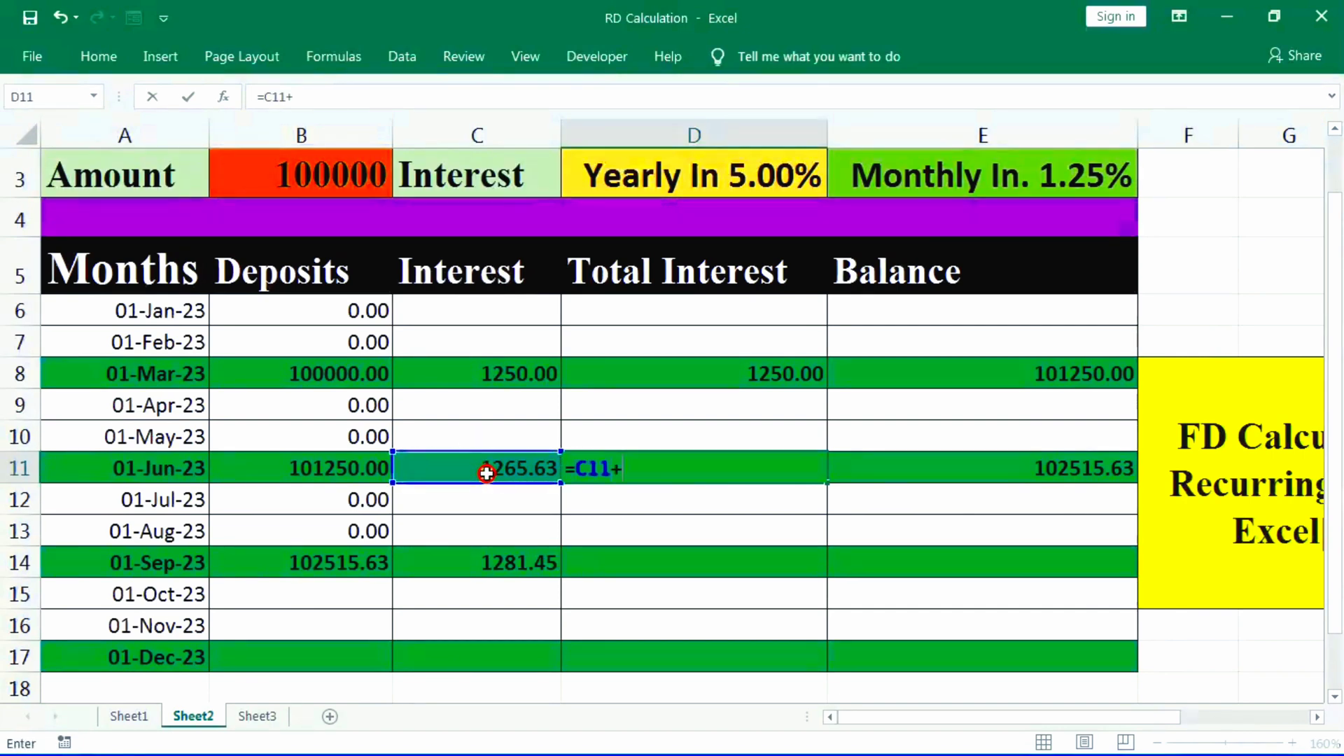
click(755, 374)
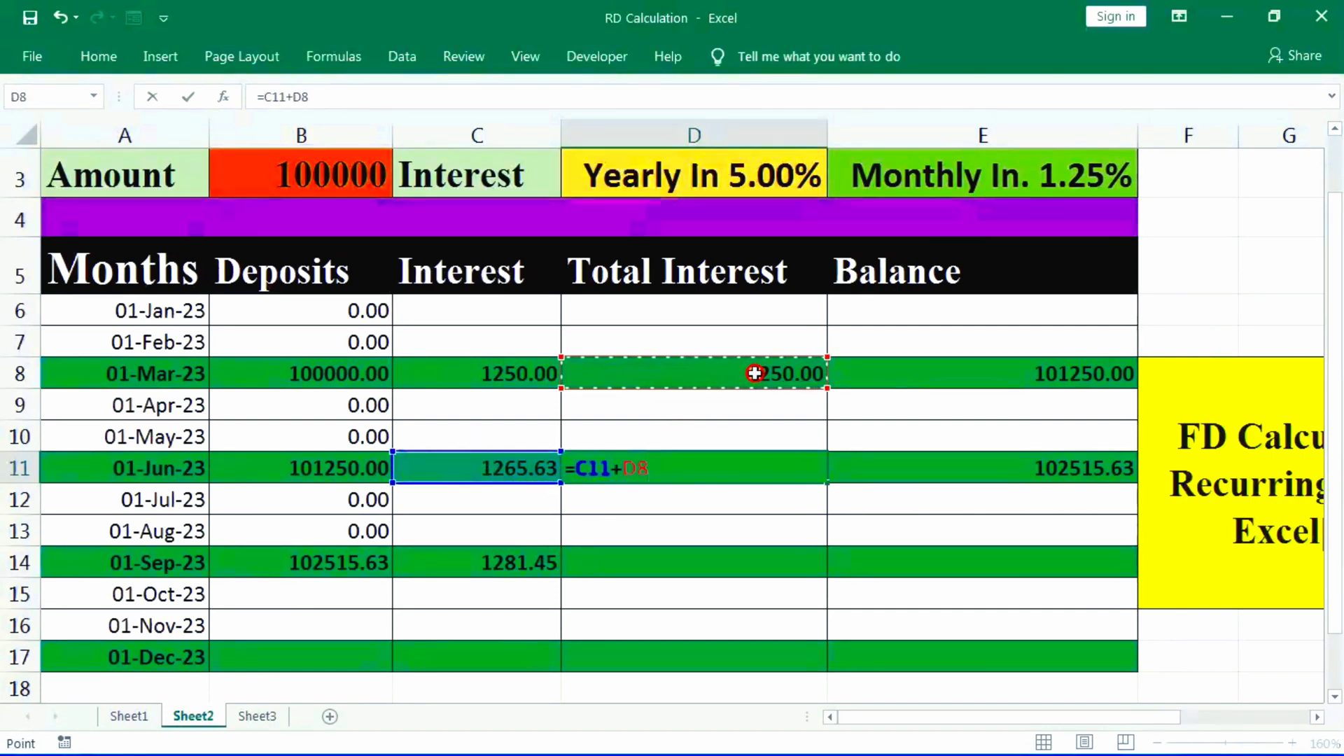
key(Return)
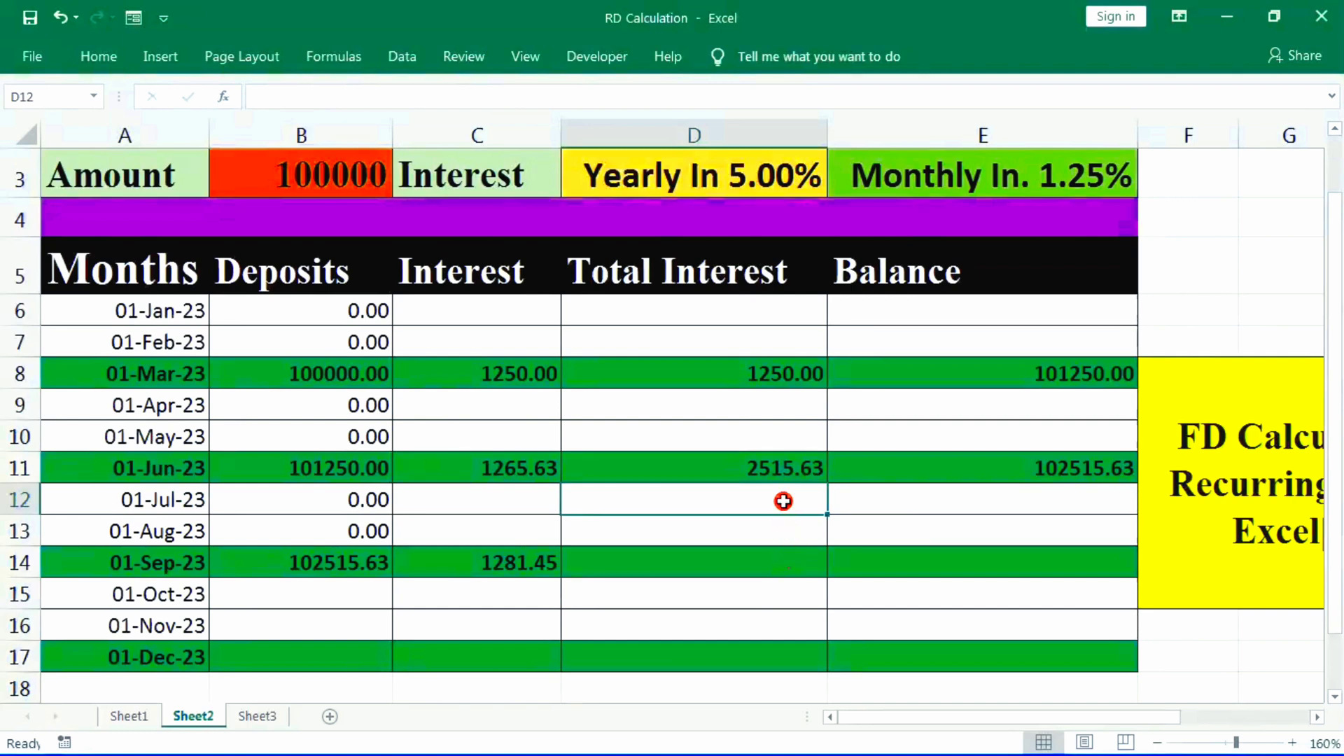
click(1004, 473)
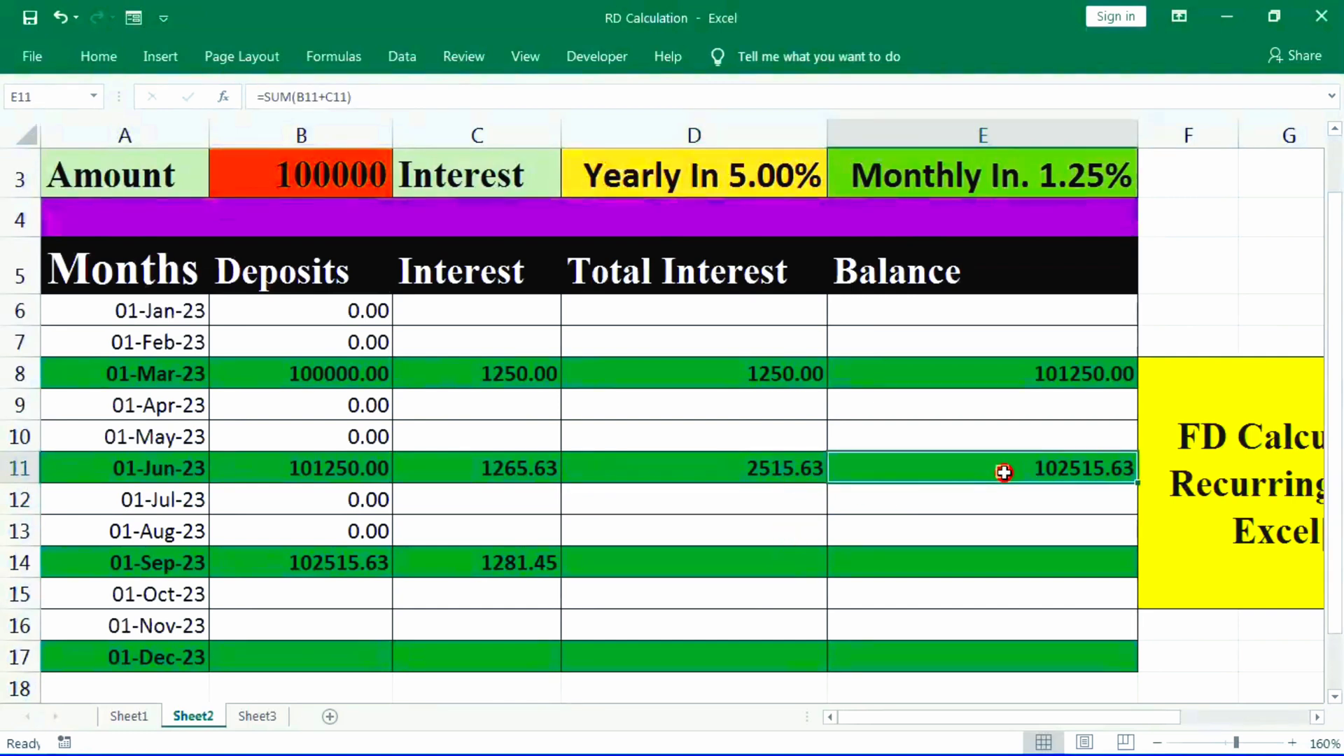
- Calculate the September total interest in D14 by summing D11+C14
click(761, 570)
text(=)
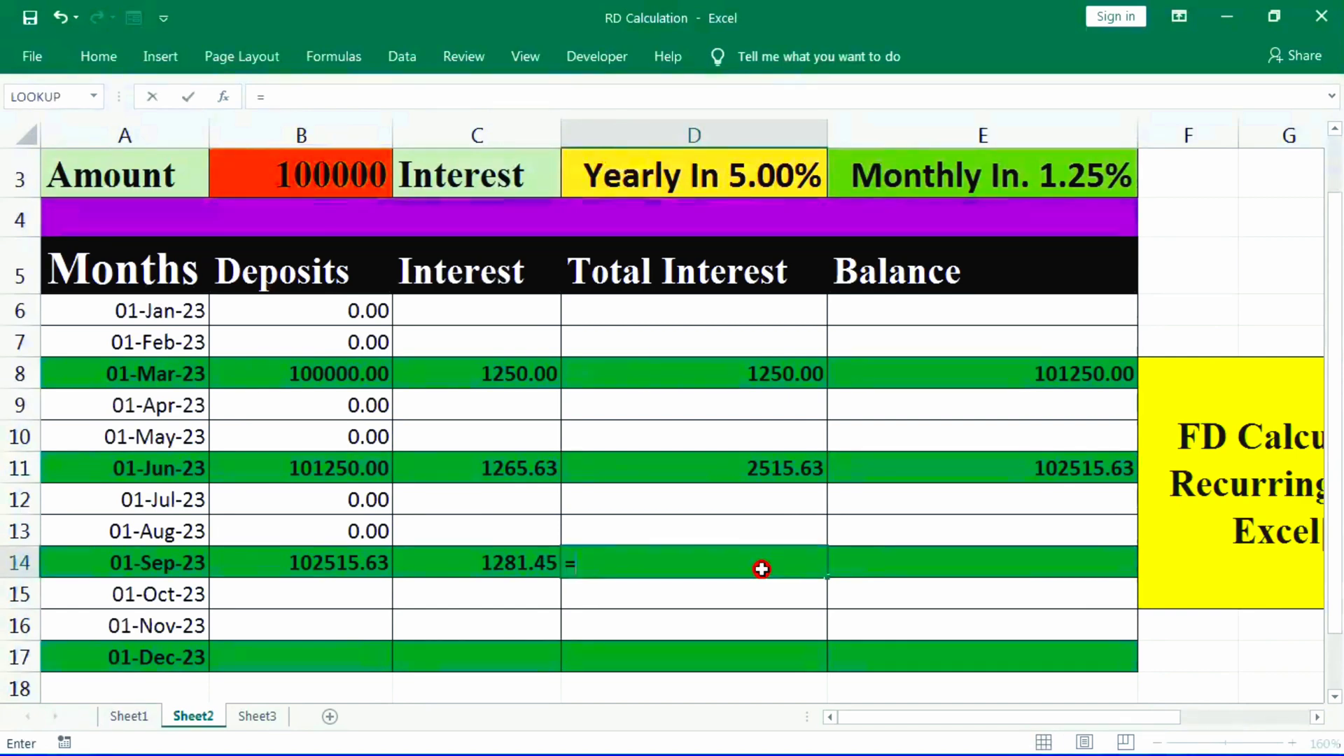
text(SUM()
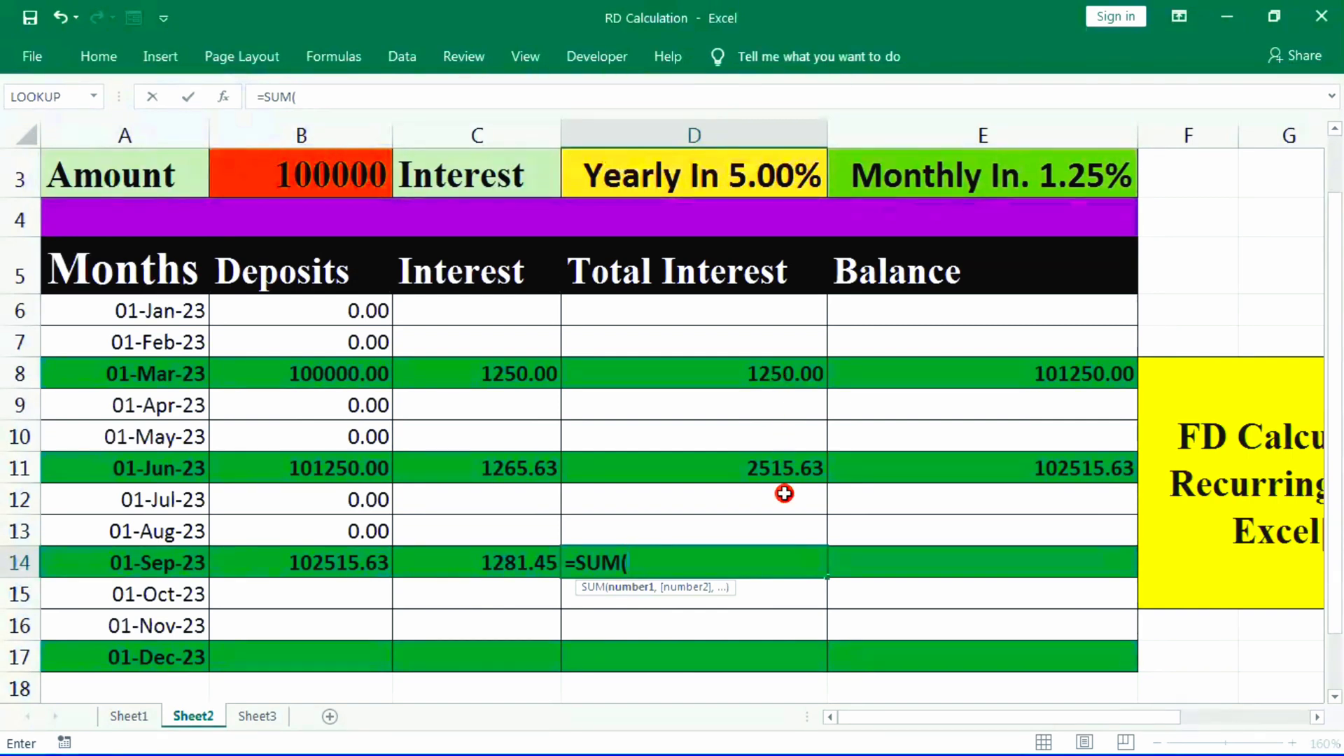
click(782, 465)
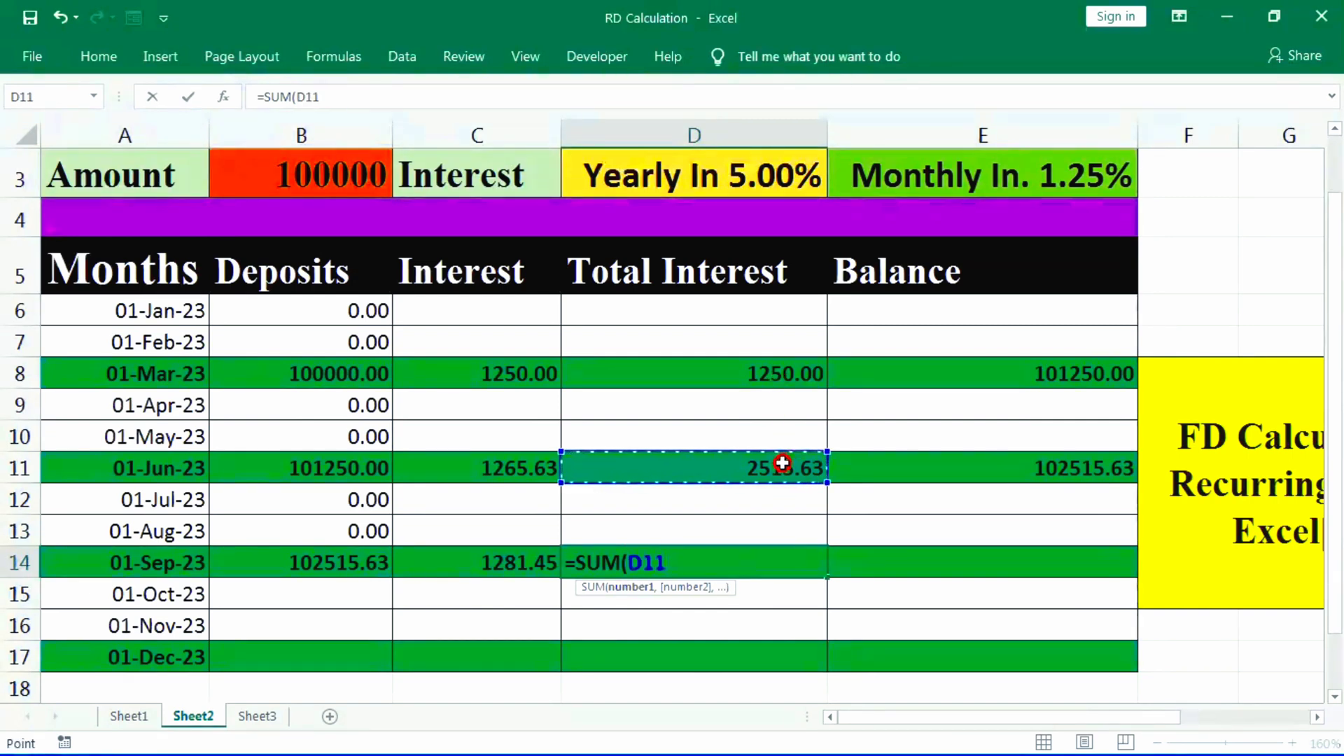
text(+)
click(496, 567)
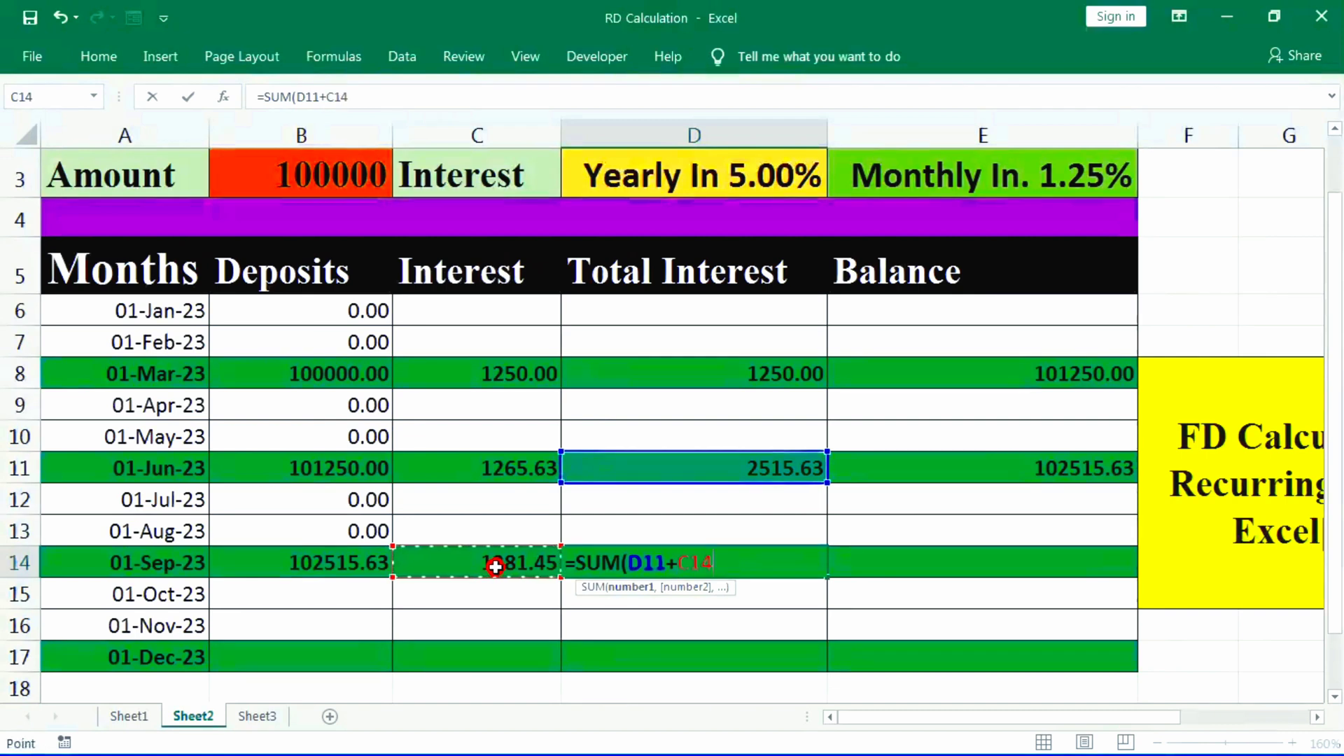
key(Return)
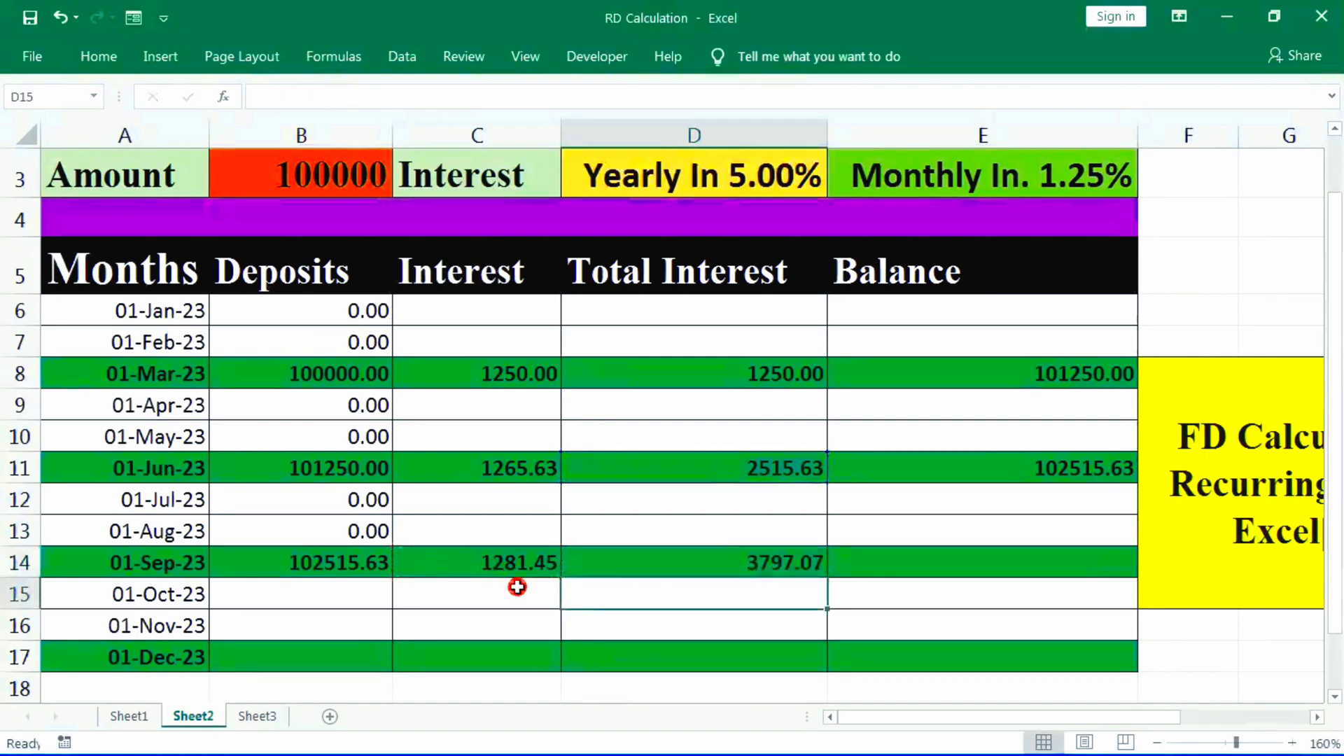
click(748, 554)
- Calculate the September balance in E14 with the formula =B14+C14
click(1024, 557)
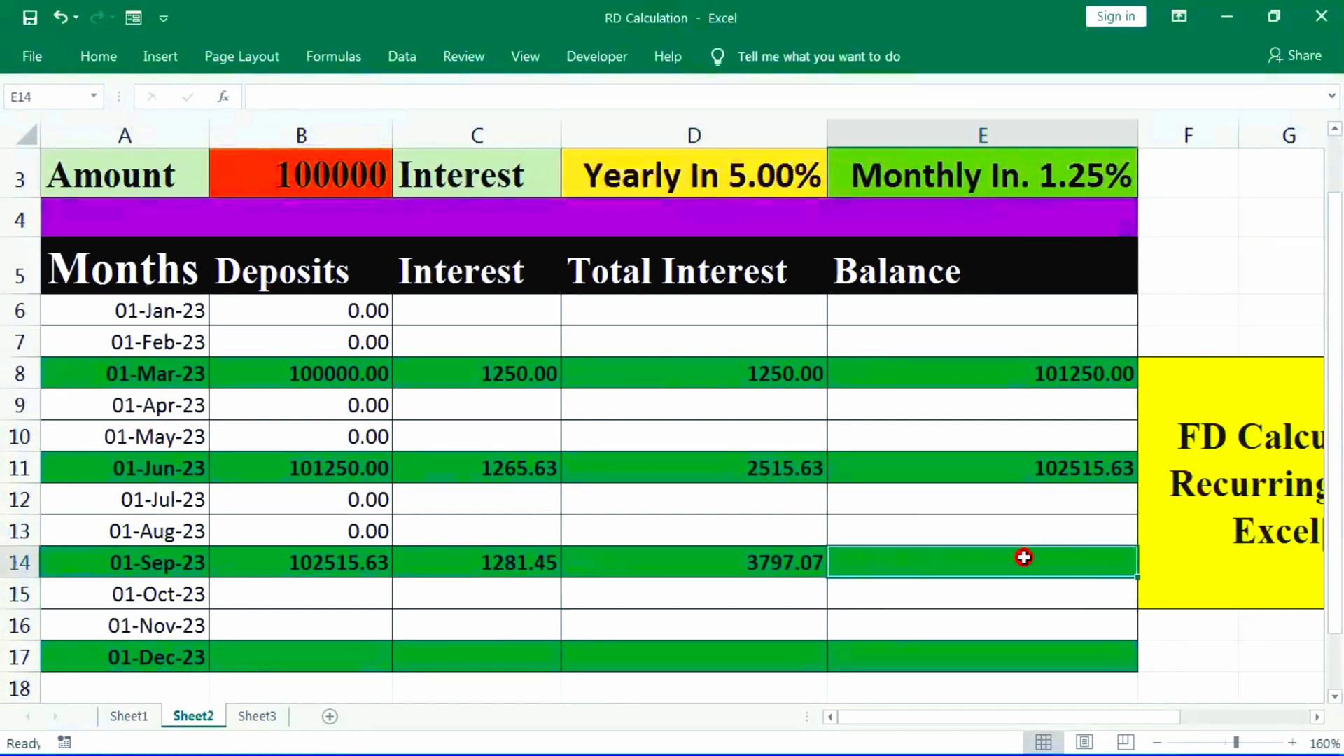
text(=)
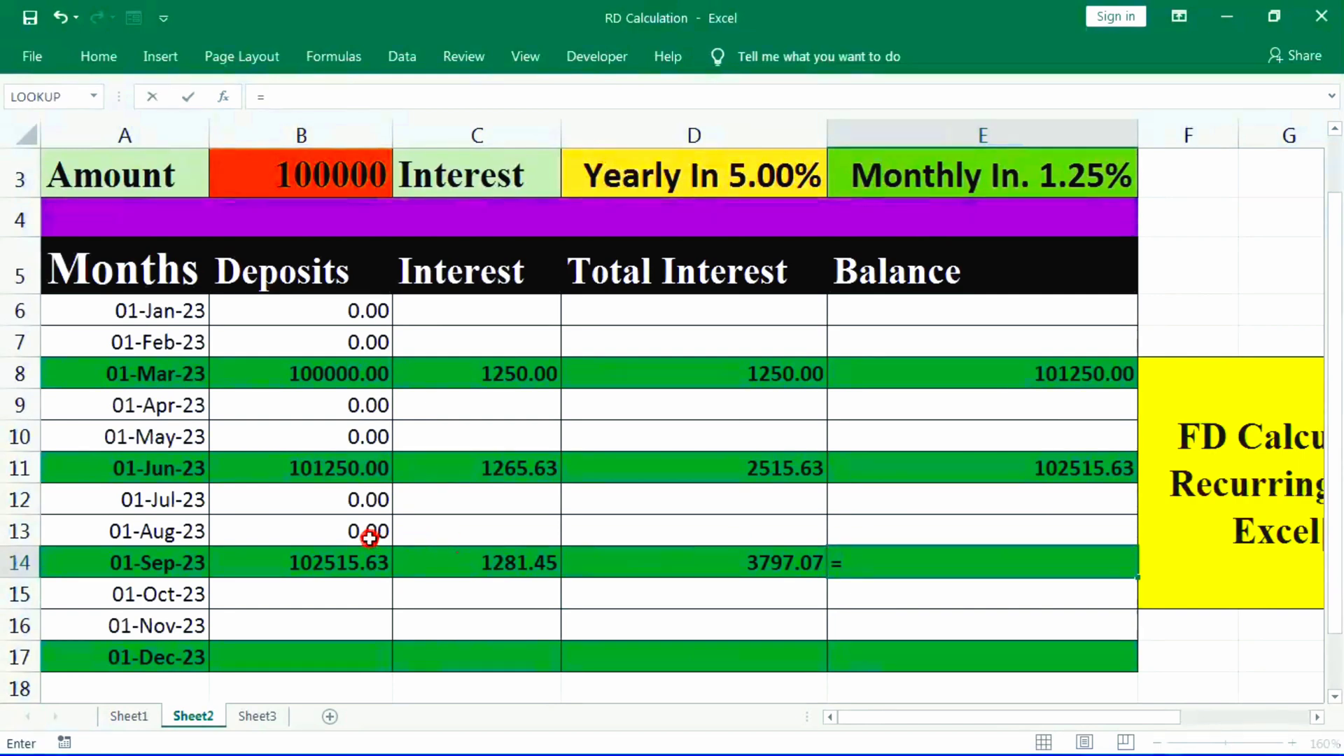
click(342, 564)
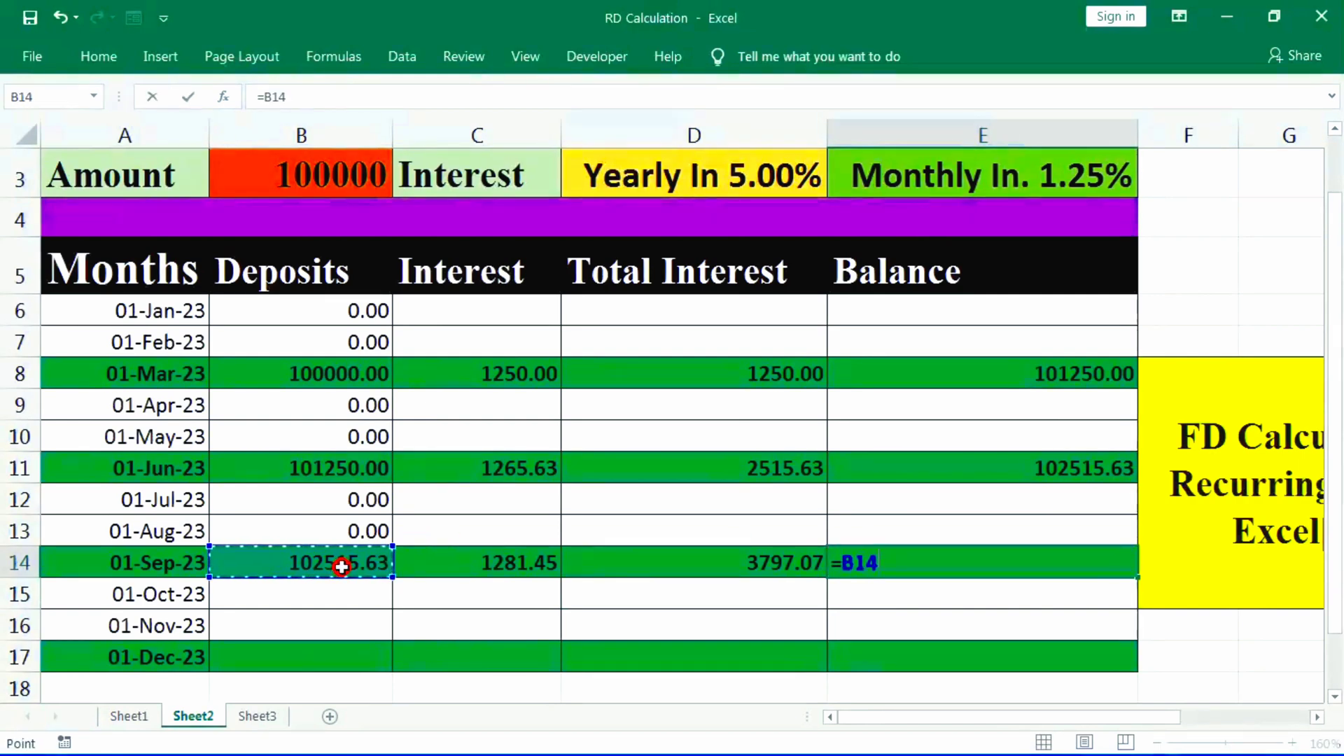
text(+)
click(462, 566)
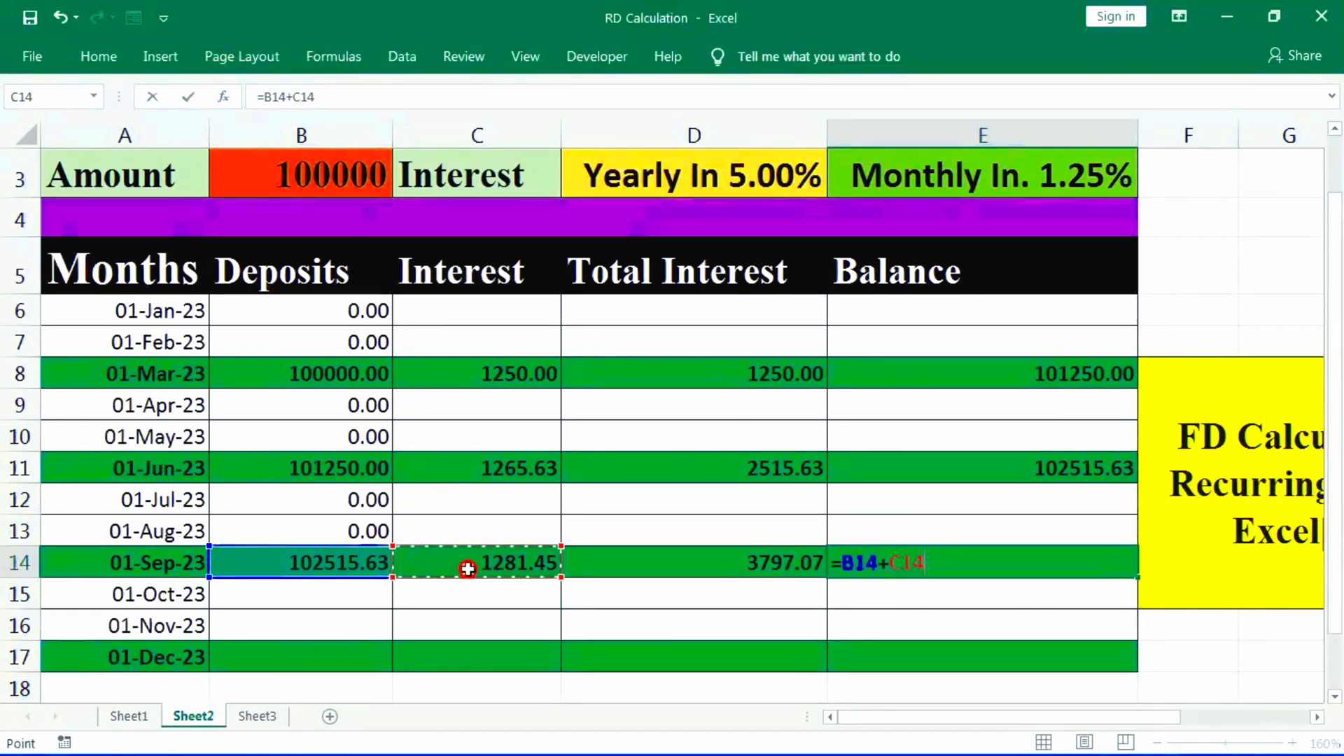
key(Return)
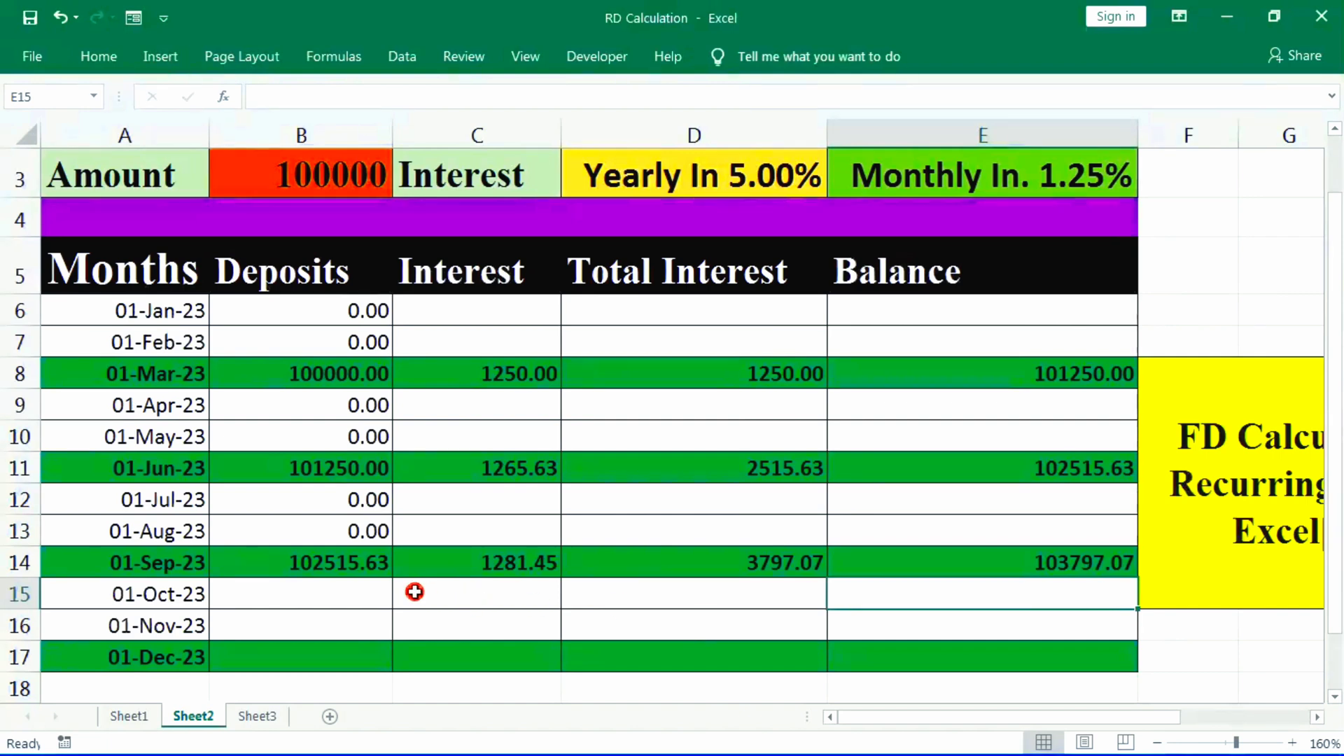
- Enter 00 as the October and November deposits in B15 and B16
click(367, 595)
text(000)
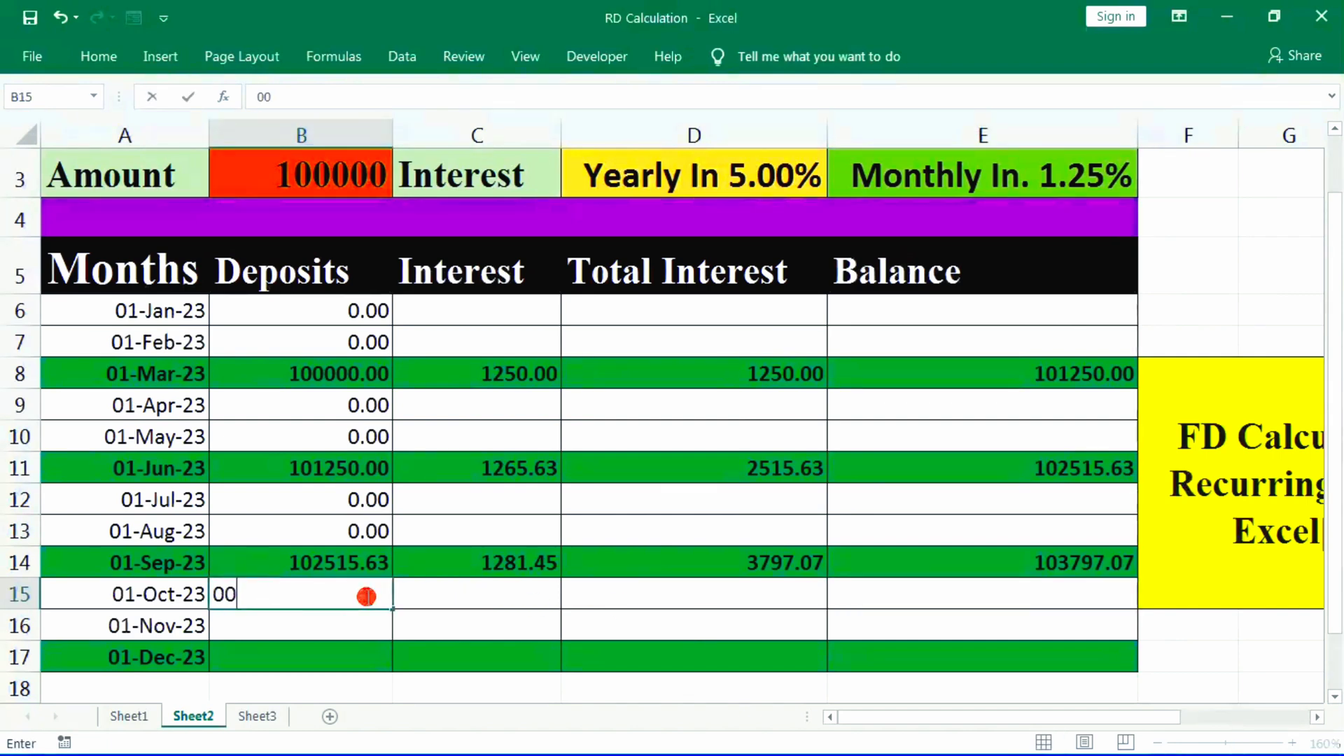
key(Return)
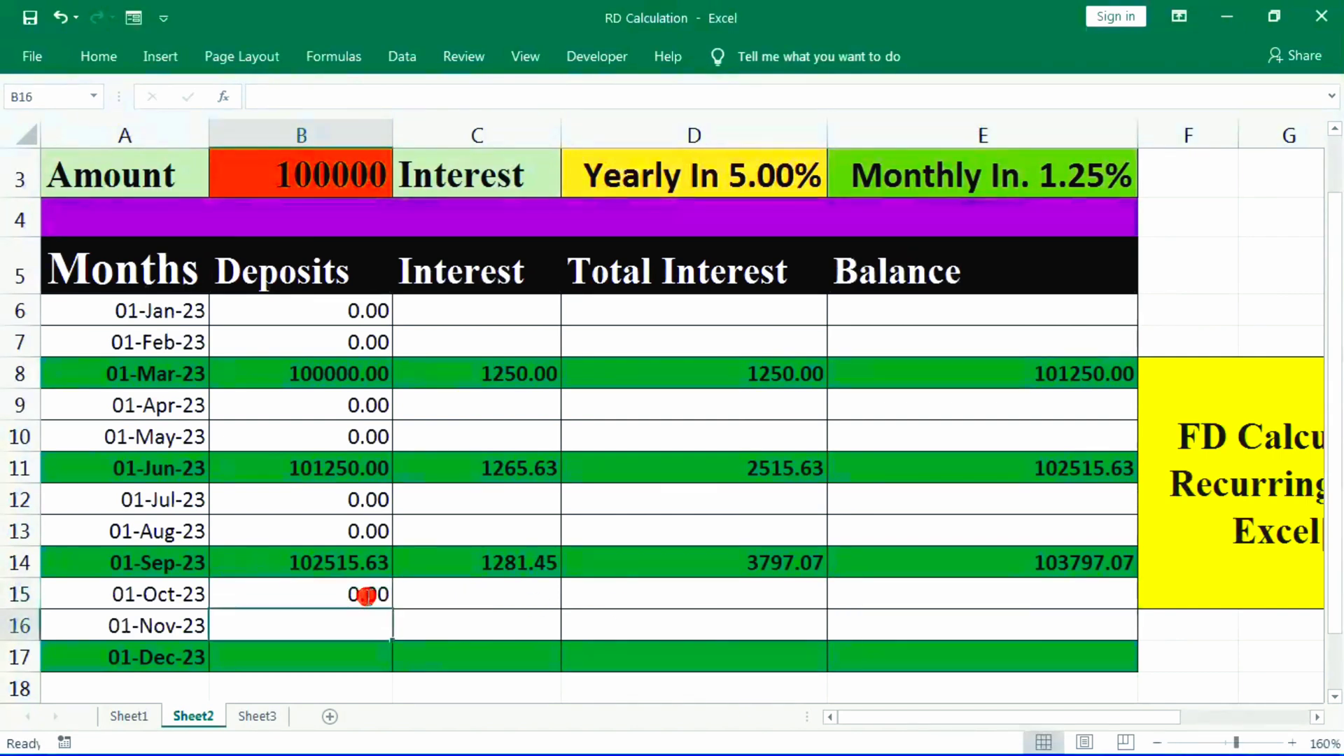
text(00)
key(Return)
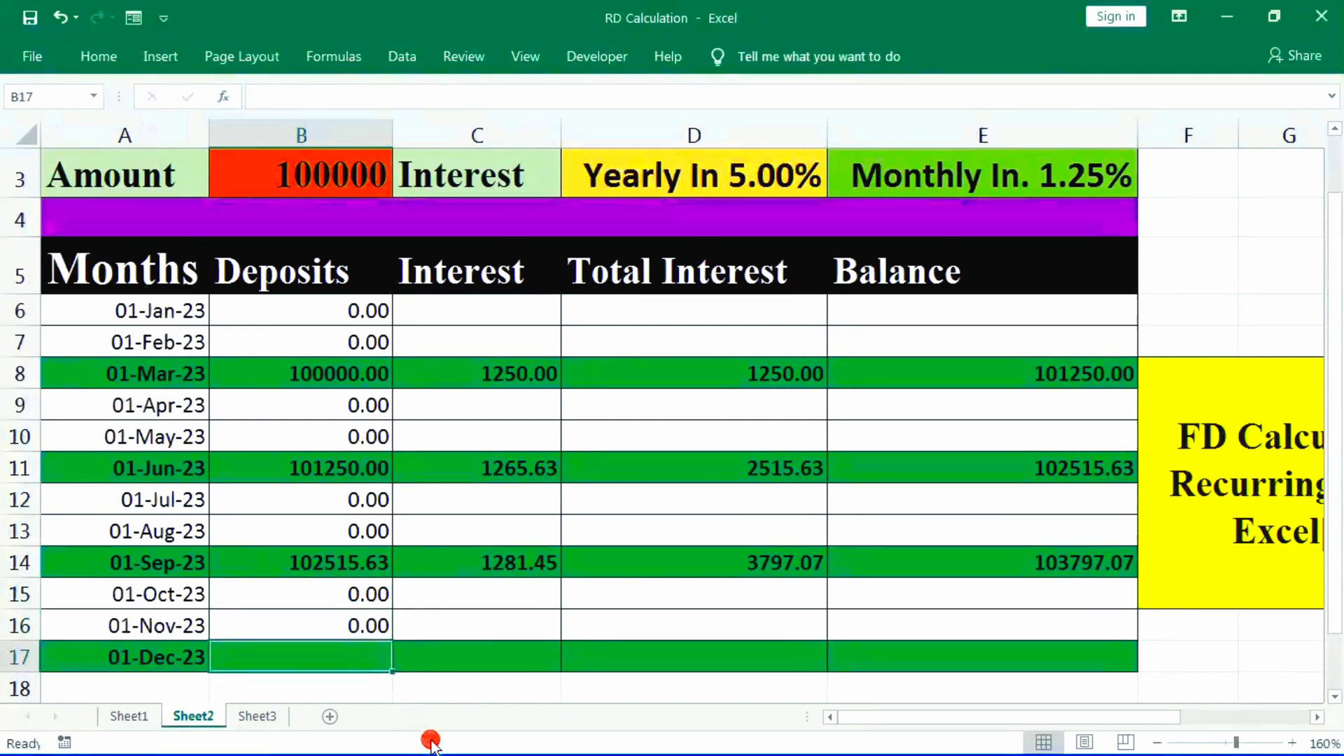
- Carry the September balance into the December deposit in B17 with the formula =E14
text(=)
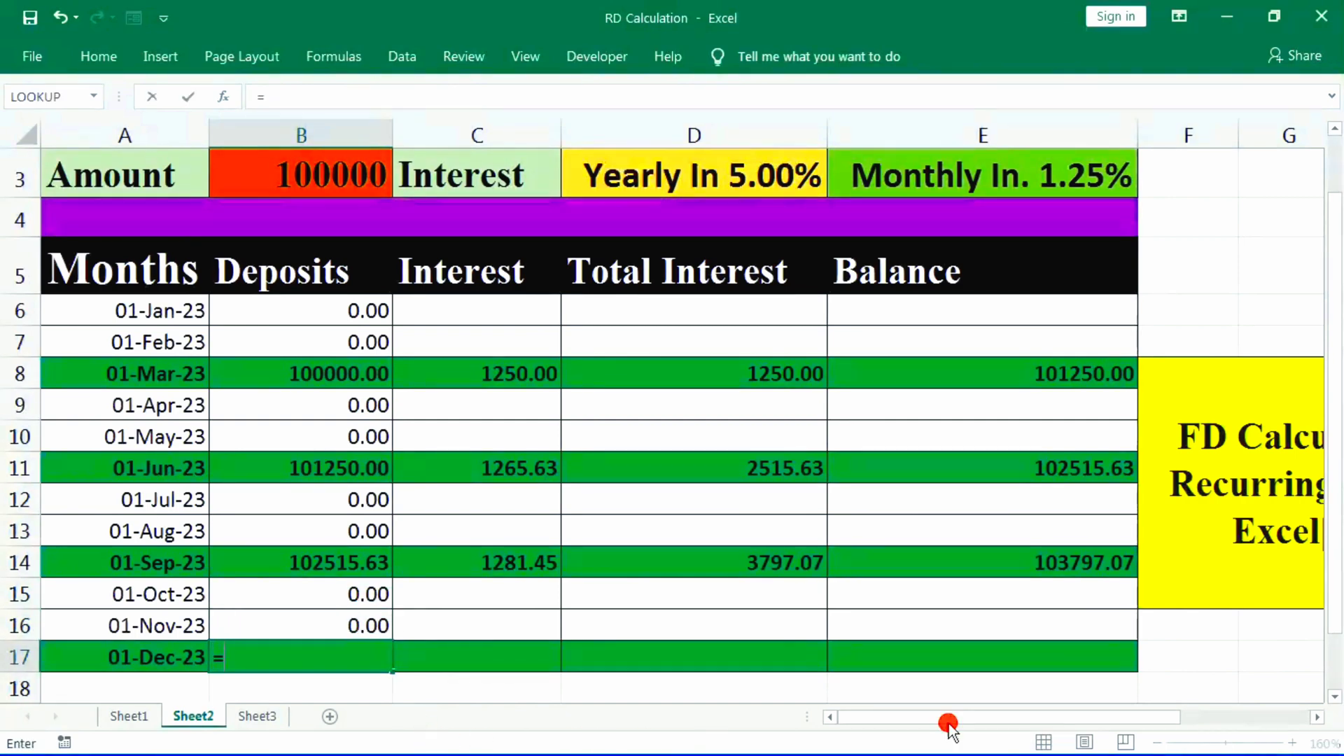
click(1105, 562)
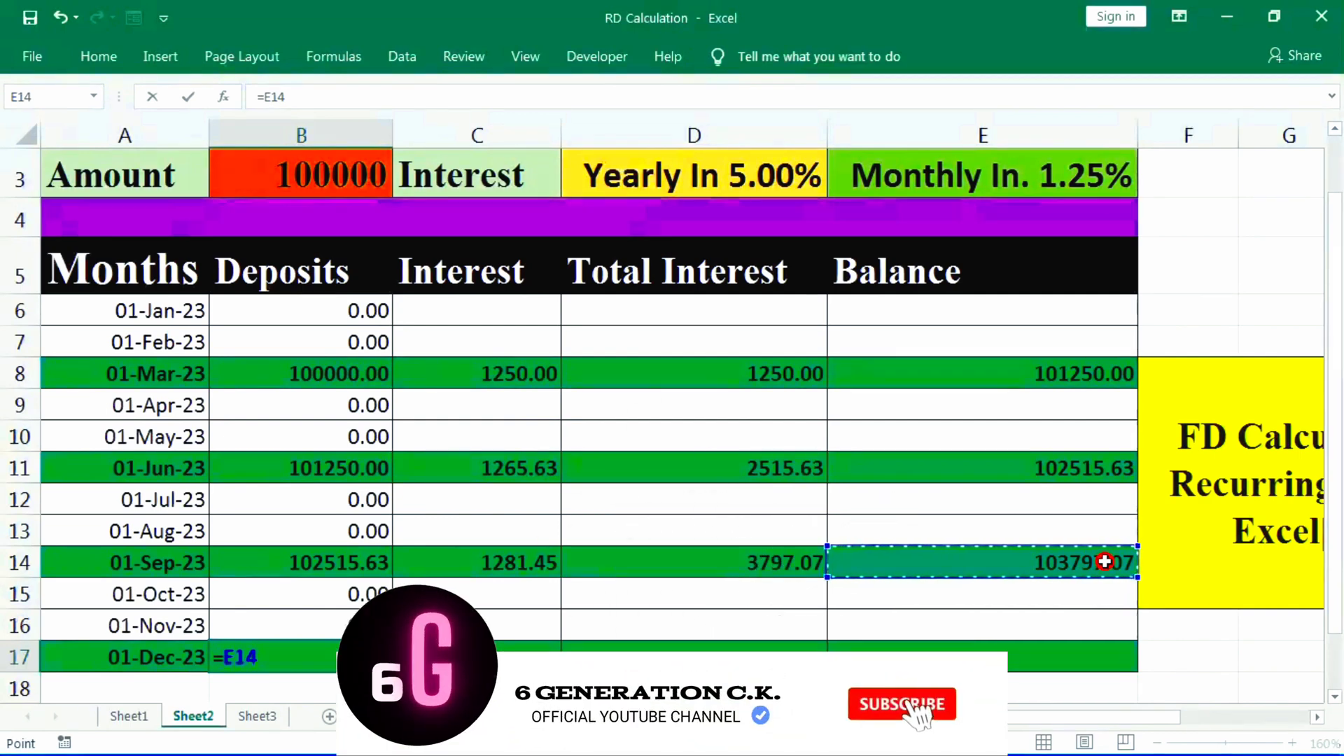
key(Return)
- Calculate the December interest in C17 with the formula =SUM(B17*E3)
click(501, 645)
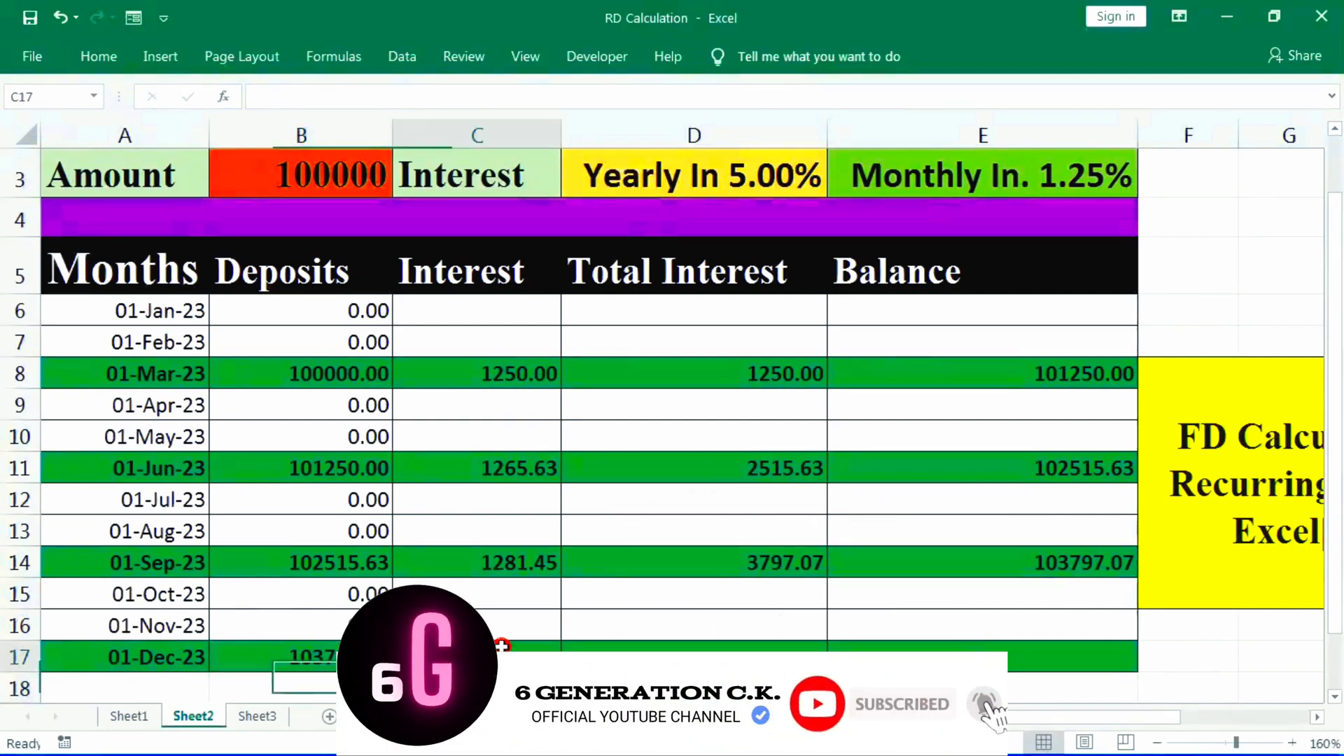
text(=)
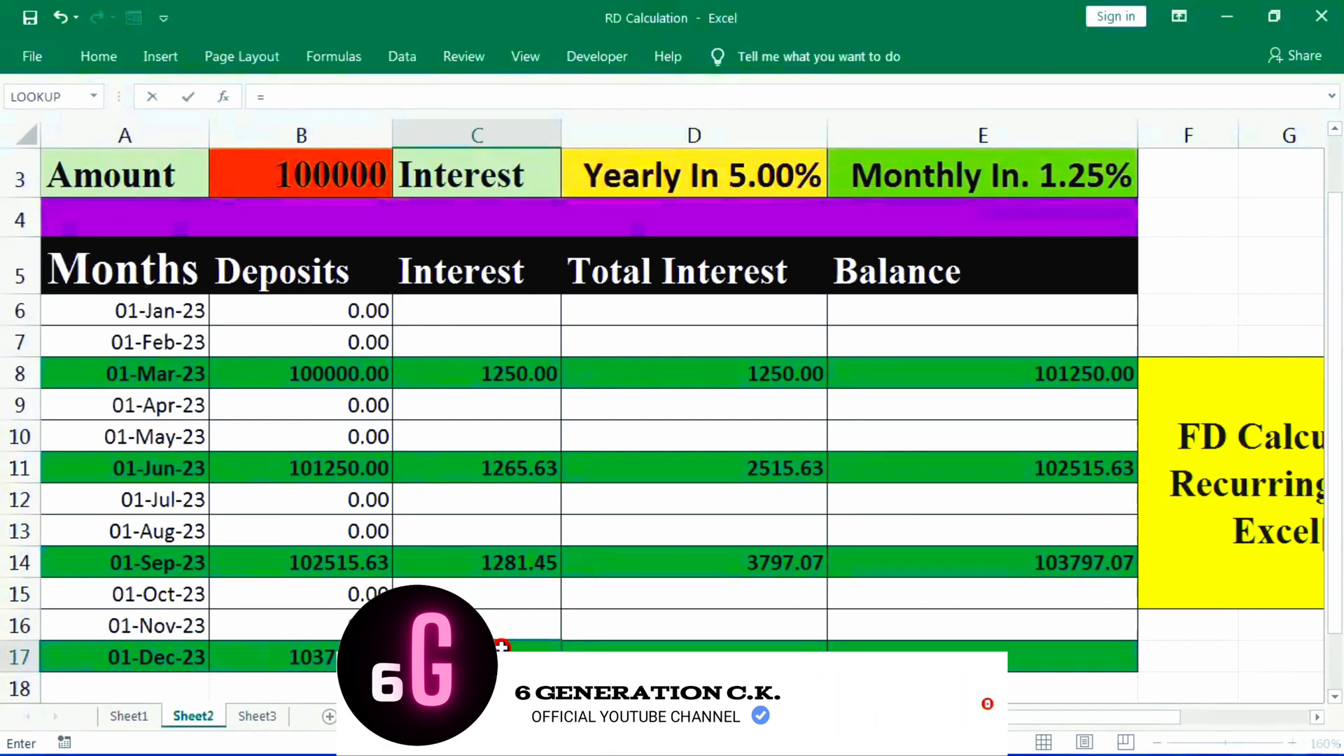
text(sum)
key(Tab)
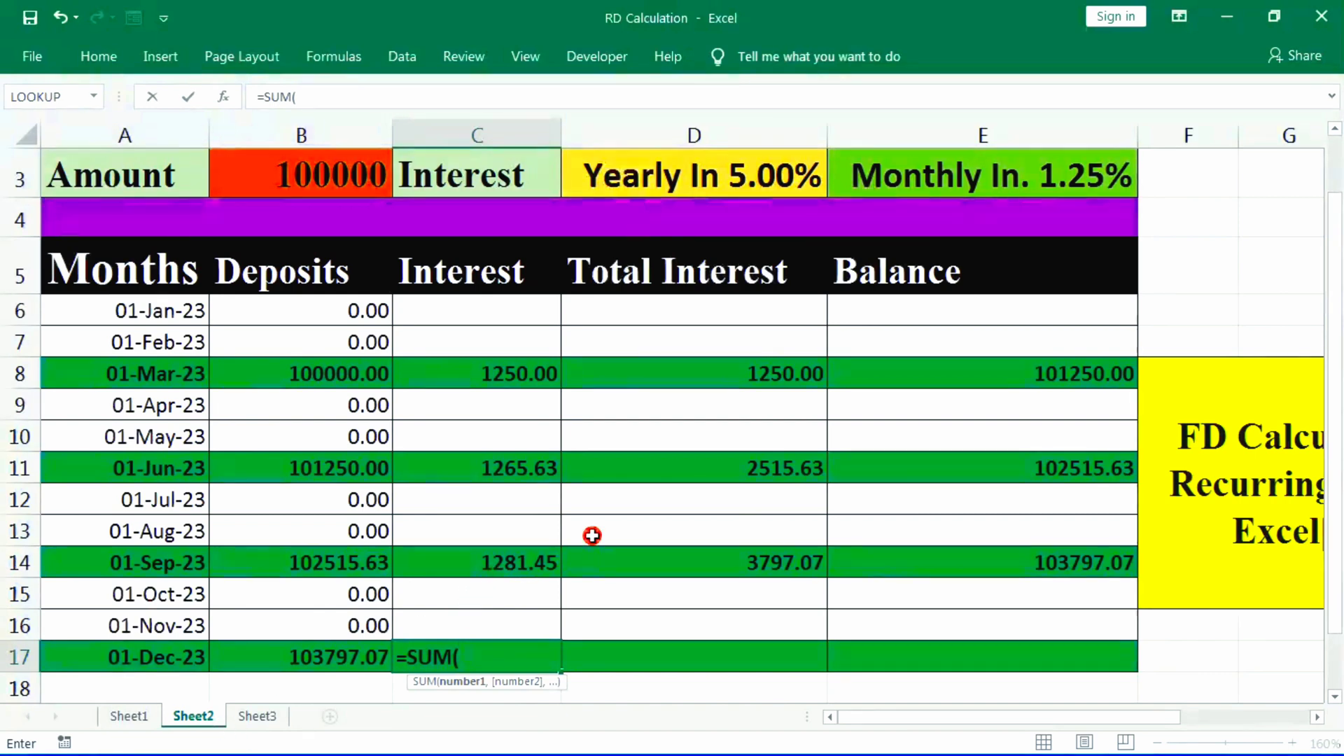
click(325, 657)
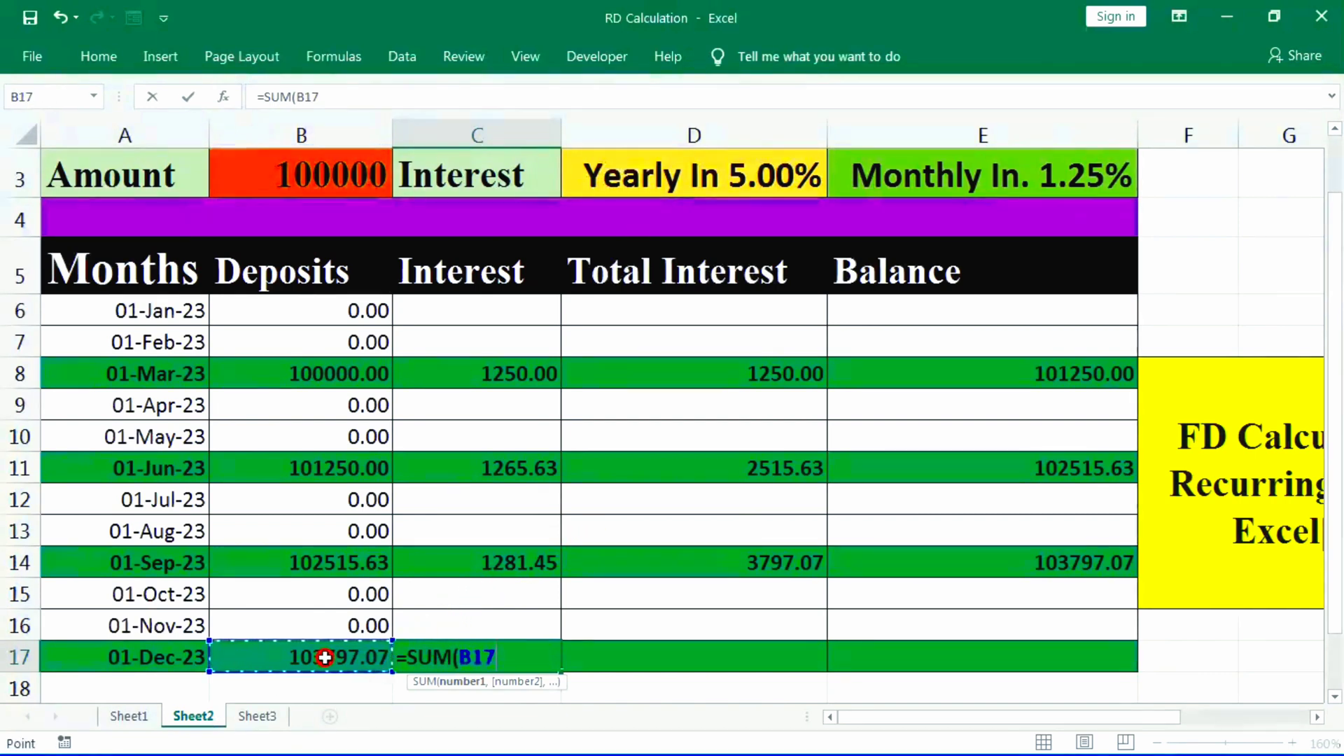
text(*)
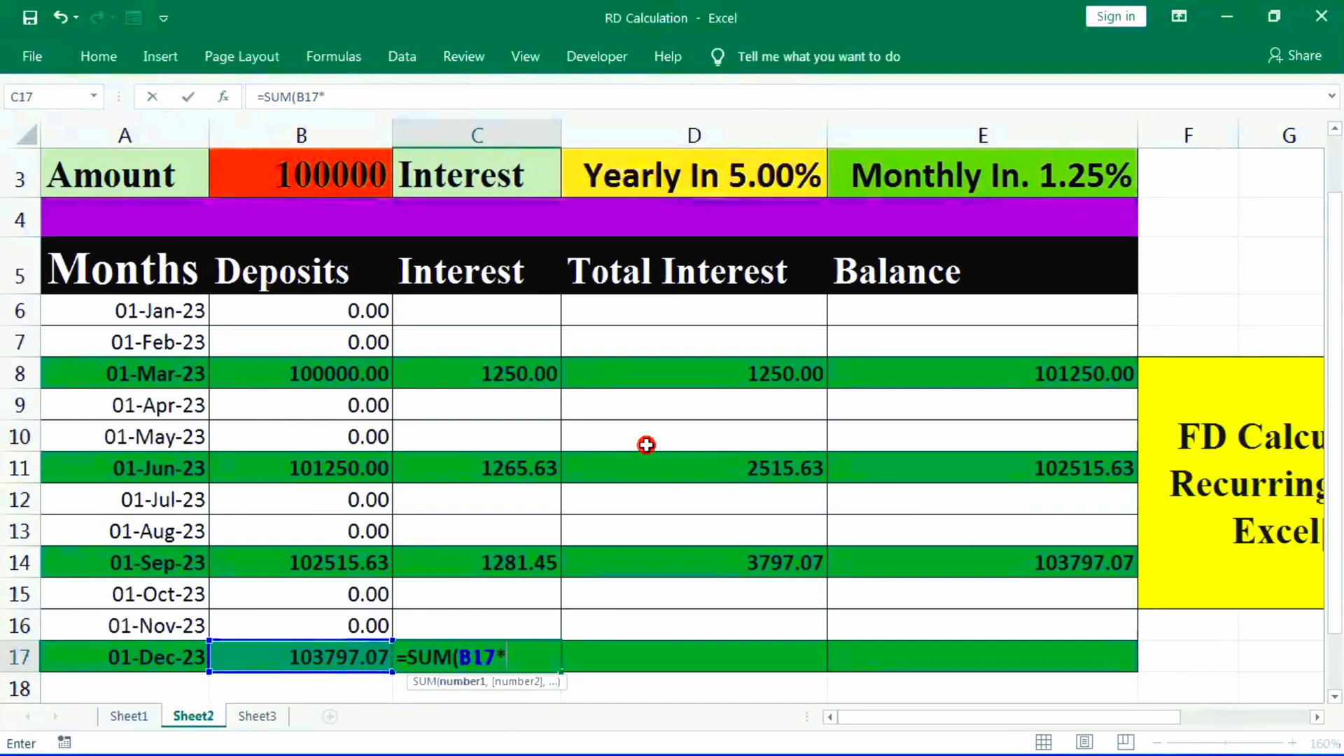
click(1023, 192)
key(Return)
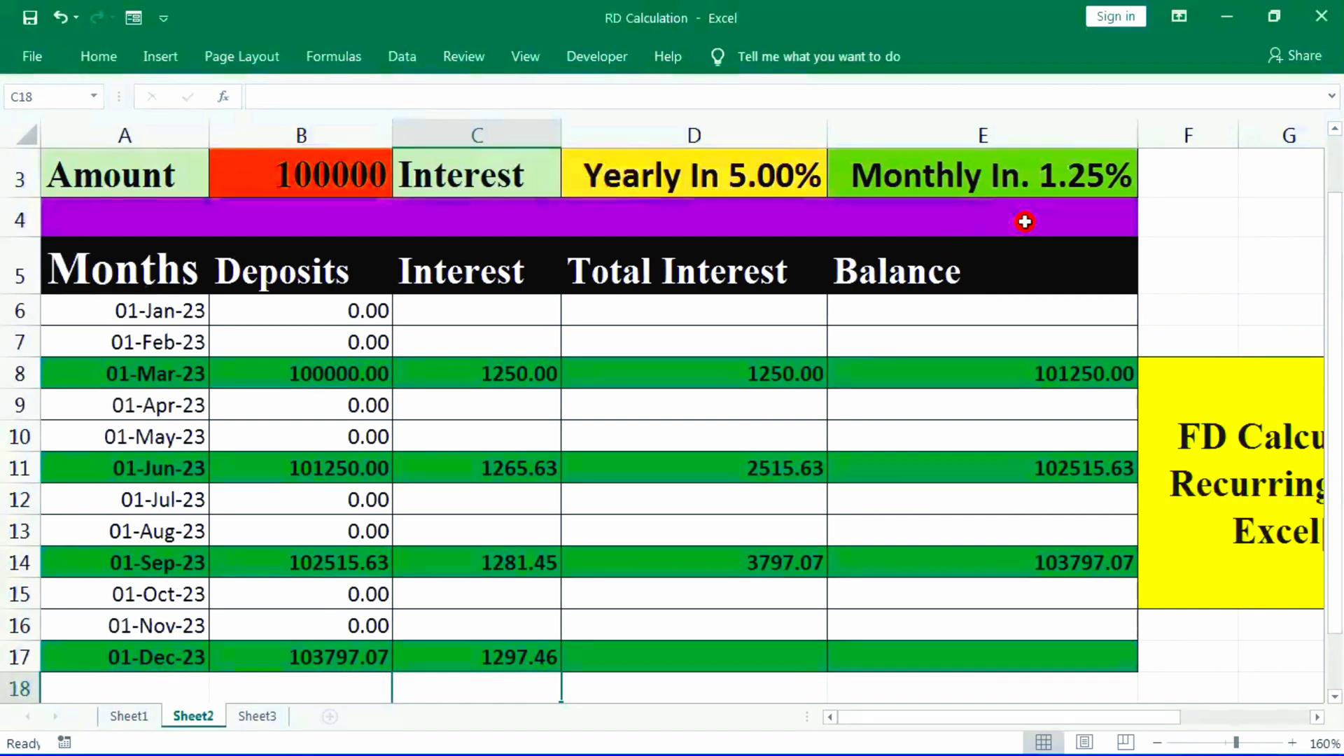
- Calculate the December total interest in D17 with the formula =SUM(D14+C17)
click(797, 649)
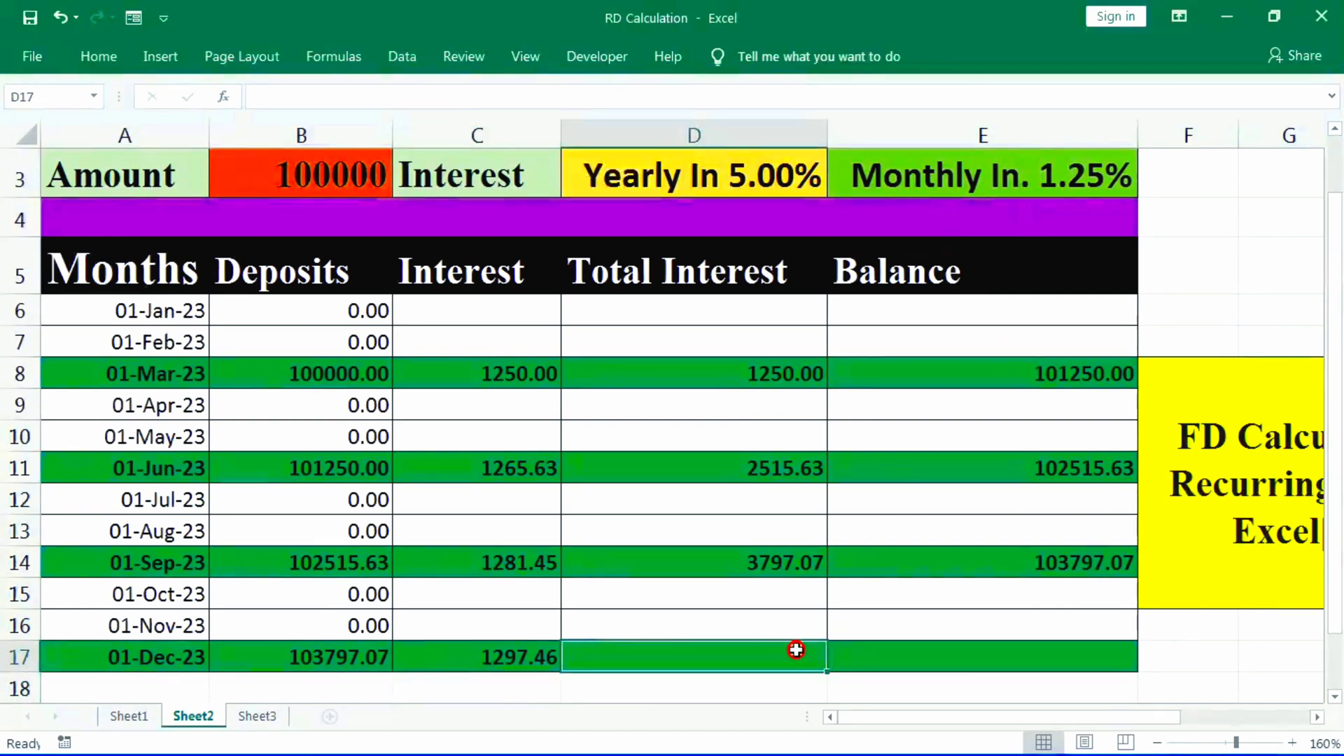
text(=)
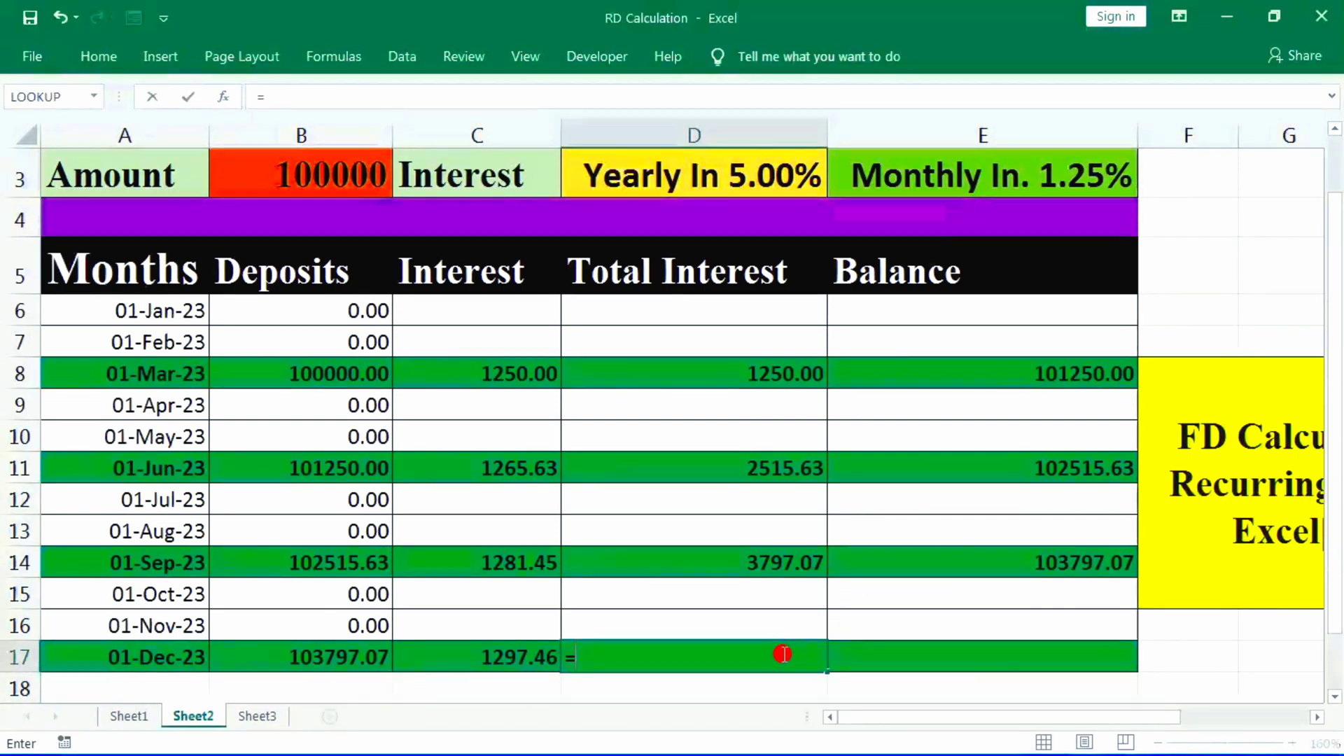
text(sum)
key(Tab)
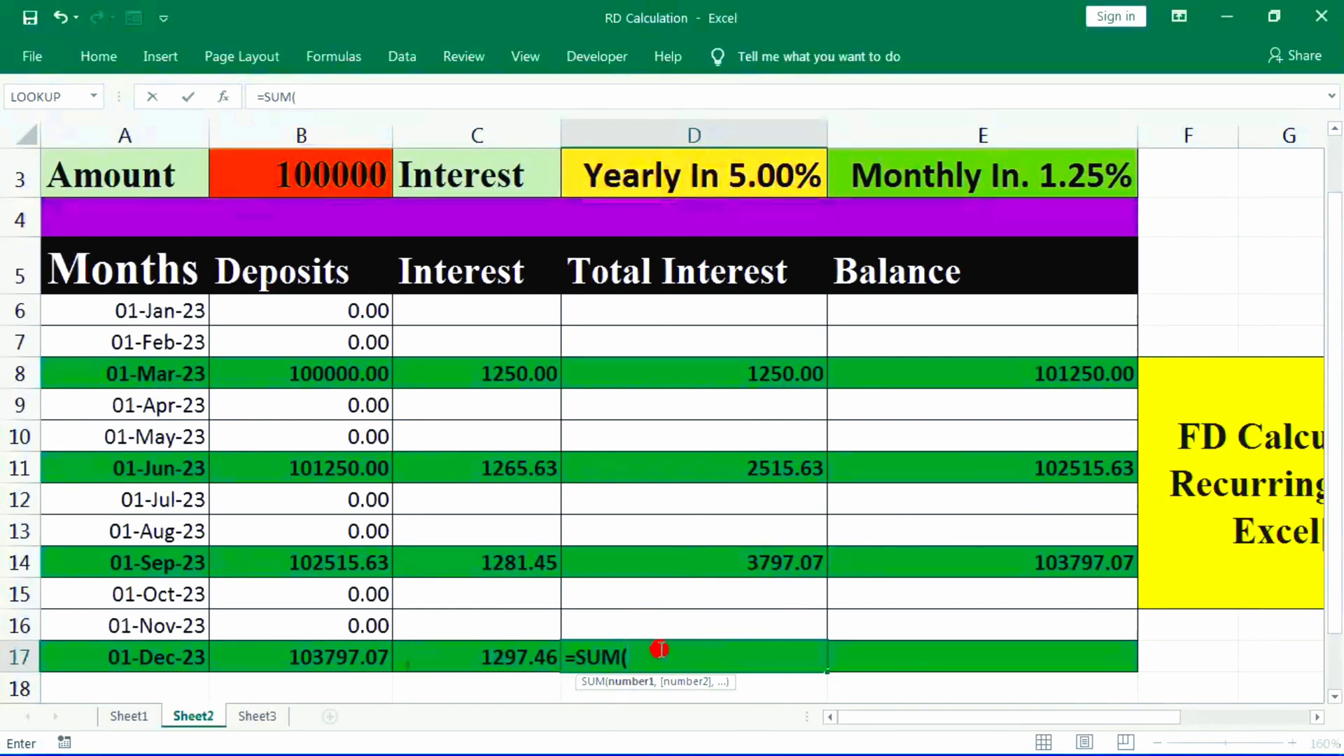
click(754, 567)
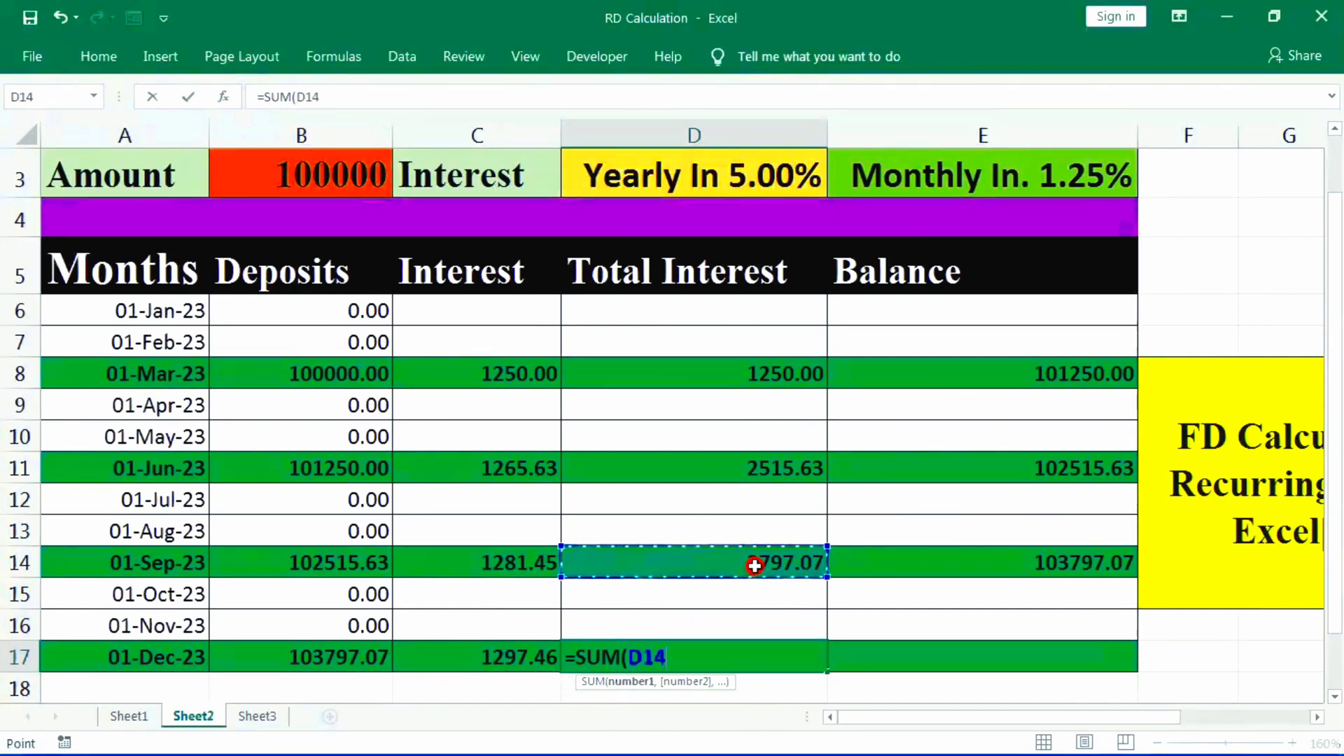
text(+)
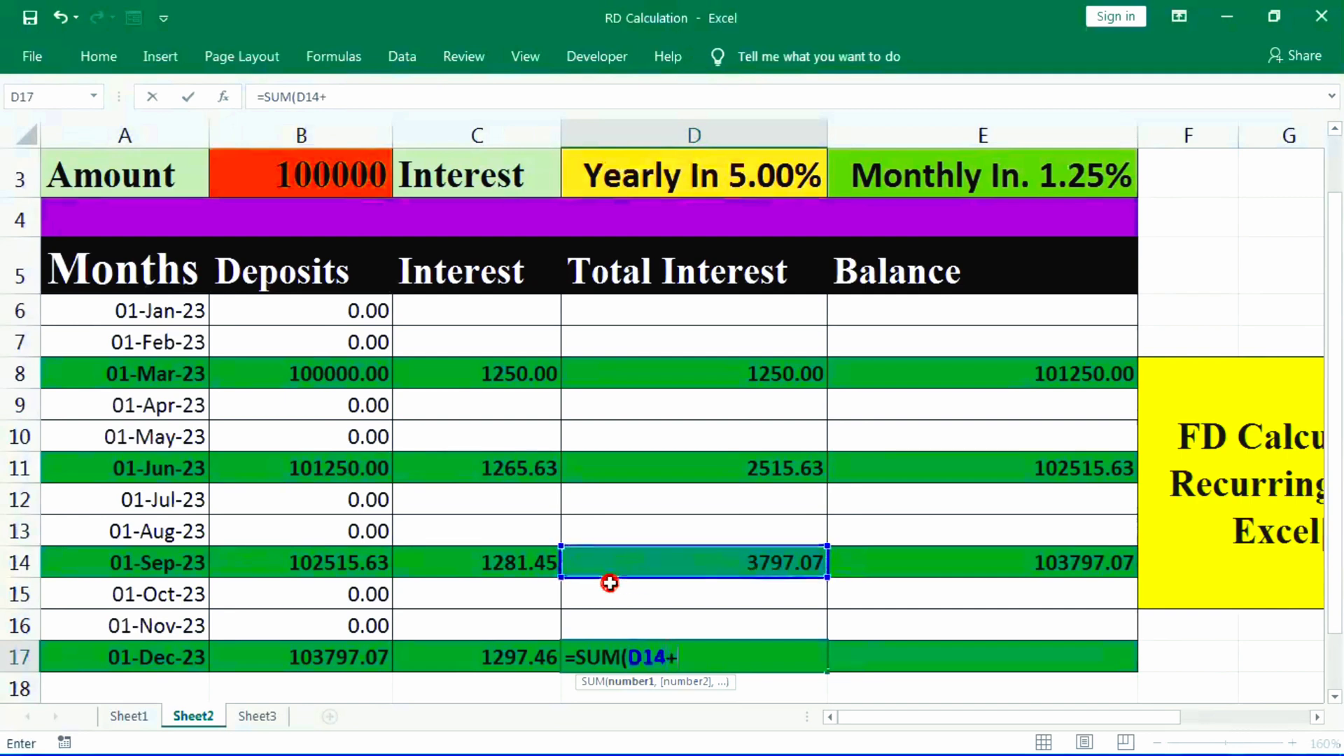
click(516, 656)
key(Return)
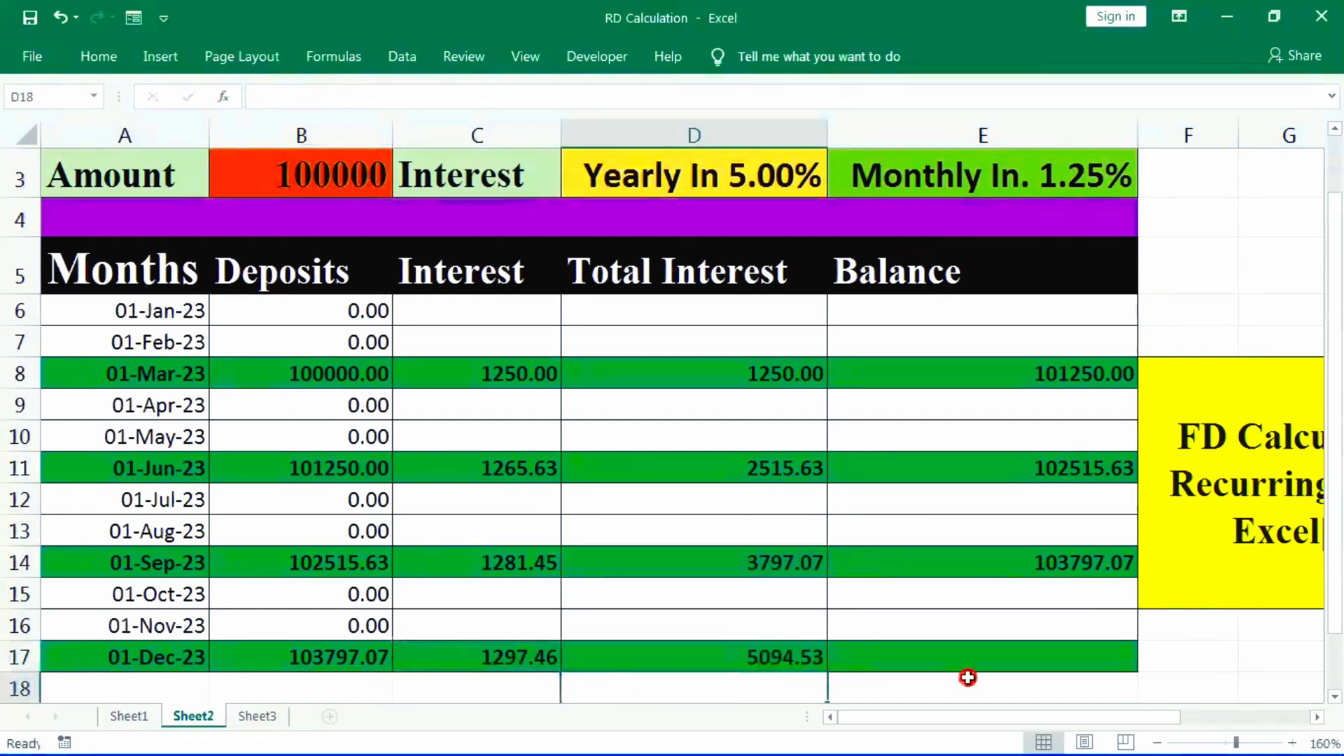
click(1048, 660)
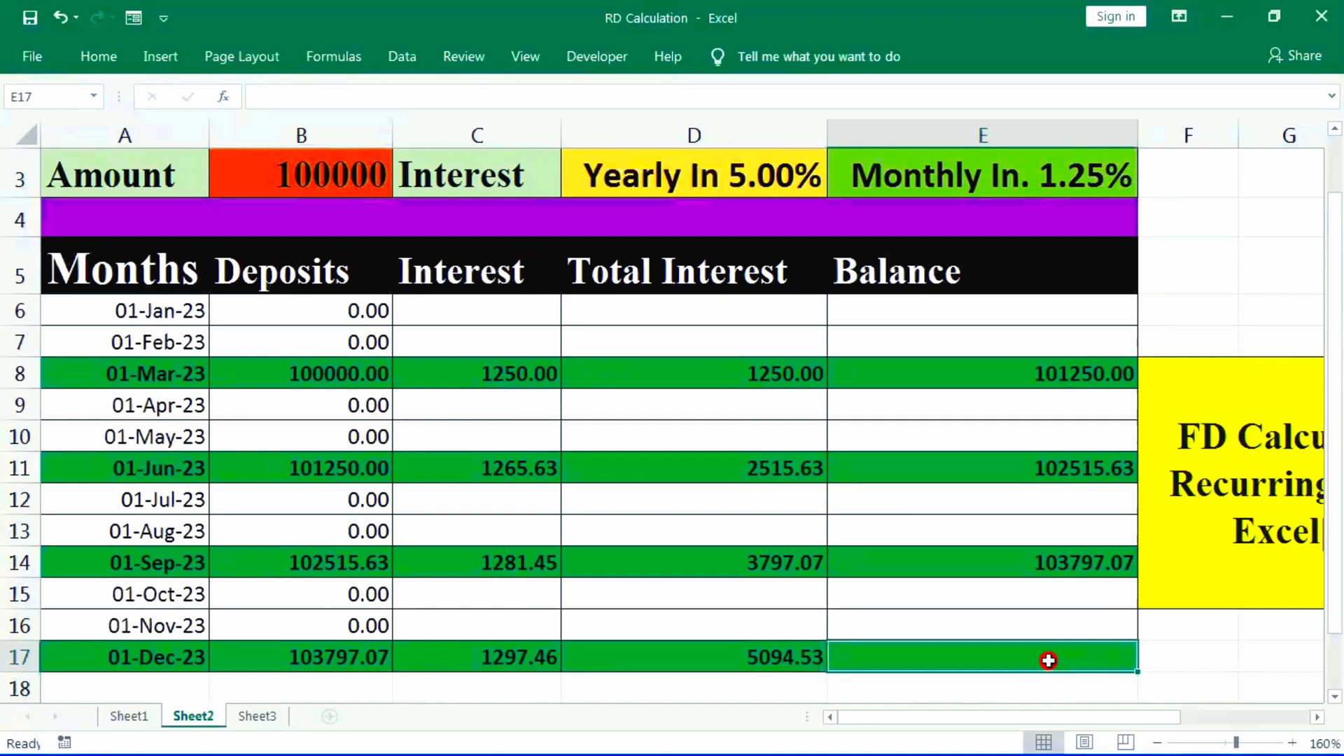
text(sum)
key(Tab)
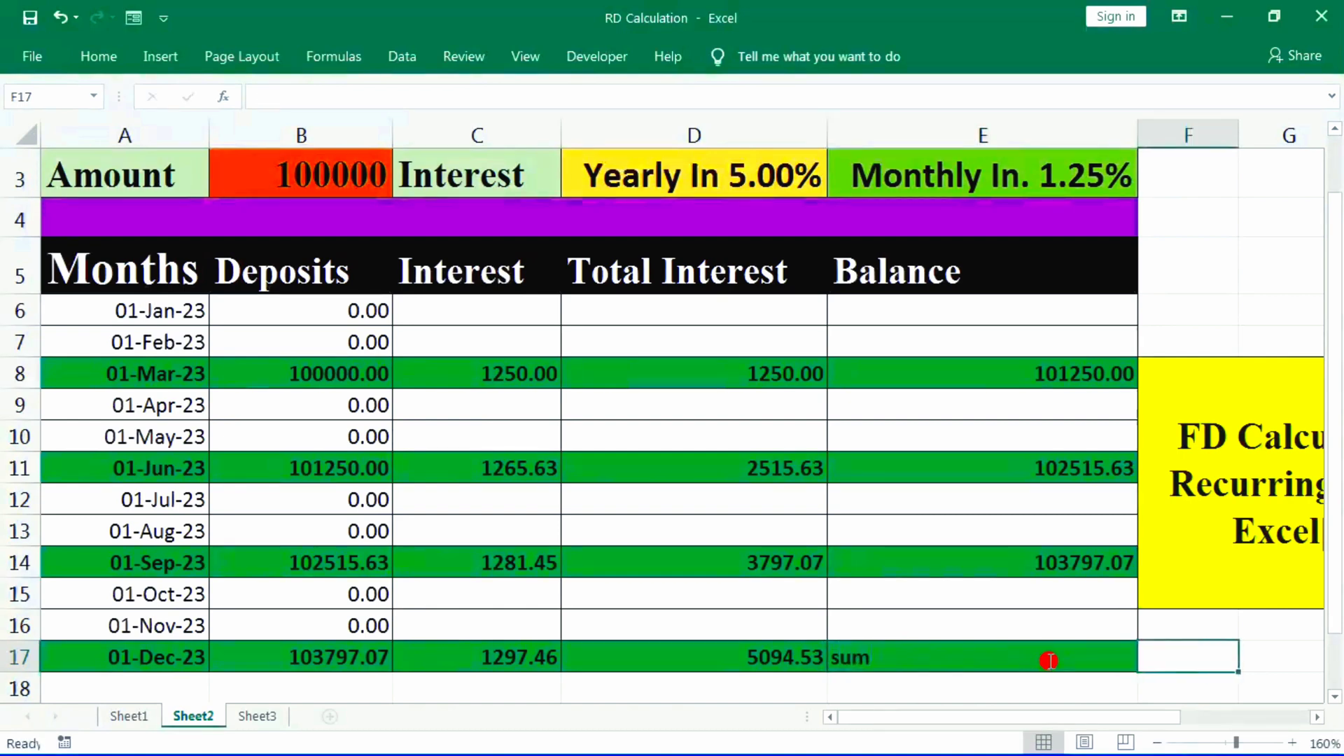
key(Left)
key(Left)
key(Right)
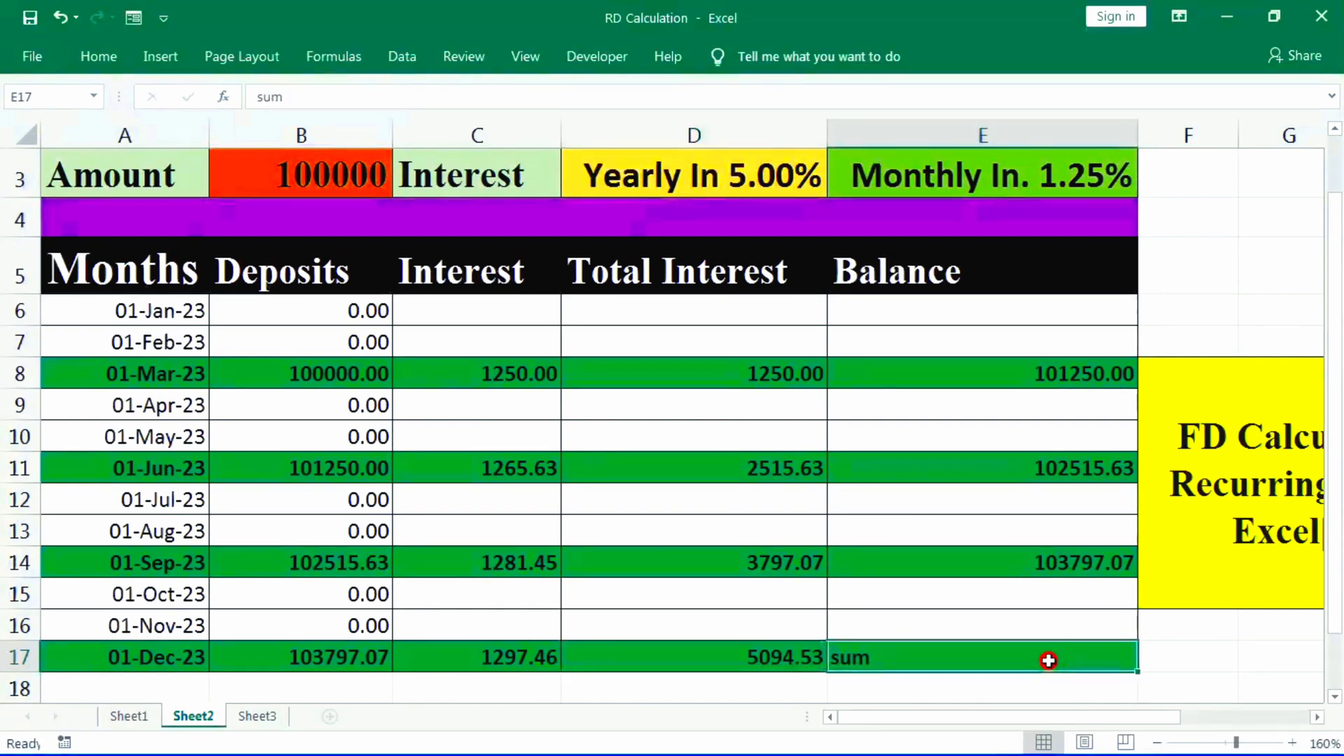
- Calculate the December balance in E17 with the formula =SUM(B17+C17)
text(=dumq)
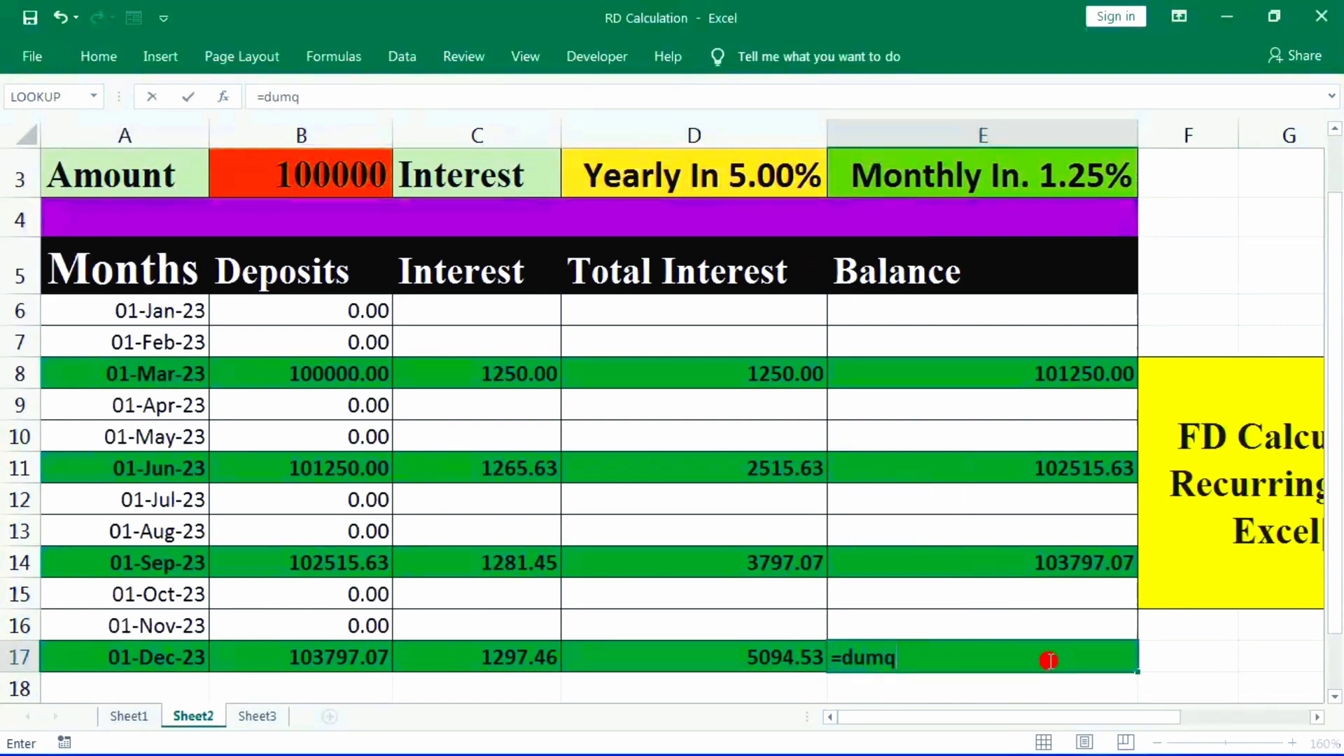
key(BackSpace)
key(BackSpace)
key(BackSpace)
key(BackSpace)
text(dumq)
key(BackSpace)
key(BackSpace)
key(BackSpace)
key(BackSpace)
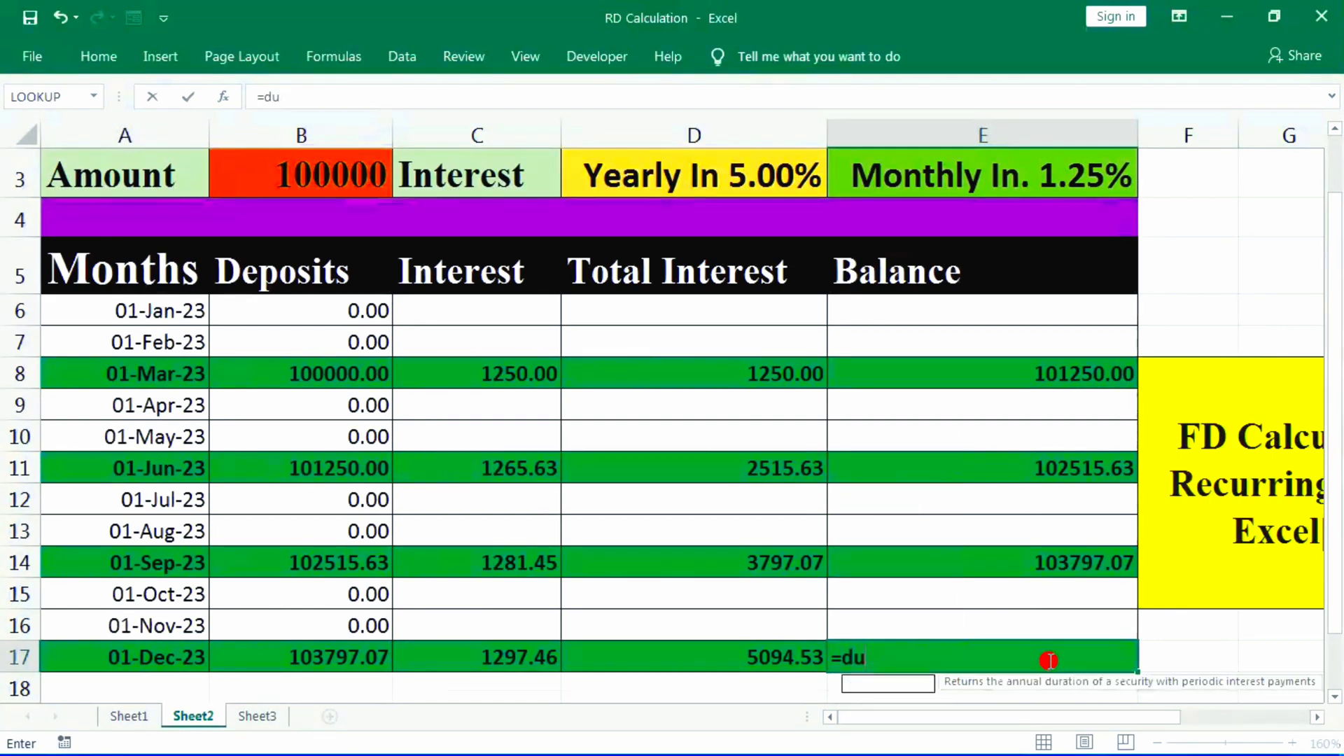
text(sum)
key(Tab)
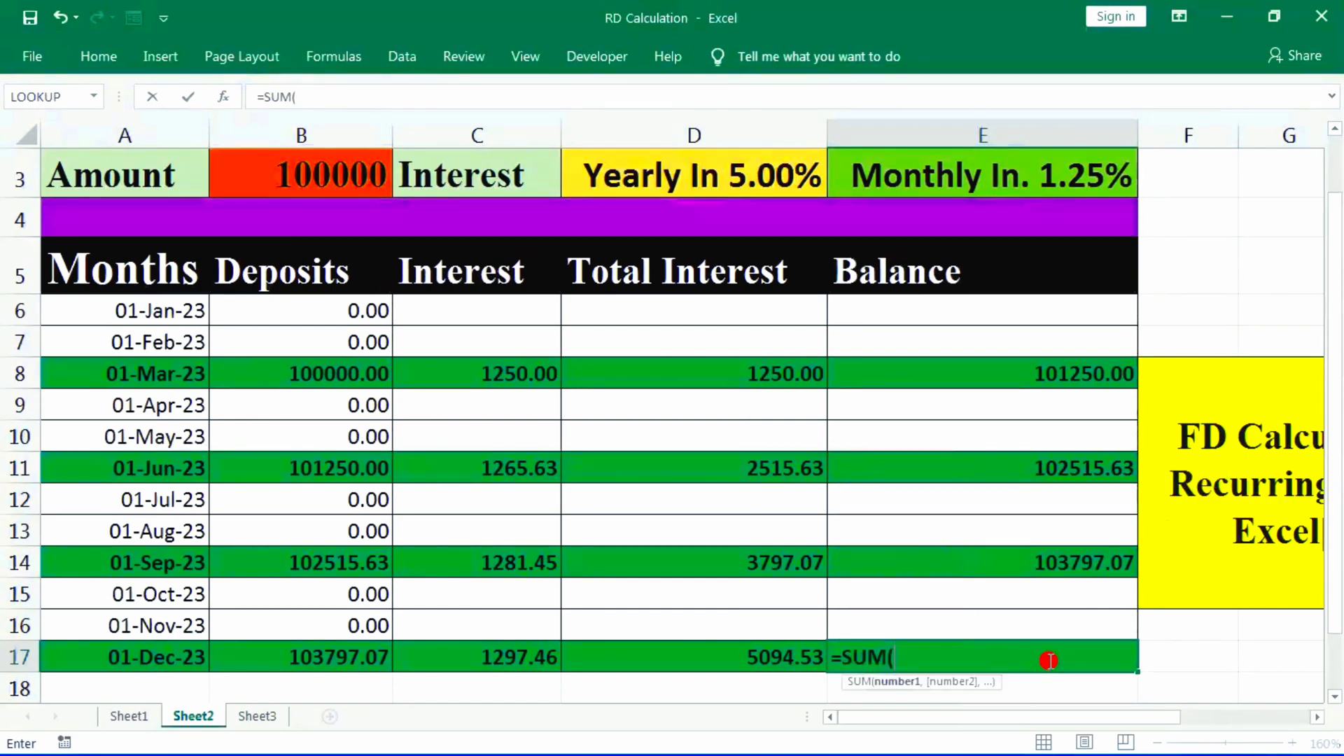
click(333, 660)
text(+)
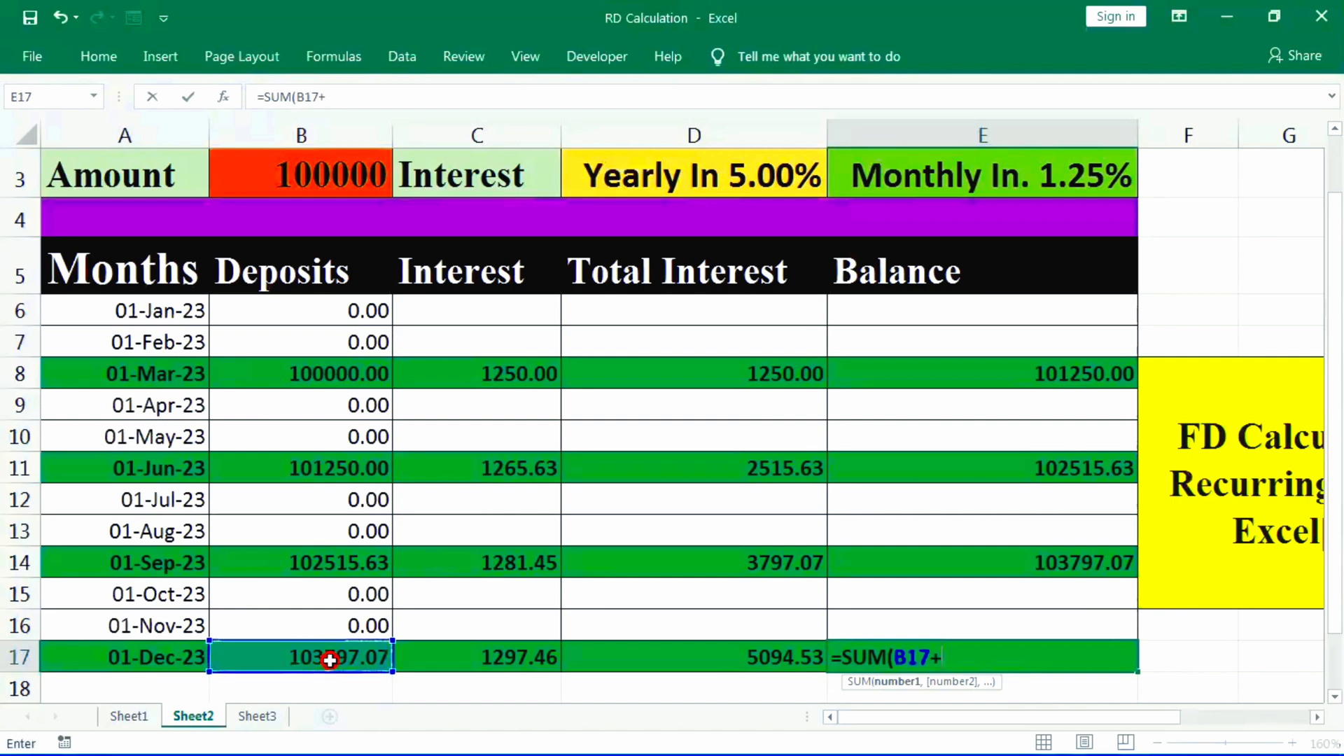
click(498, 662)
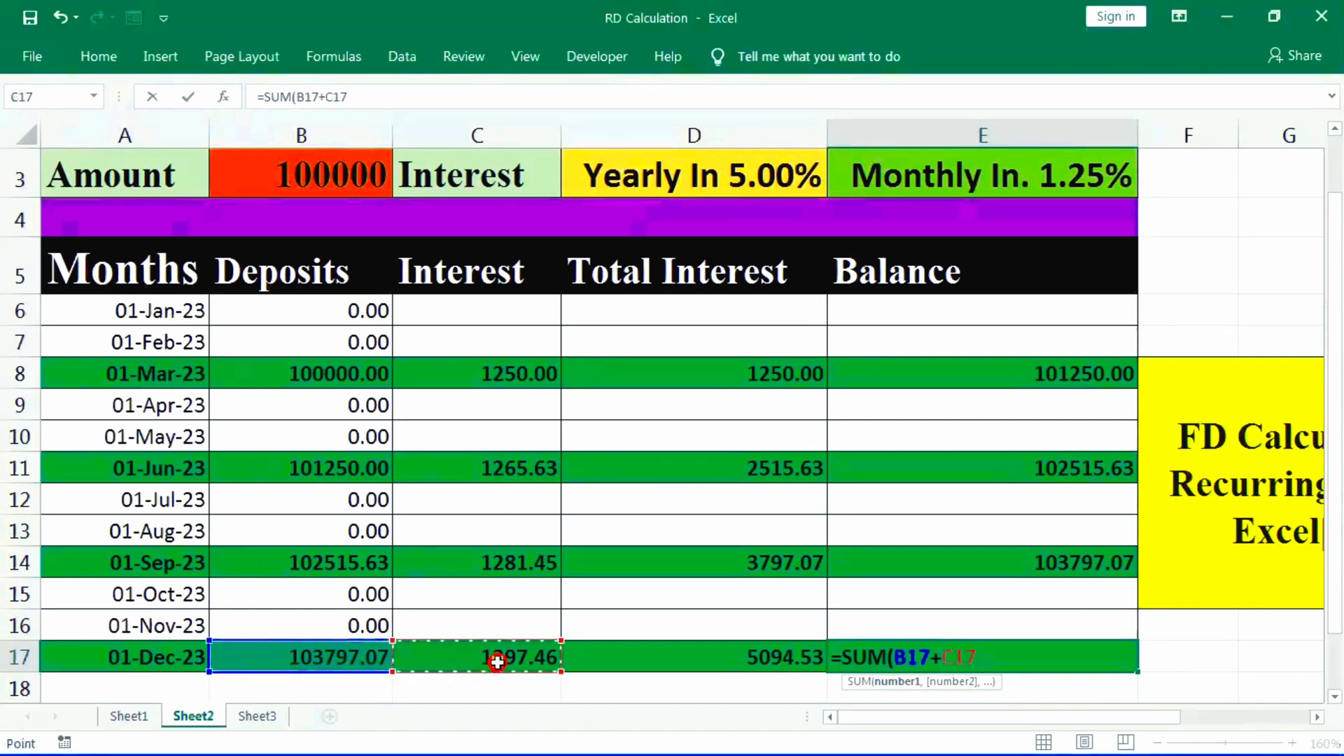
text())
key(Return)
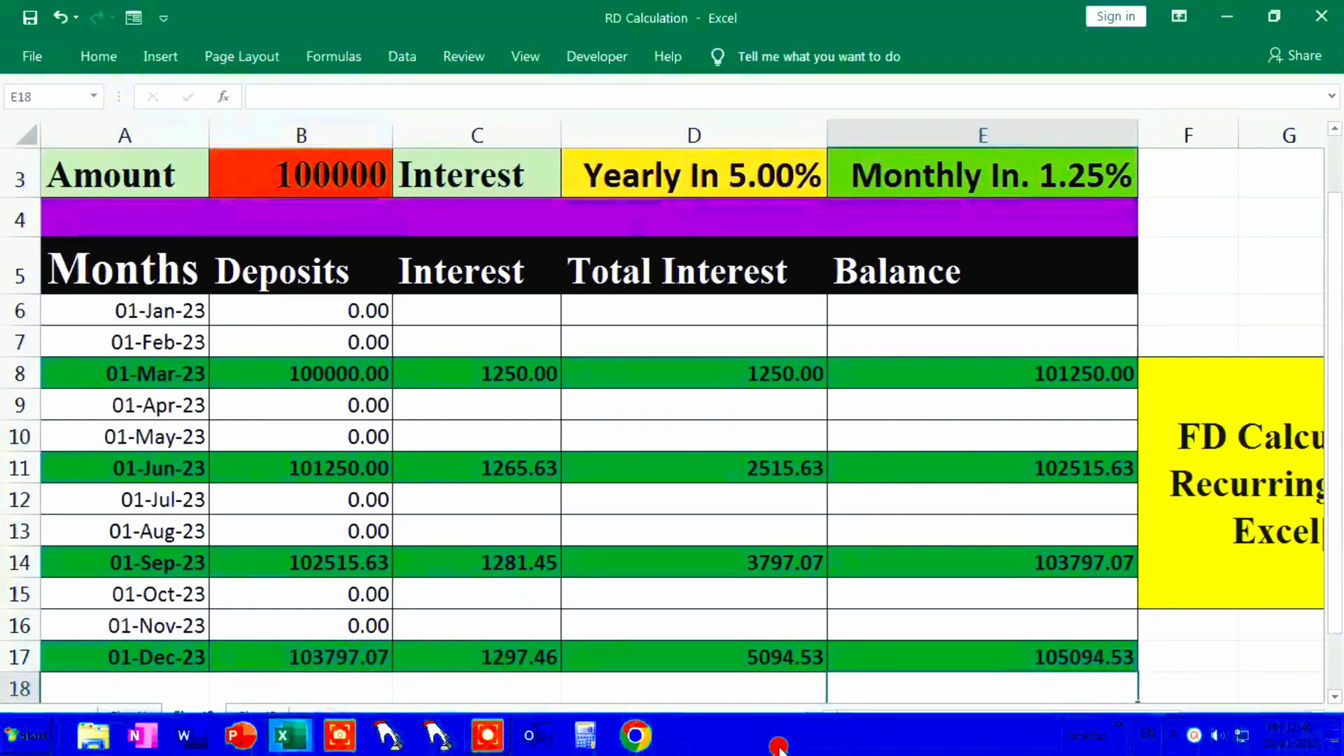
- Review the March row's deposit, interest, total interest and balance formulas in B8 to E8
click(1006, 395)
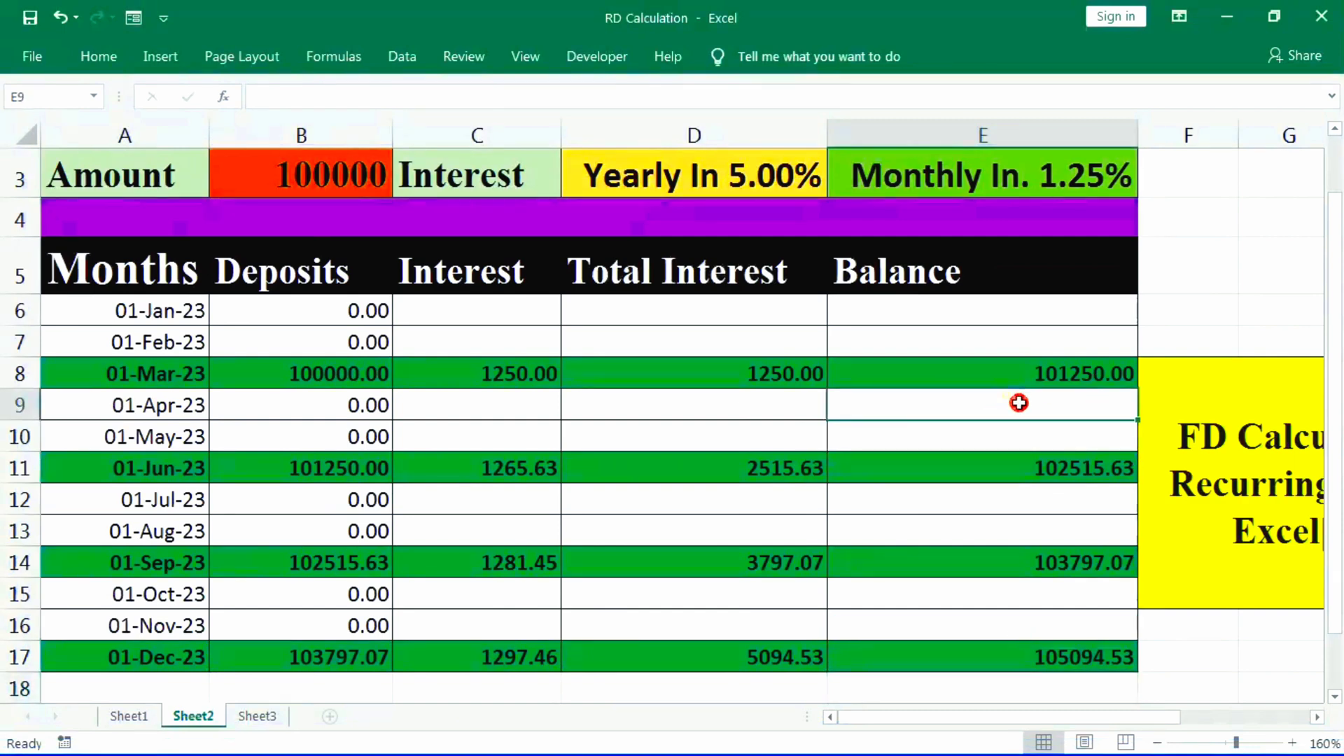
click(982, 373)
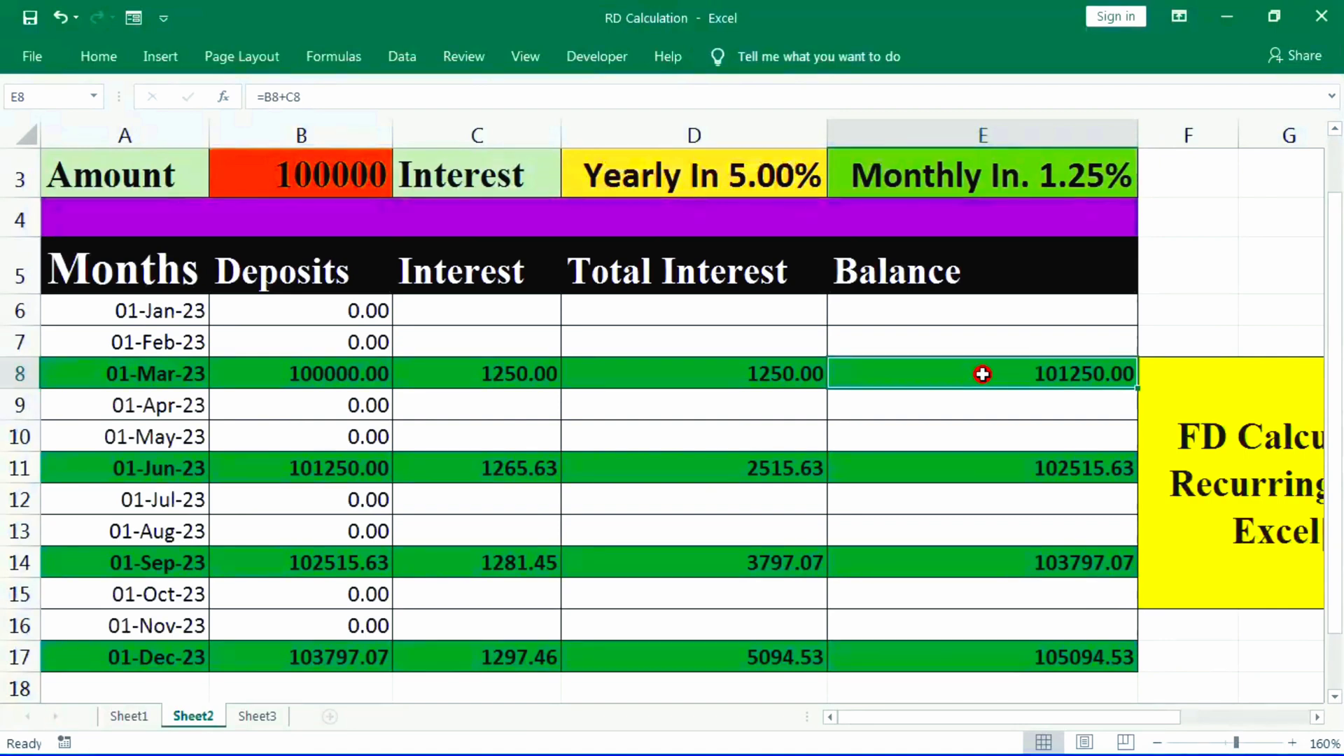
key(Left)
key(Left)
key(Left)
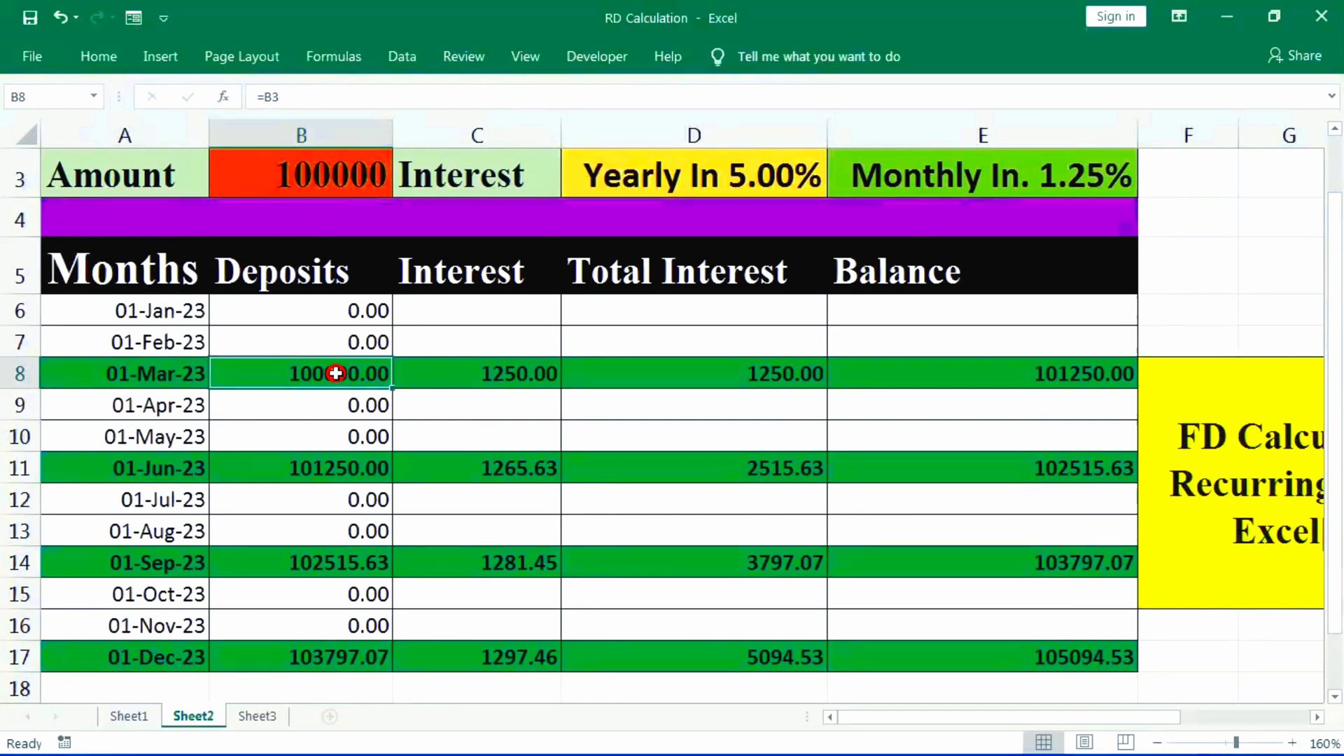
click(509, 386)
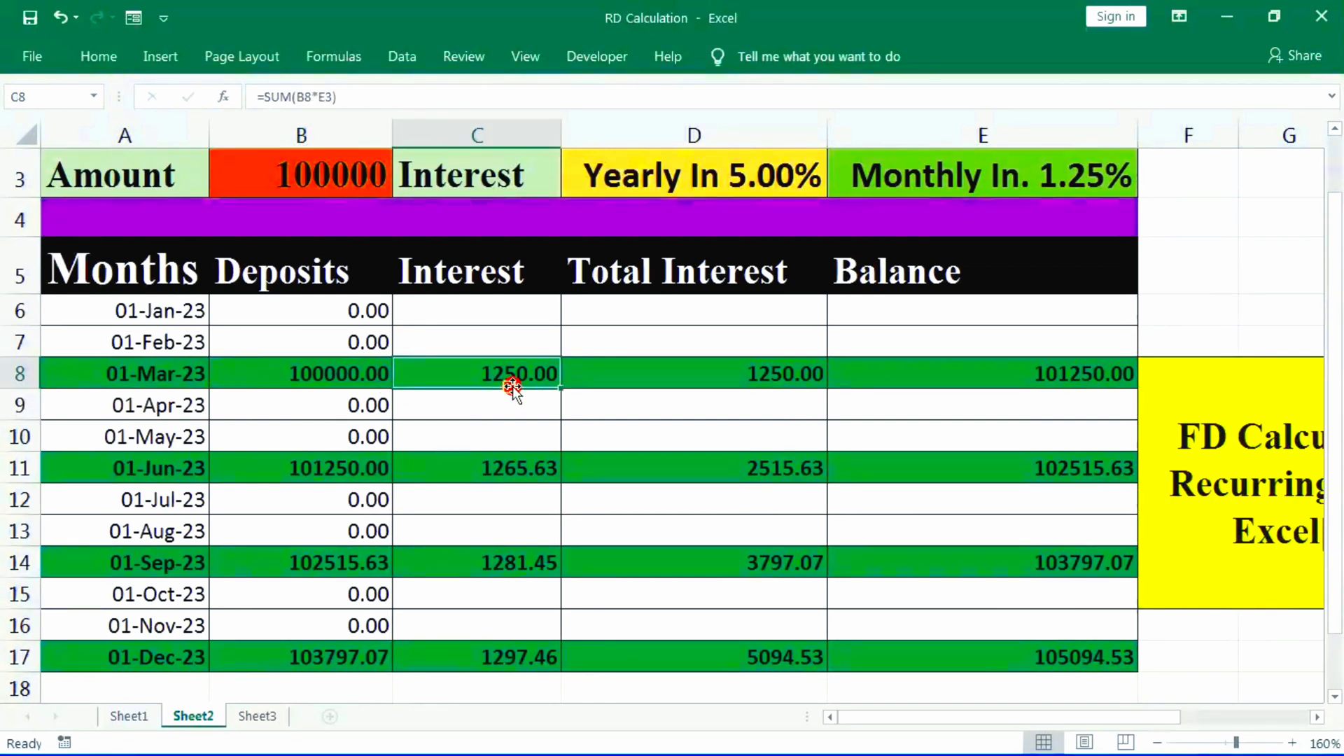
click(756, 369)
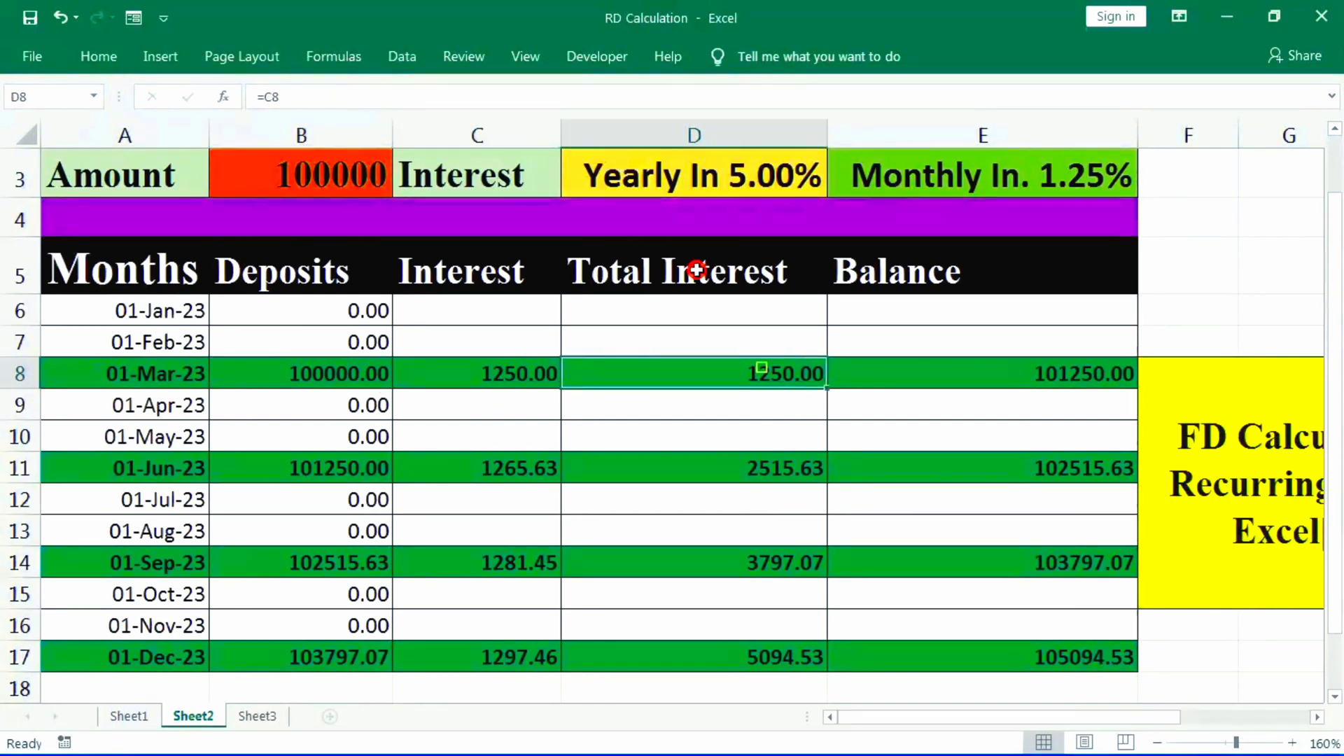
click(1016, 360)
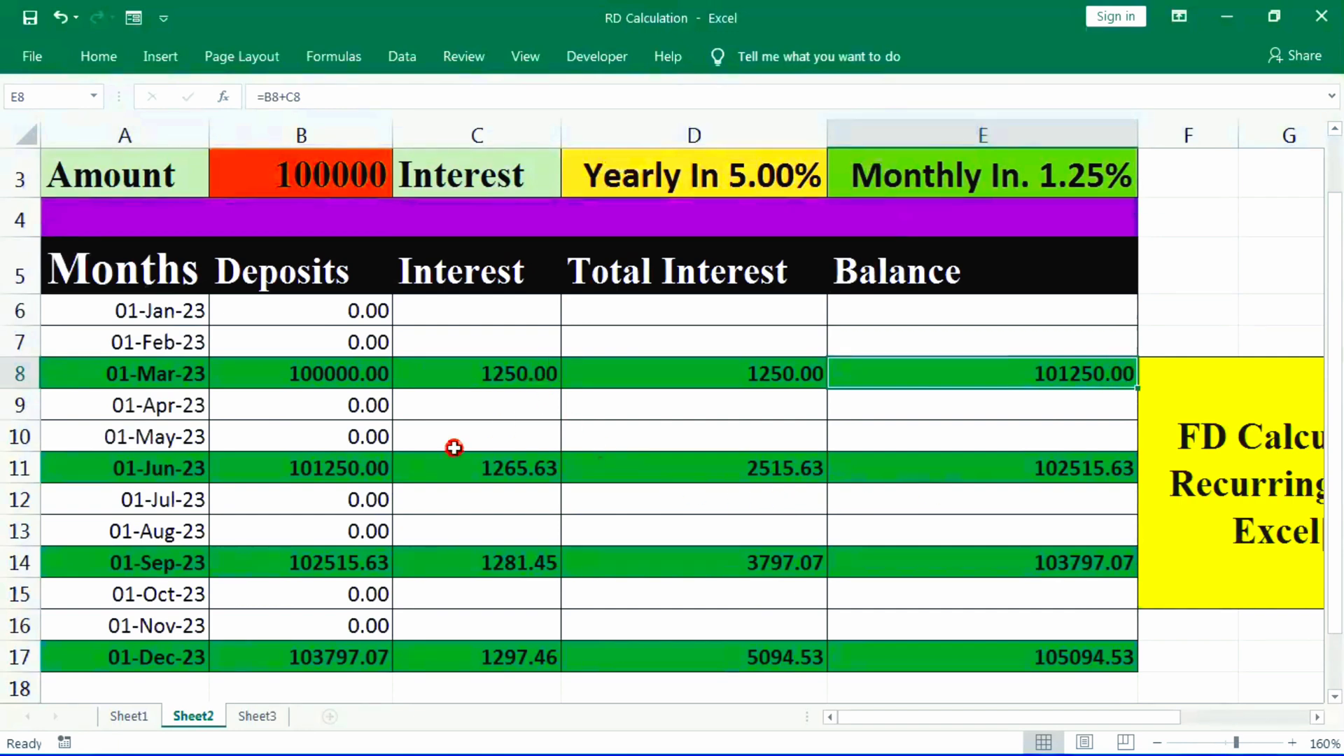
- Review the deposit, interest, total interest and balance formulas in the June and September rows
click(340, 467)
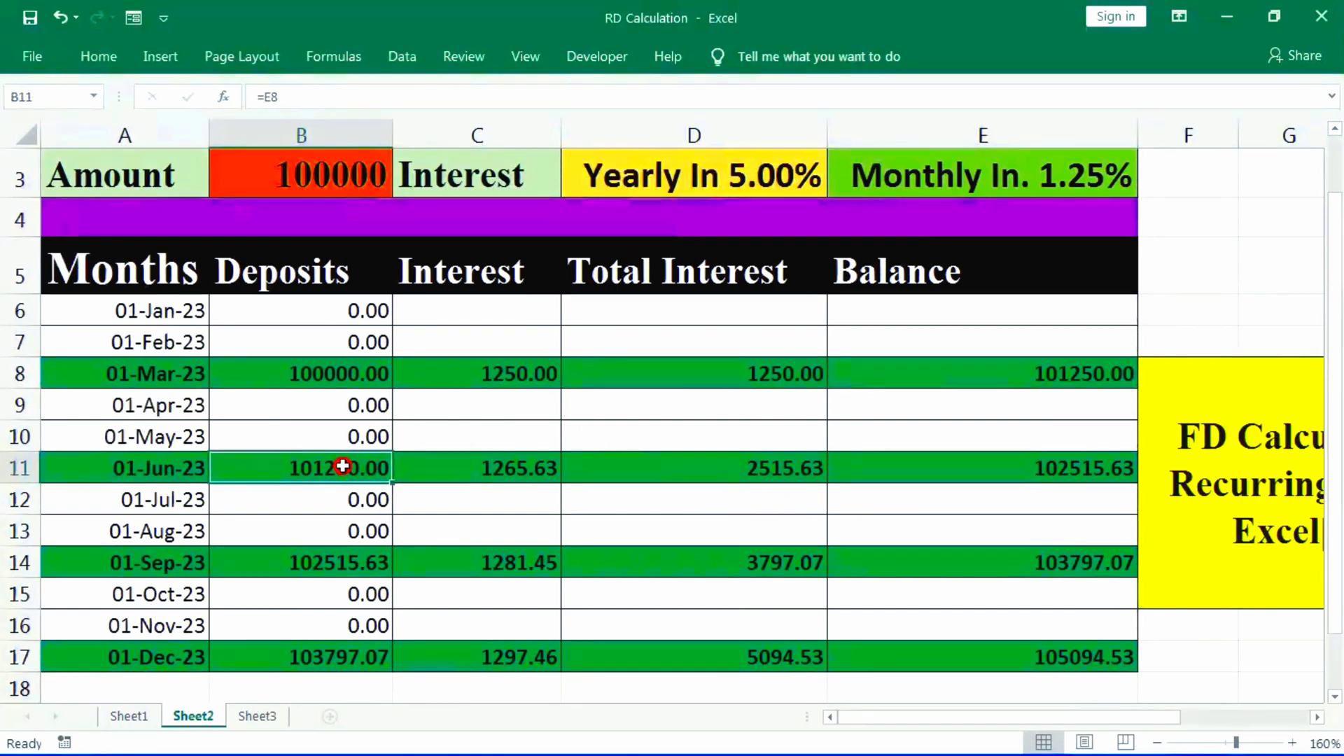
click(520, 478)
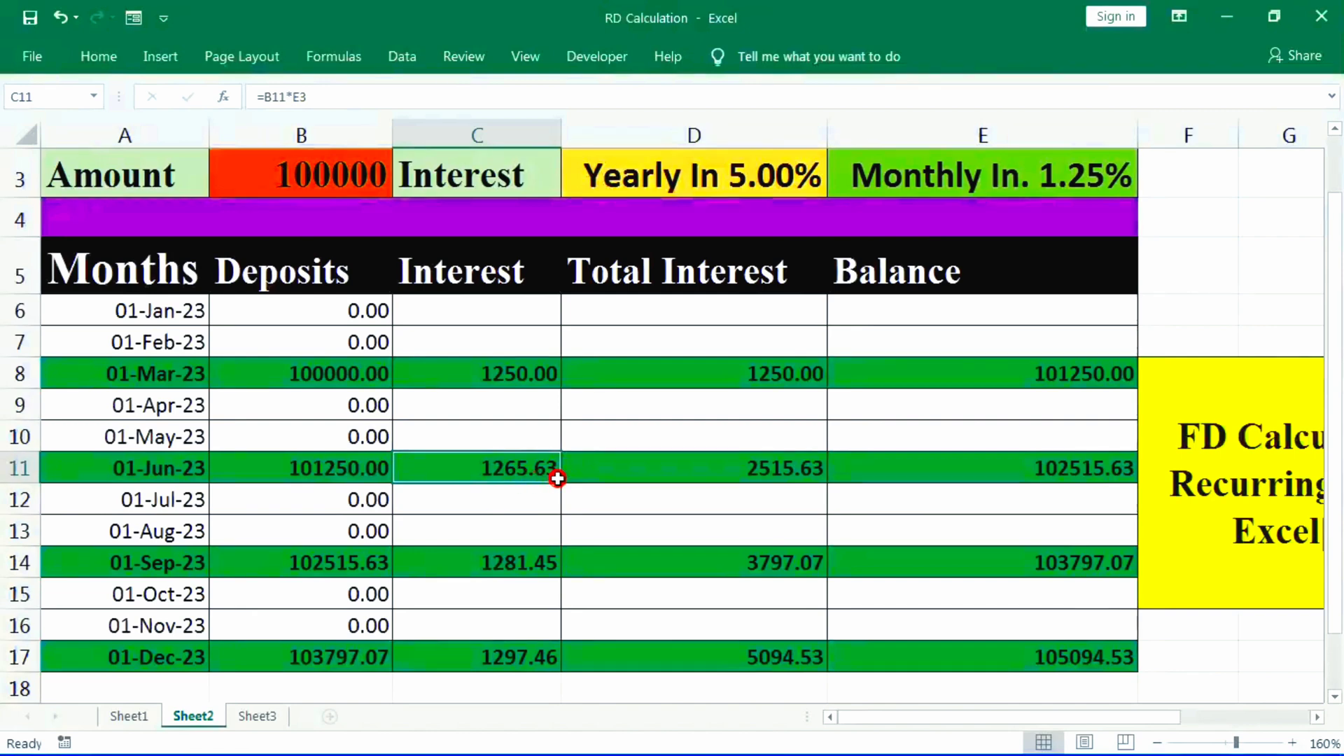
click(791, 469)
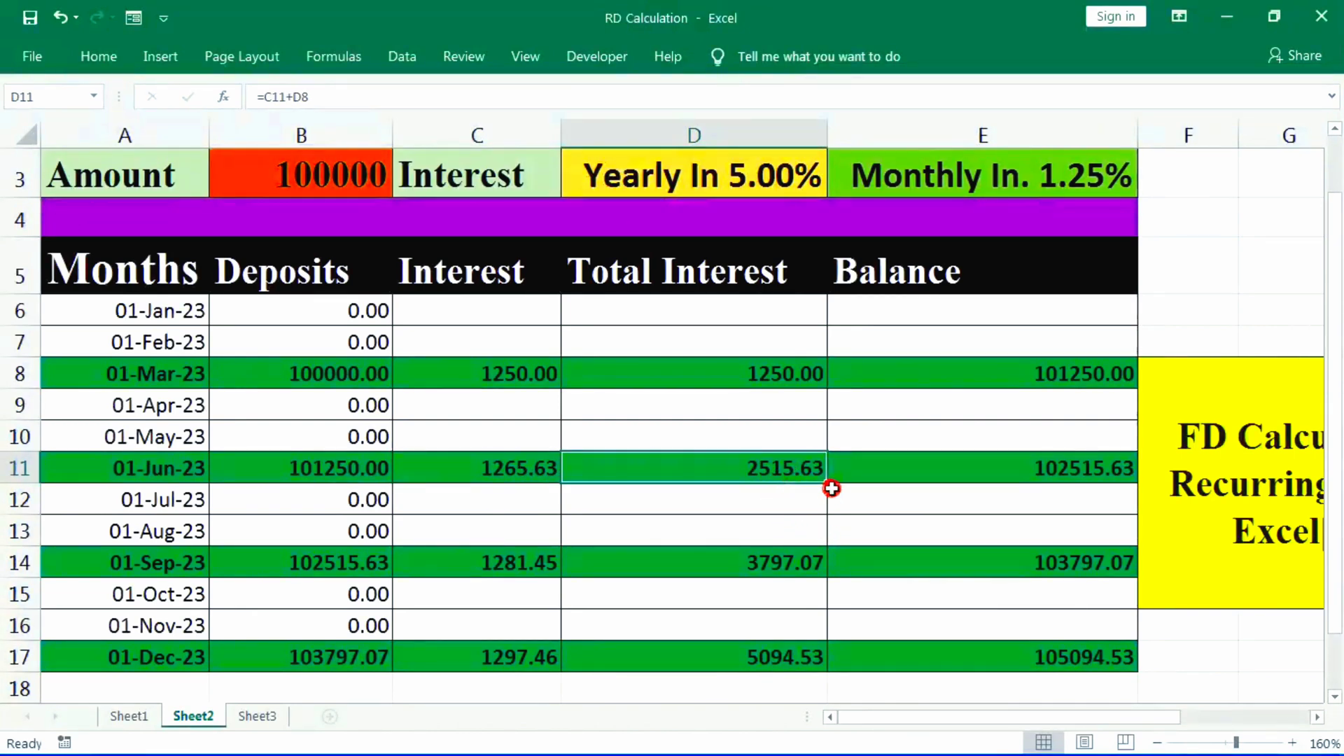
click(1057, 476)
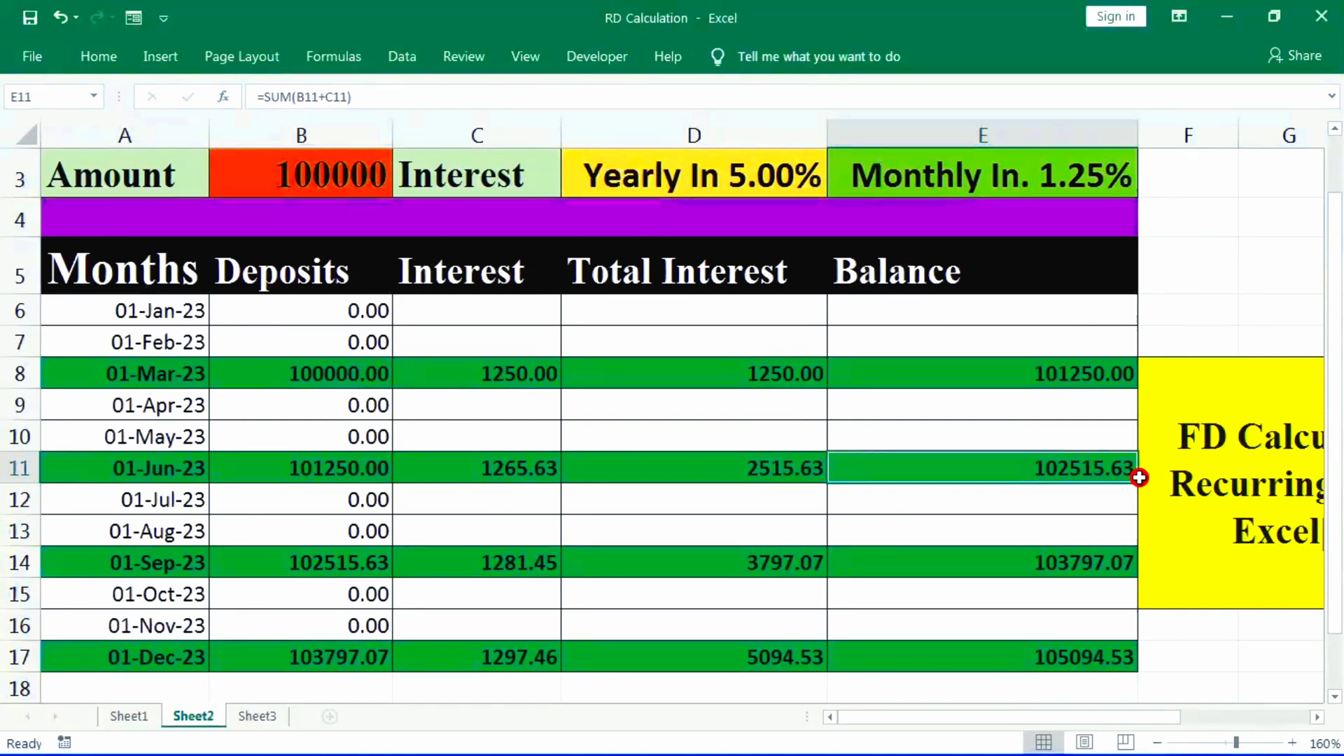
click(336, 558)
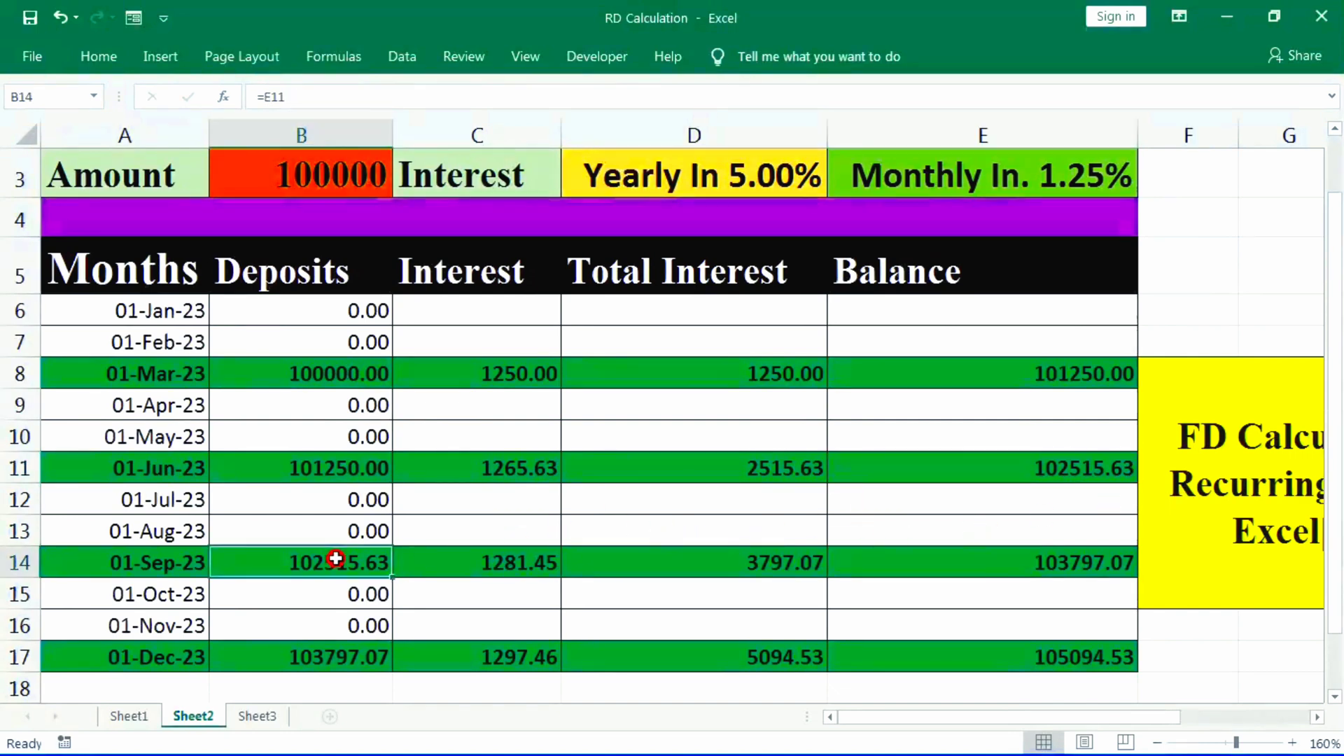
click(506, 563)
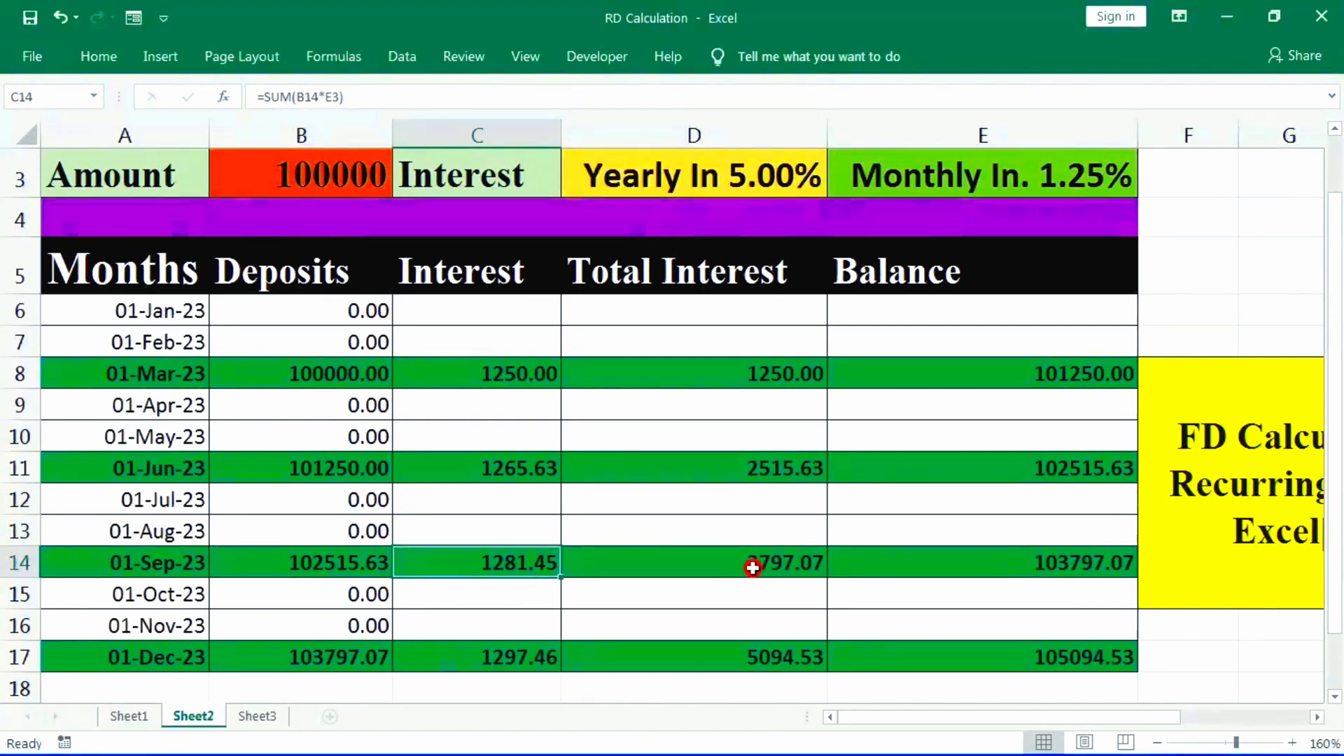
click(752, 568)
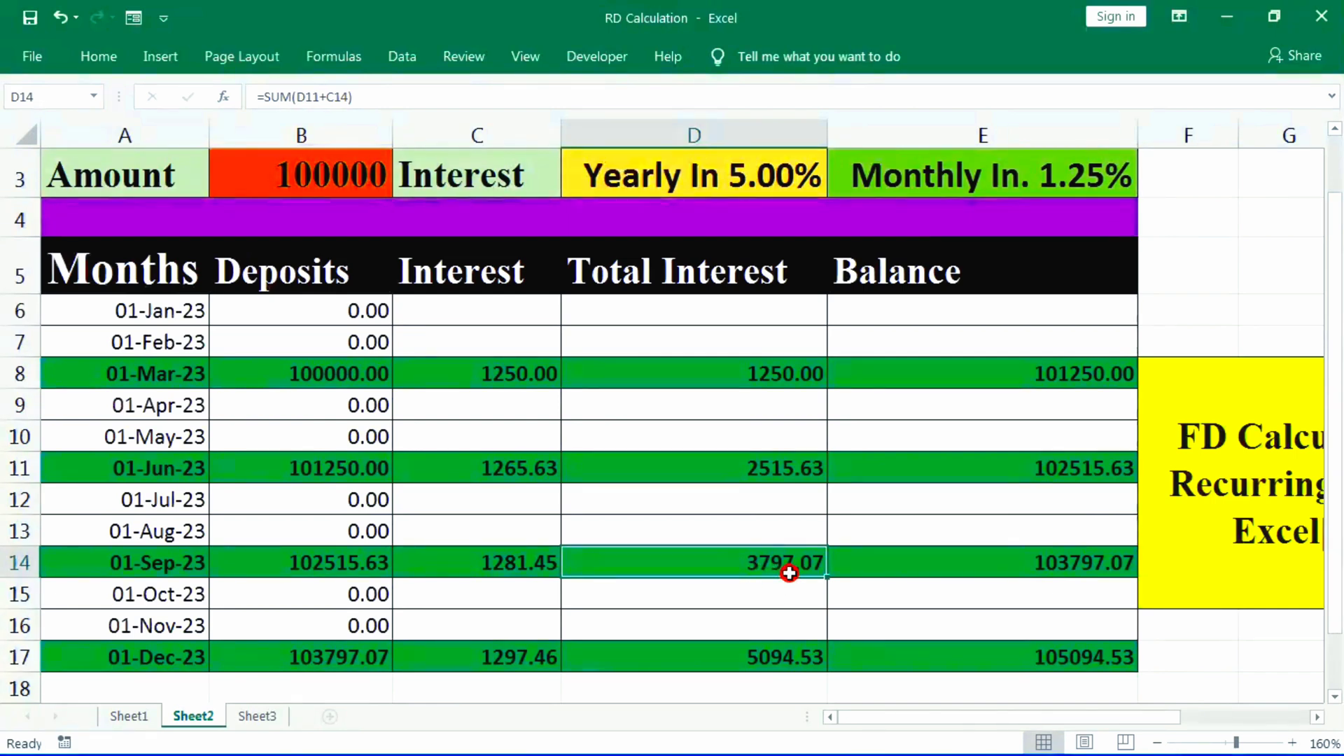
click(1039, 564)
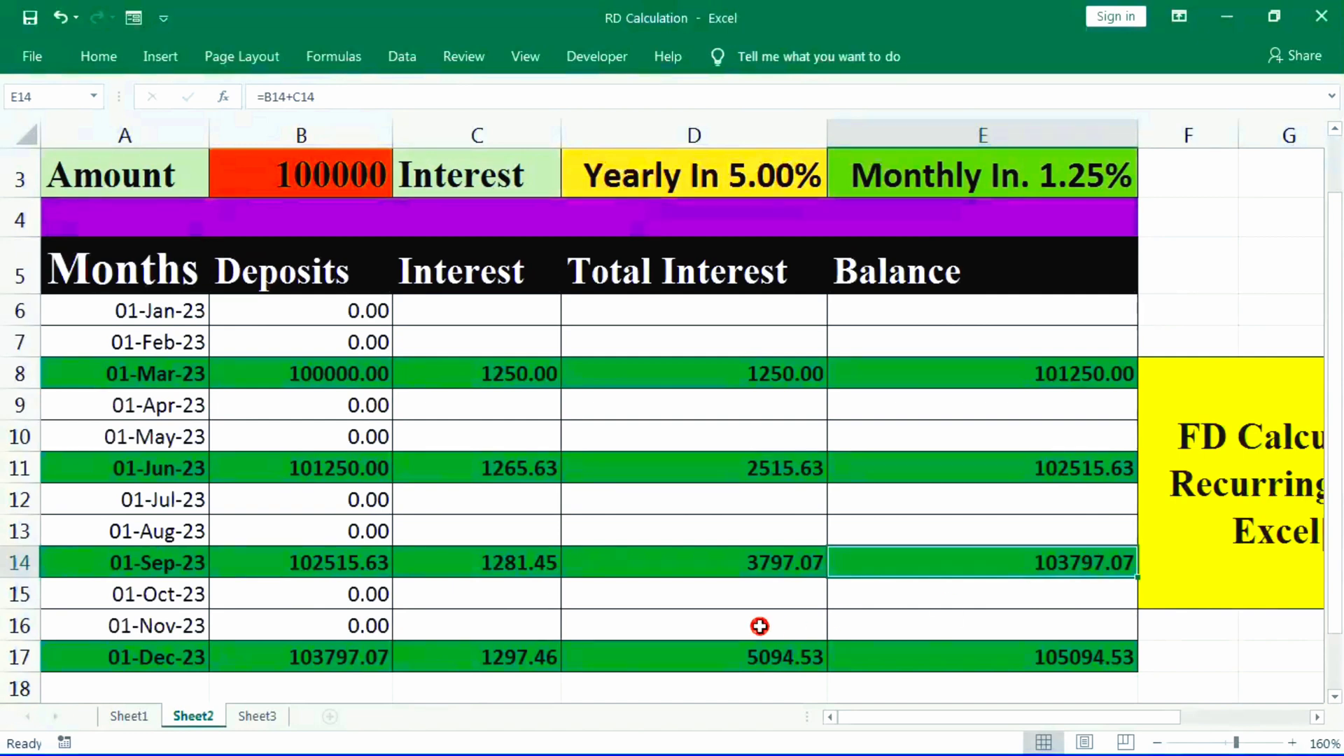
- Review the December row's interest, total interest and balance formulas in C17 to E17
click(410, 657)
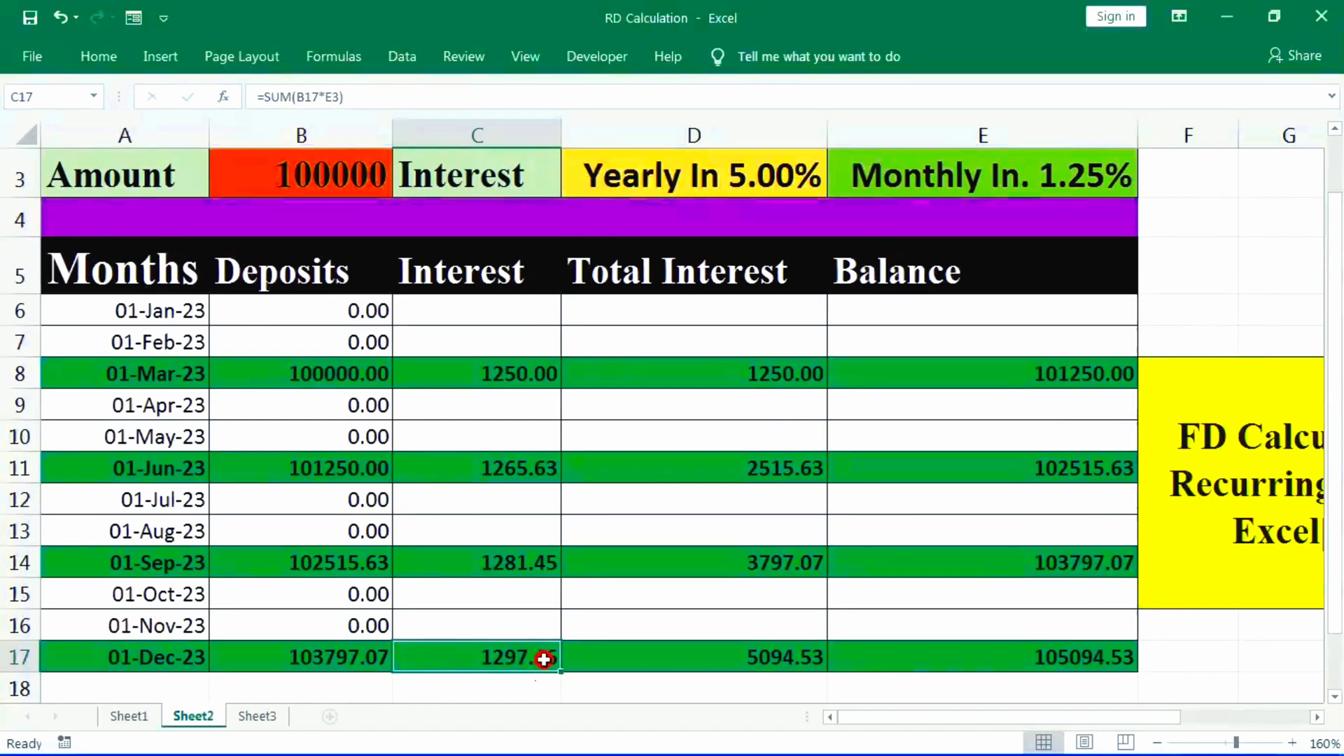
click(763, 663)
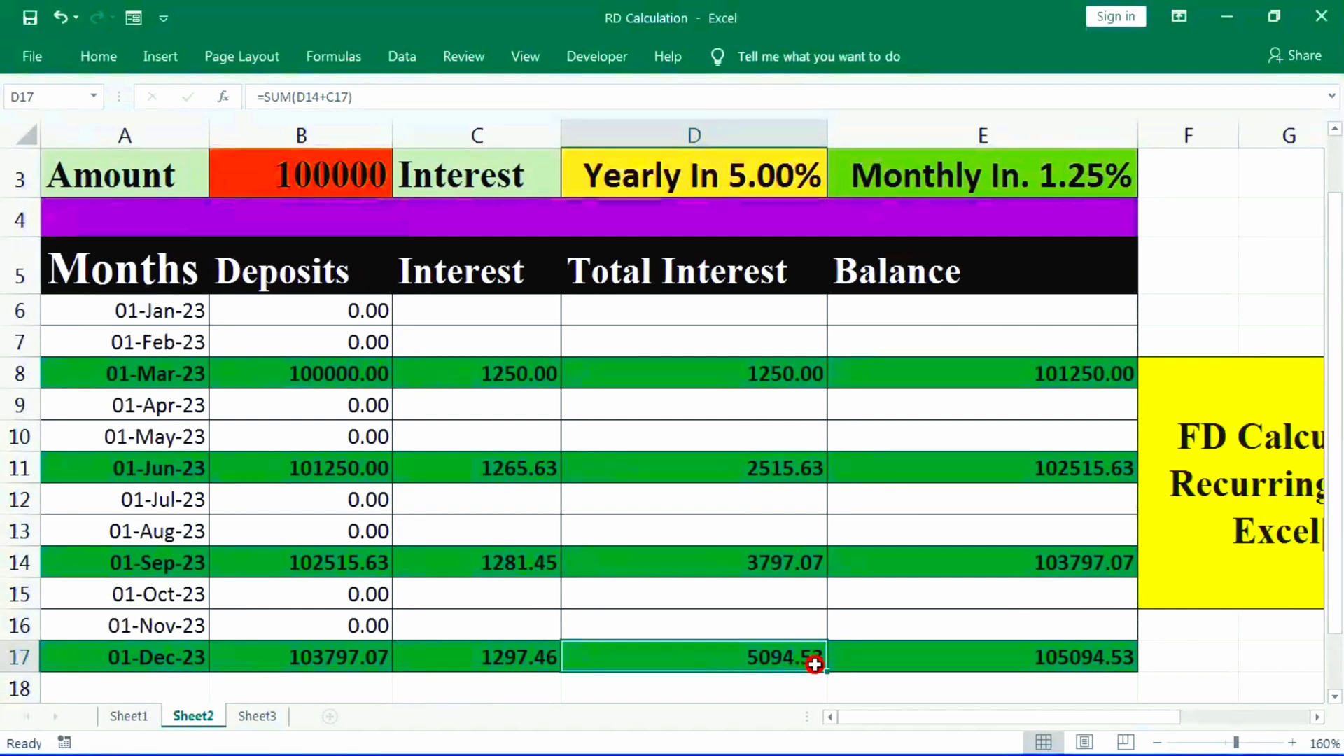
click(1073, 668)
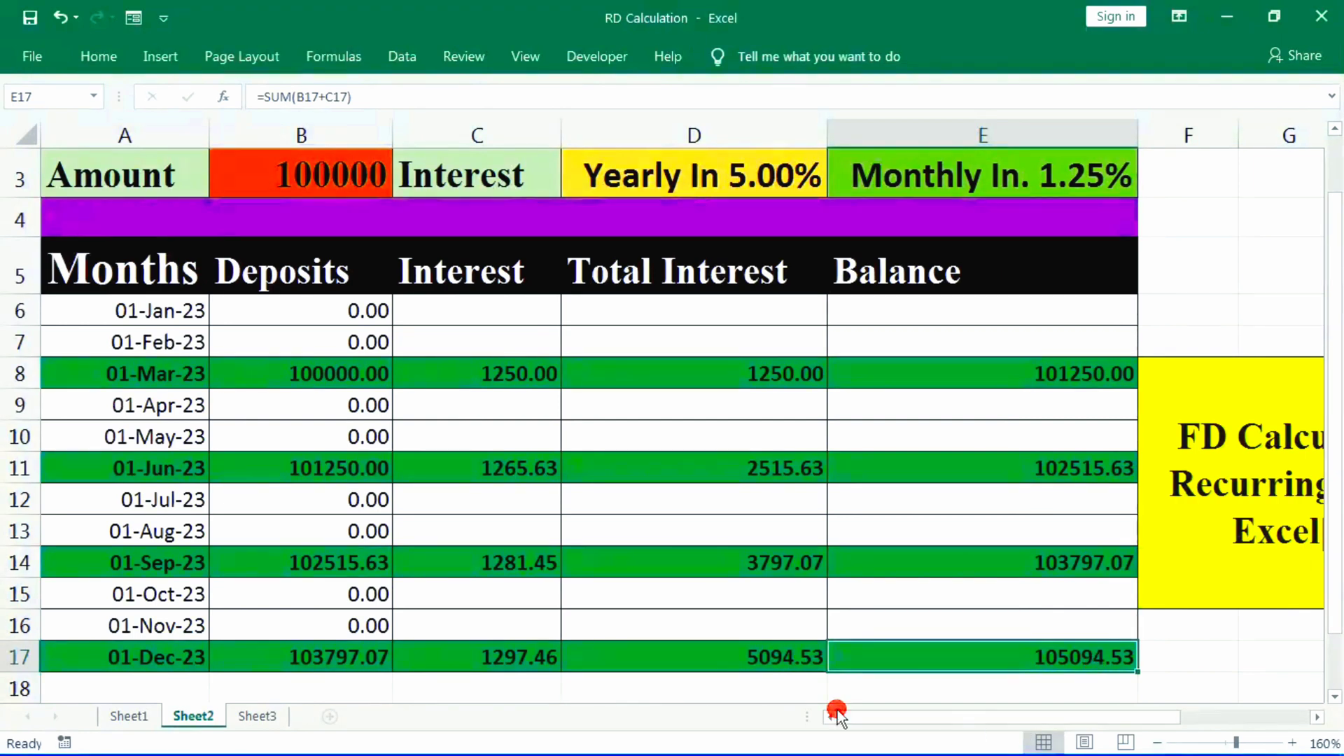
click(842, 510)
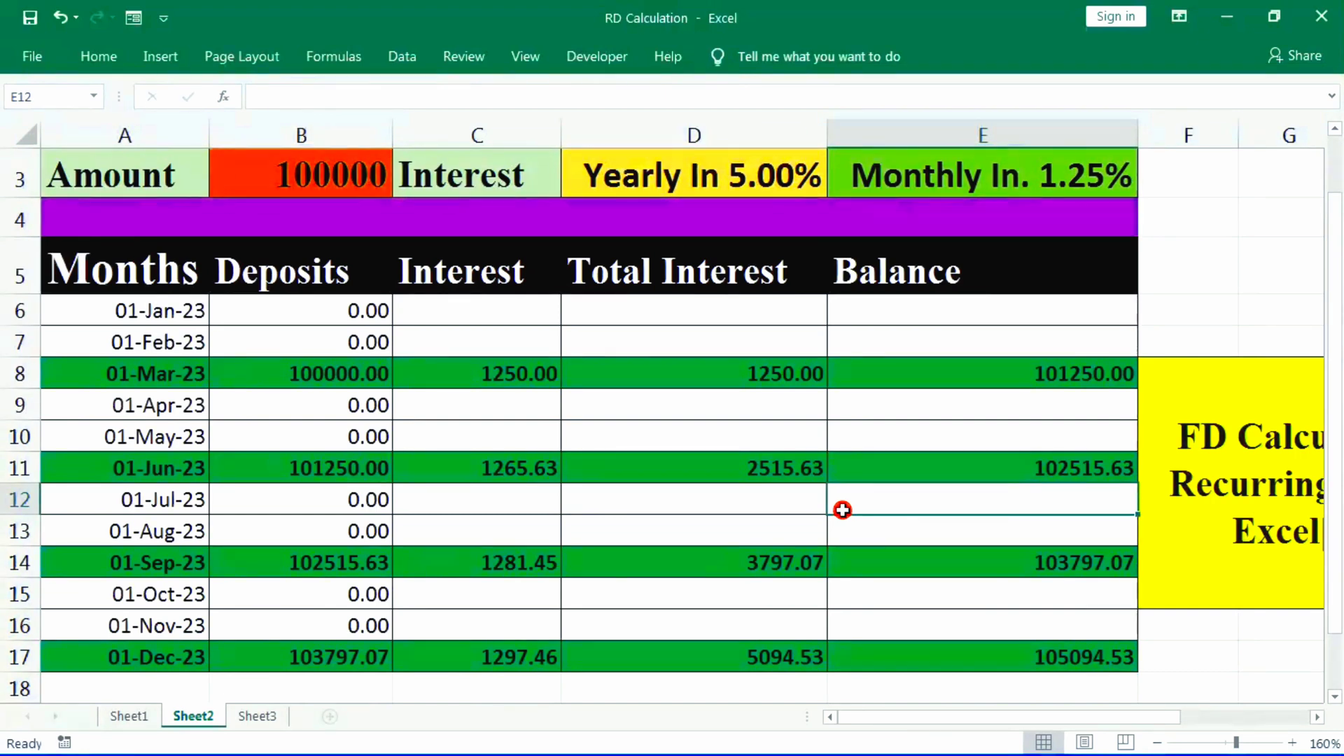
- Highlight the March row from A8 to E8 and recheck its total interest and balance formulas
click(63, 372)
drag(97, 375, 989, 375)
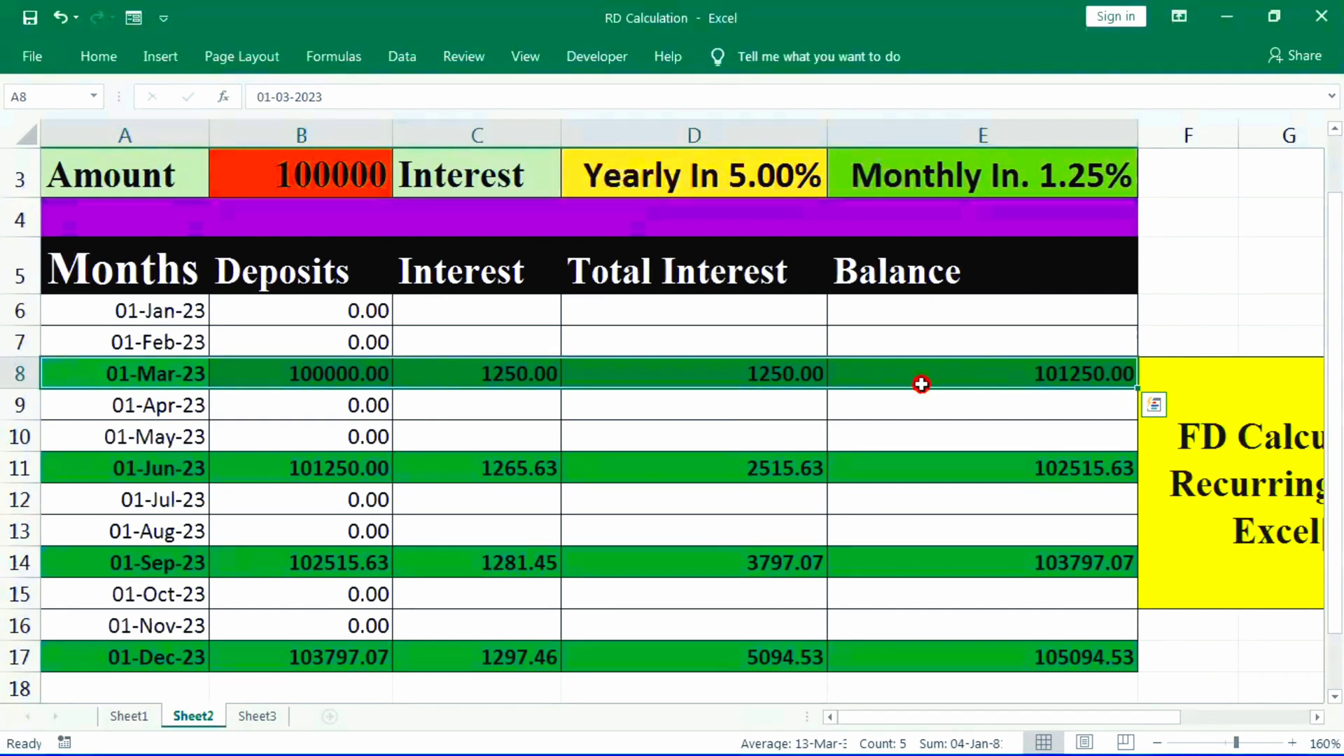
click(779, 375)
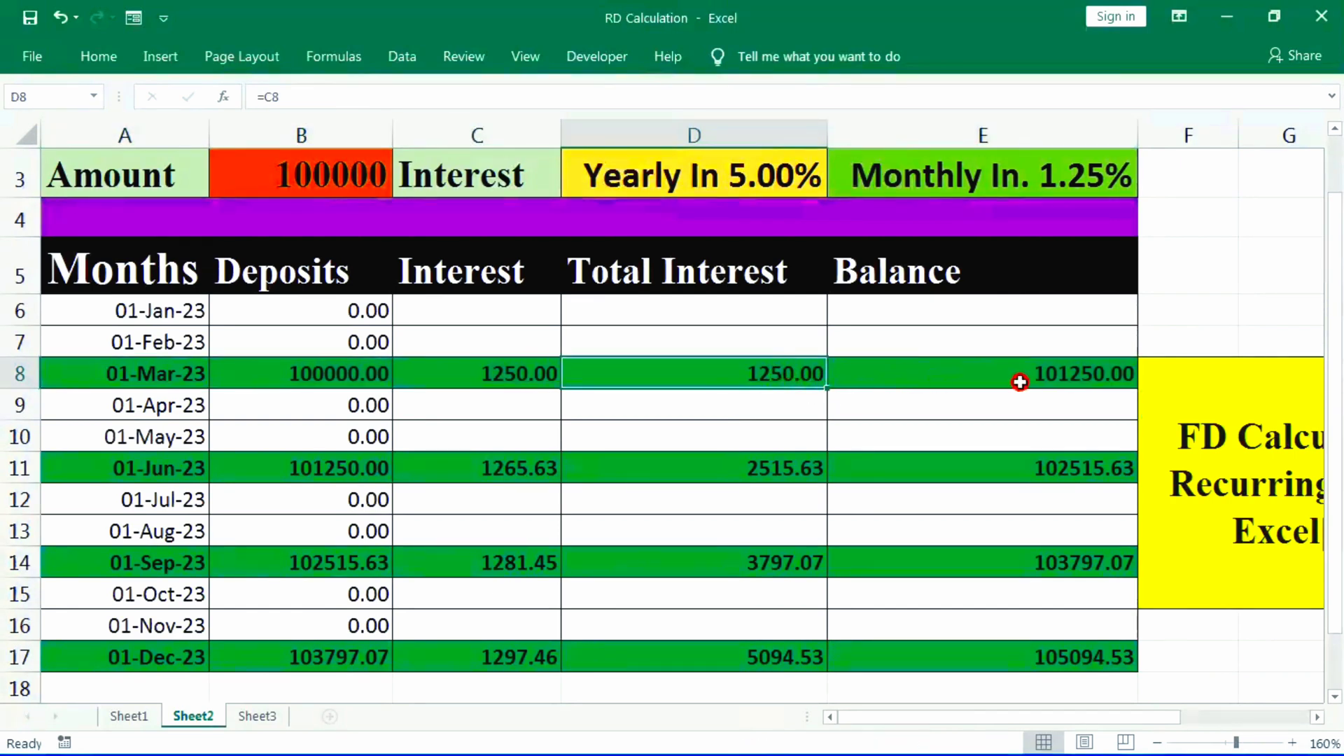
click(1046, 375)
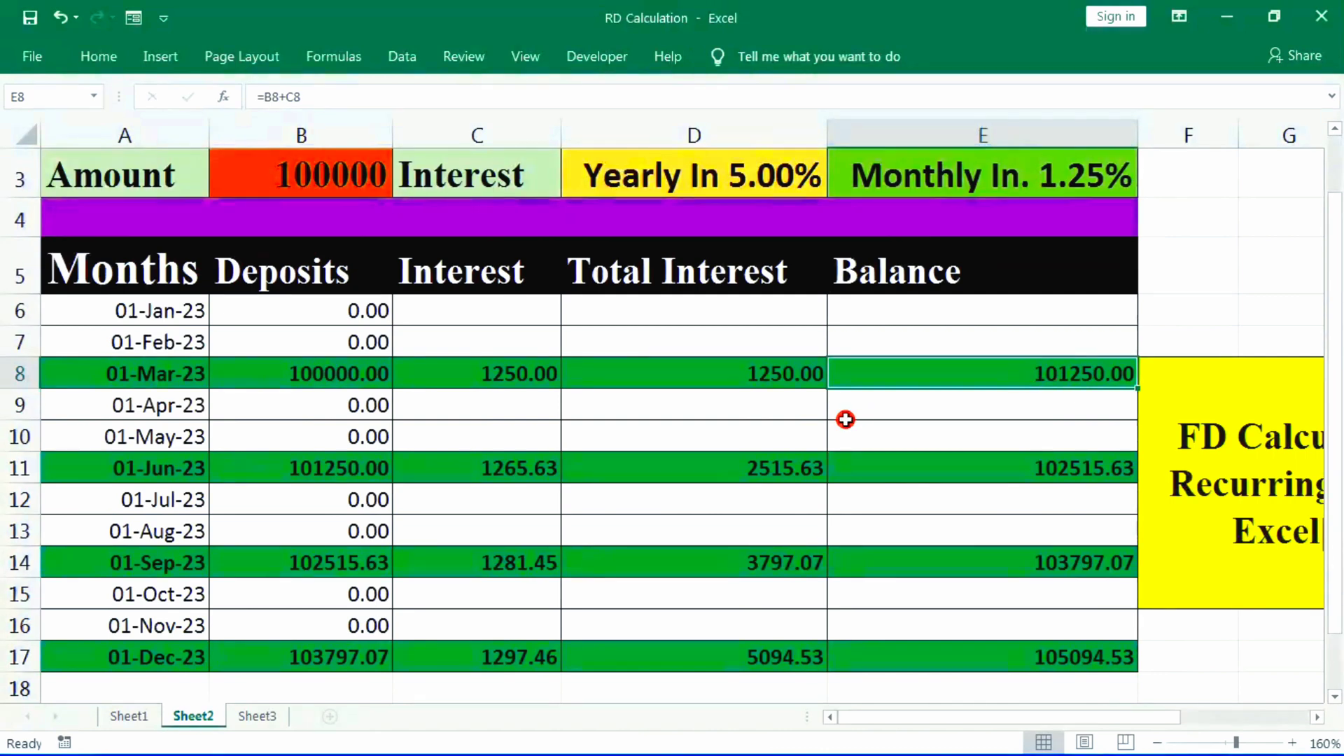
drag(31, 482, 553, 470)
click(291, 444)
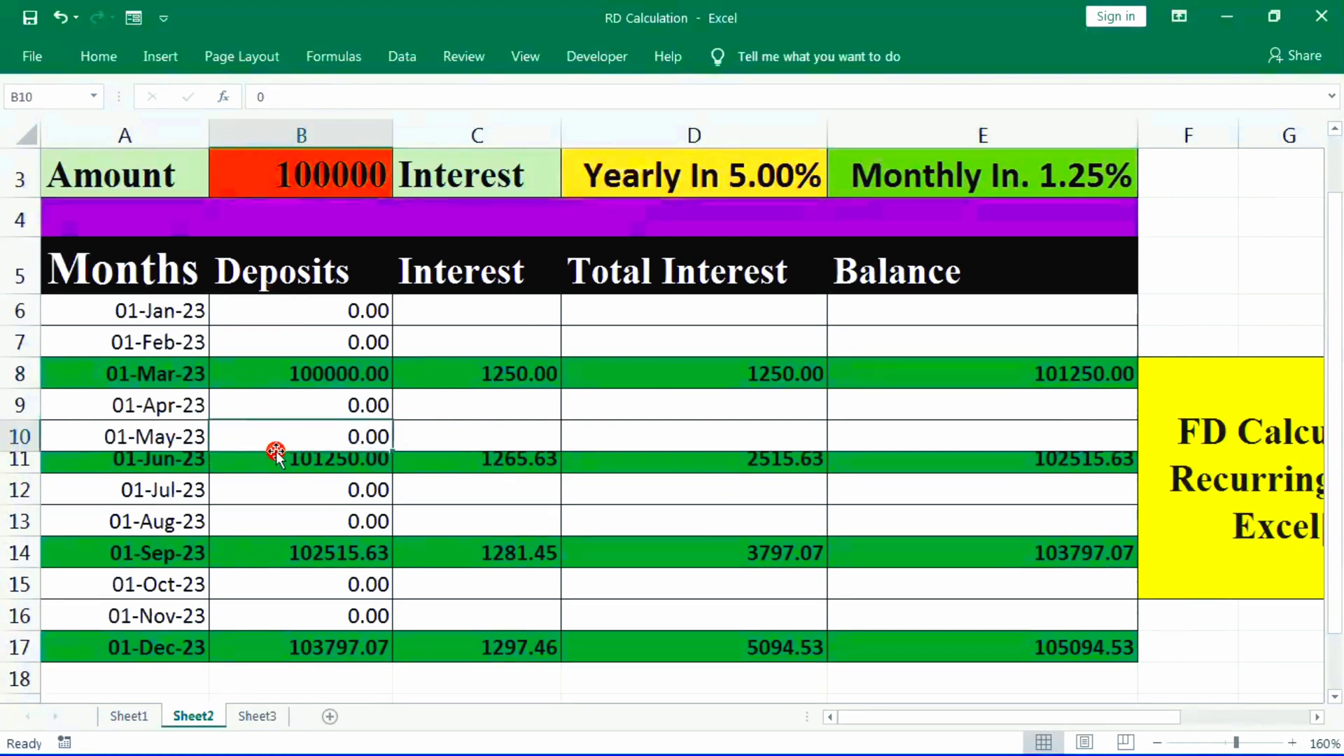
key(ctrl+z)
- Recheck the June row's deposit, interest, total interest and balance formulas in B11 to E11
click(292, 468)
click(534, 478)
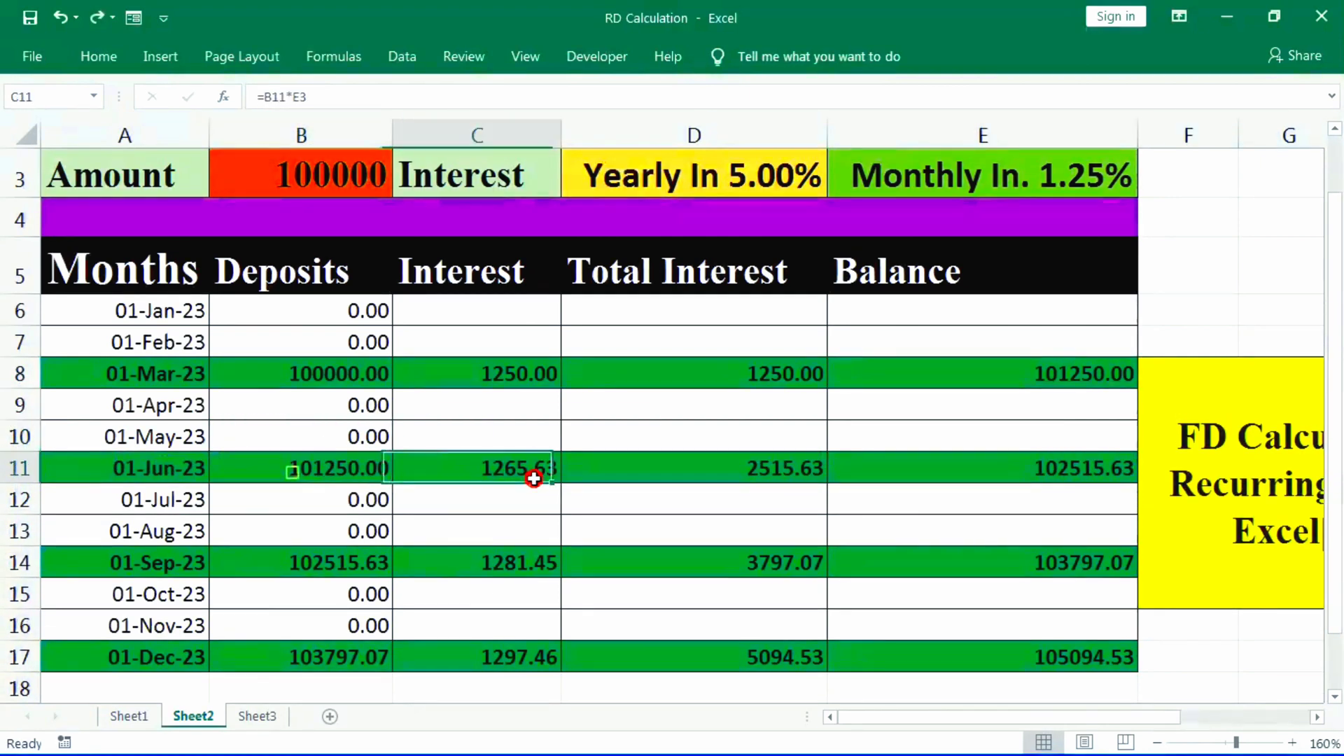
click(726, 474)
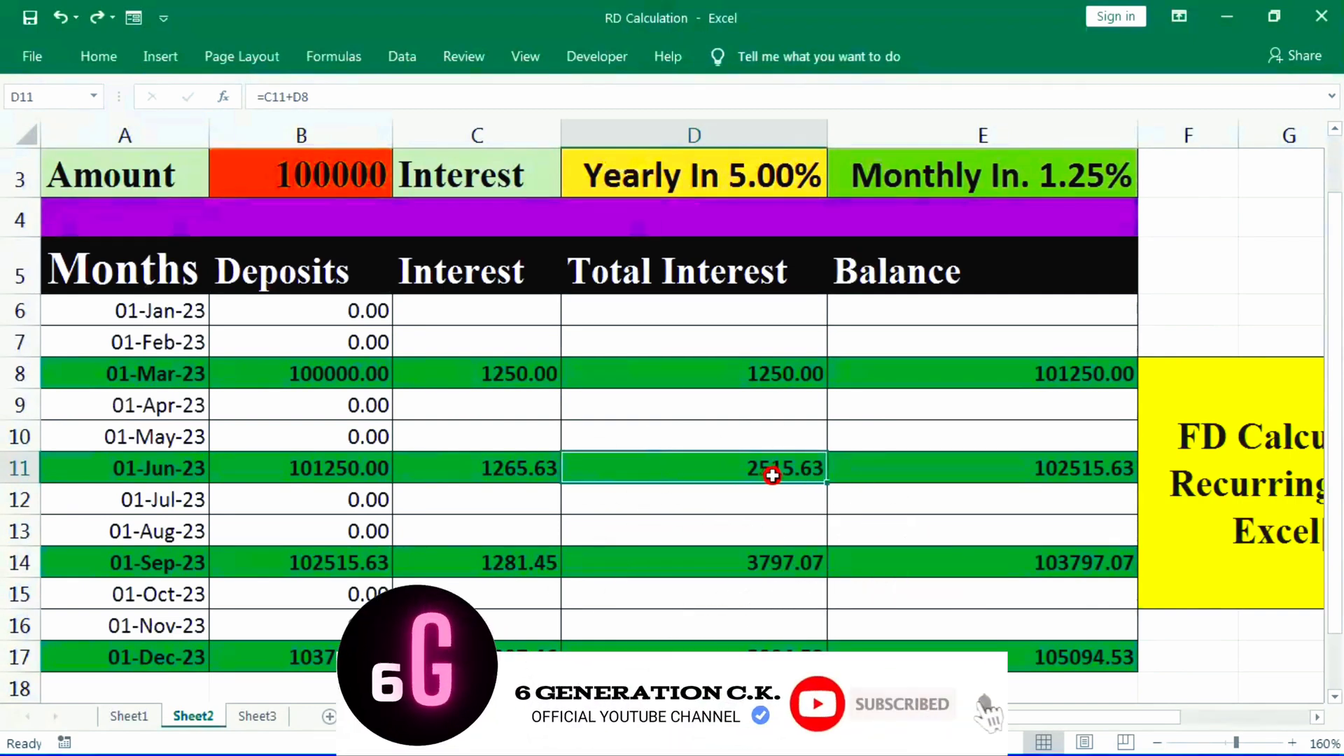
click(1049, 471)
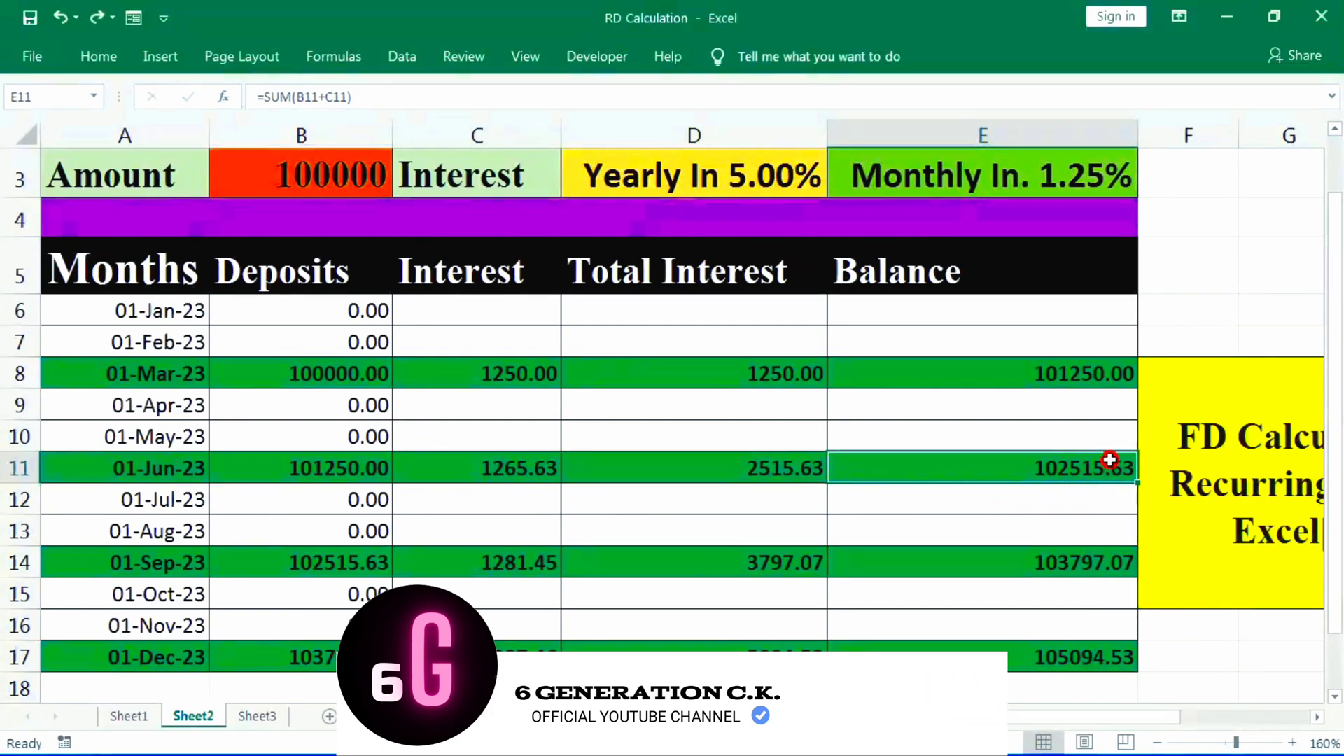
- Recheck the September row's interest, total interest and balance formulas in C14 to E14
click(680, 560)
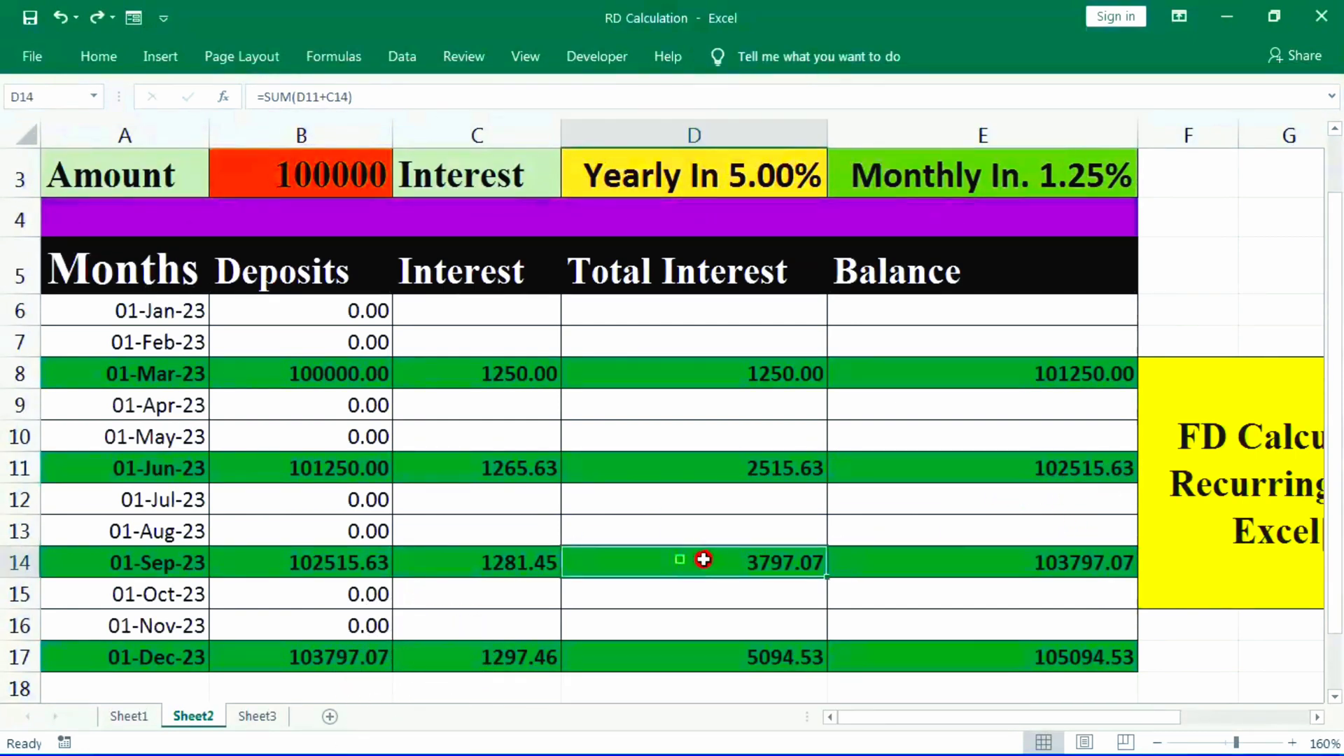
click(476, 563)
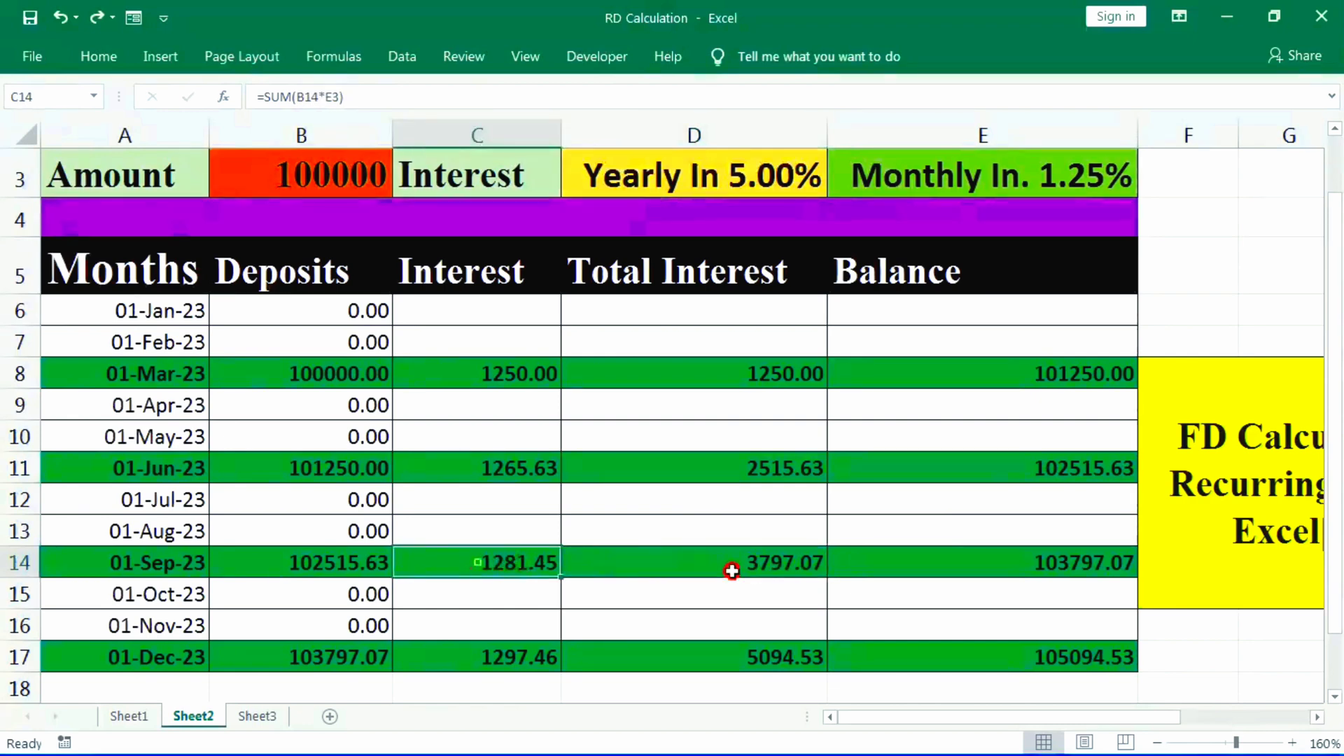
click(774, 567)
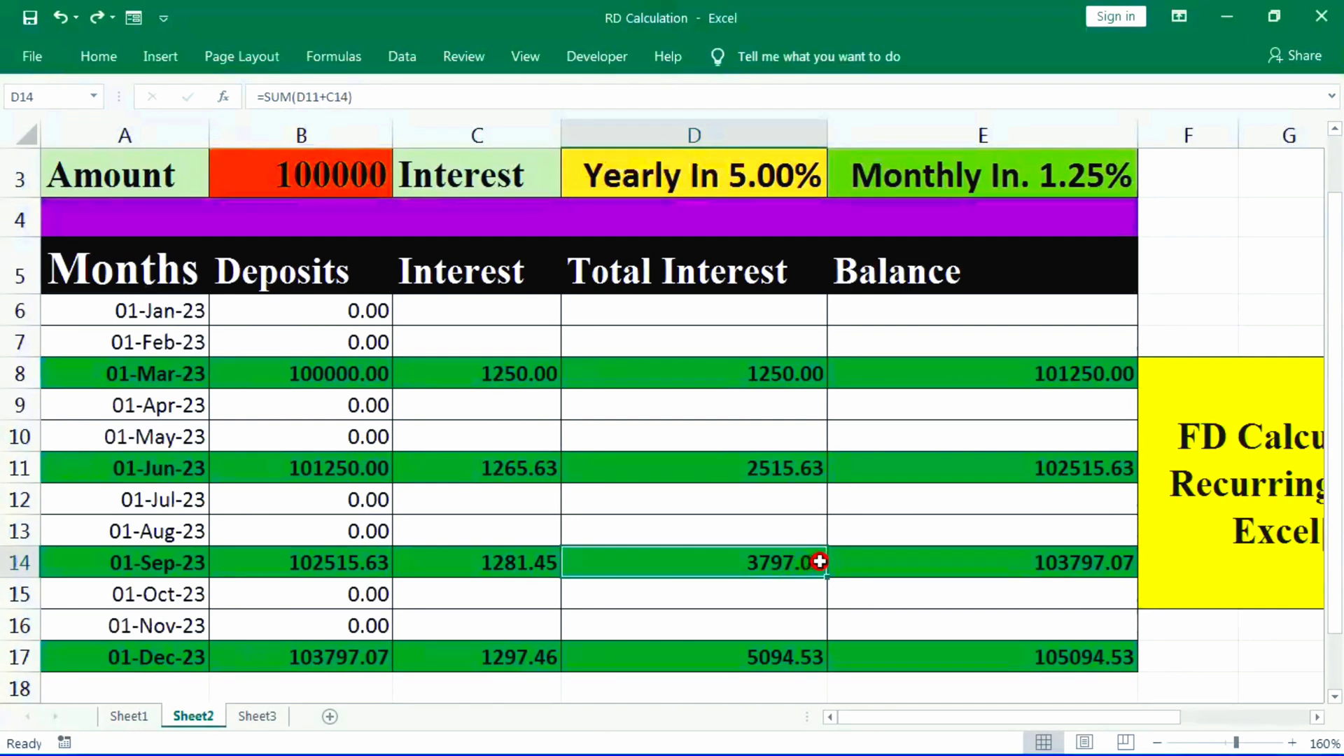
click(1064, 559)
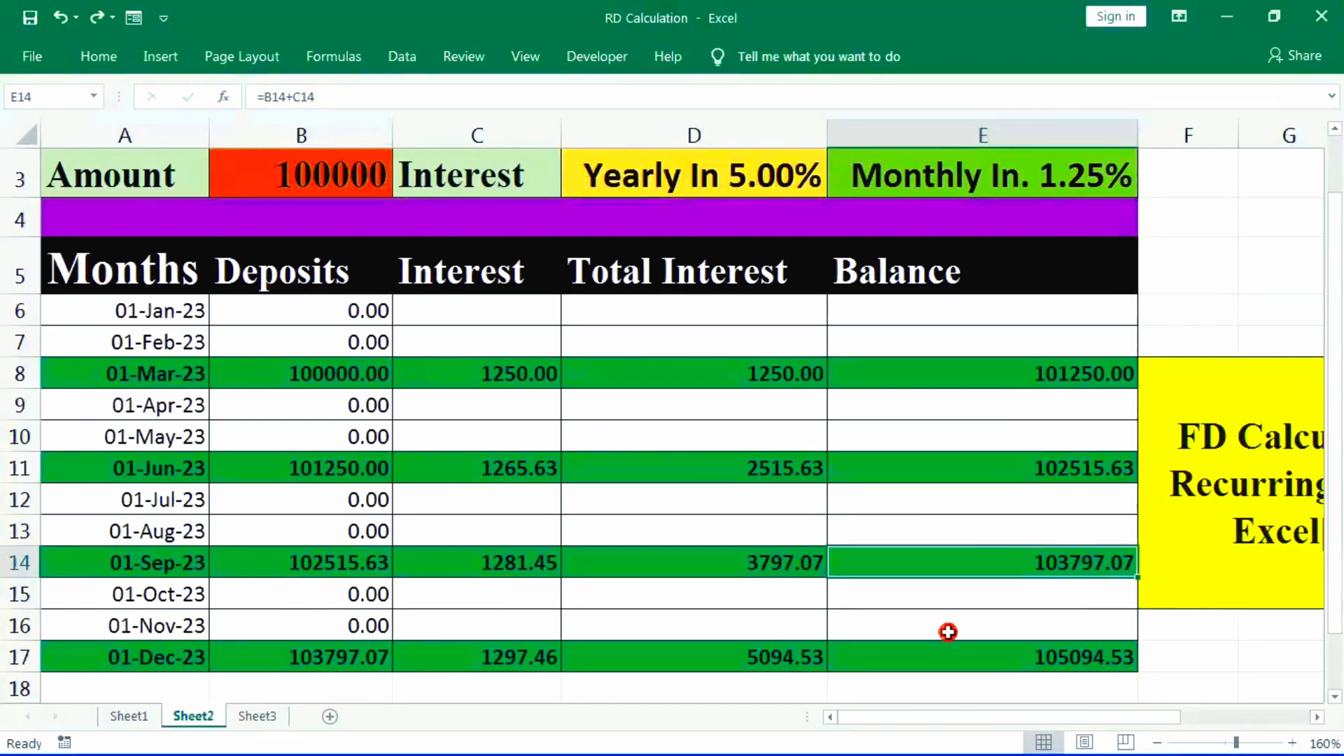
- Recheck the December row's deposit, total interest and balance formulas in B17, D17 and E17
click(318, 659)
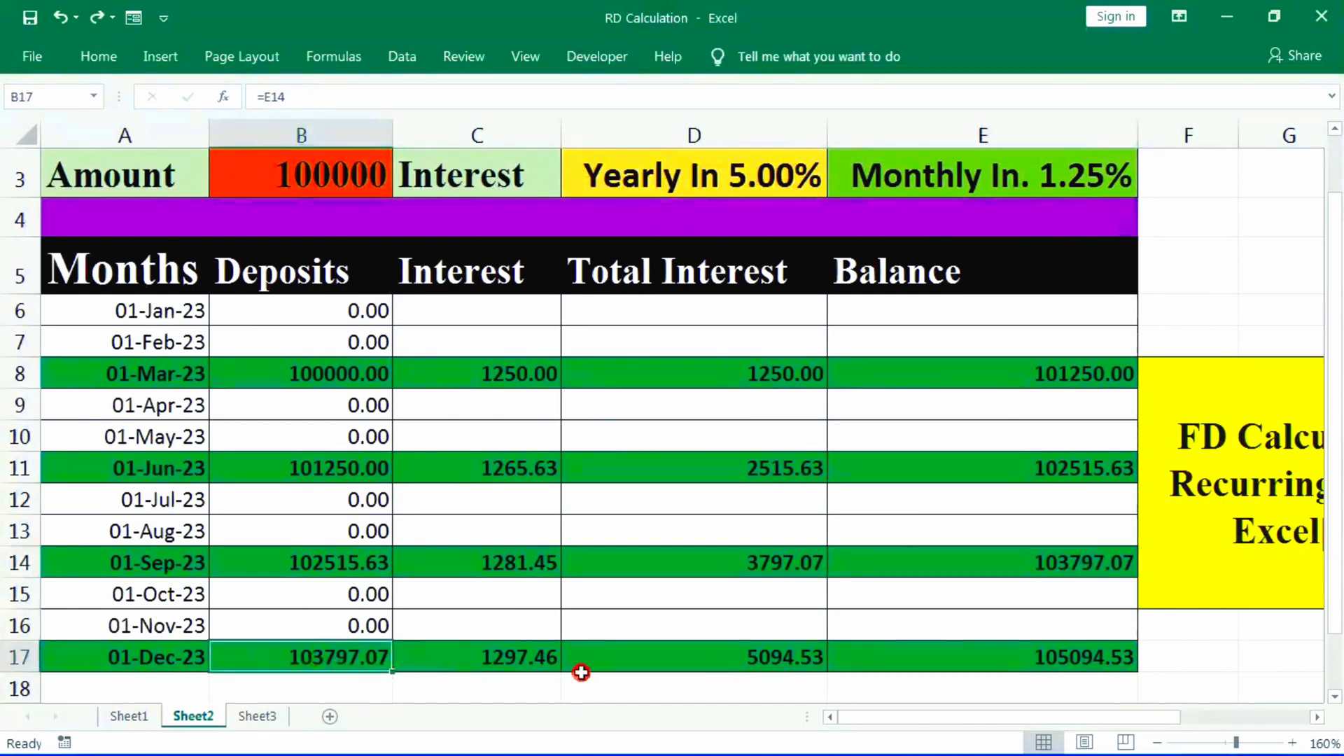
click(729, 663)
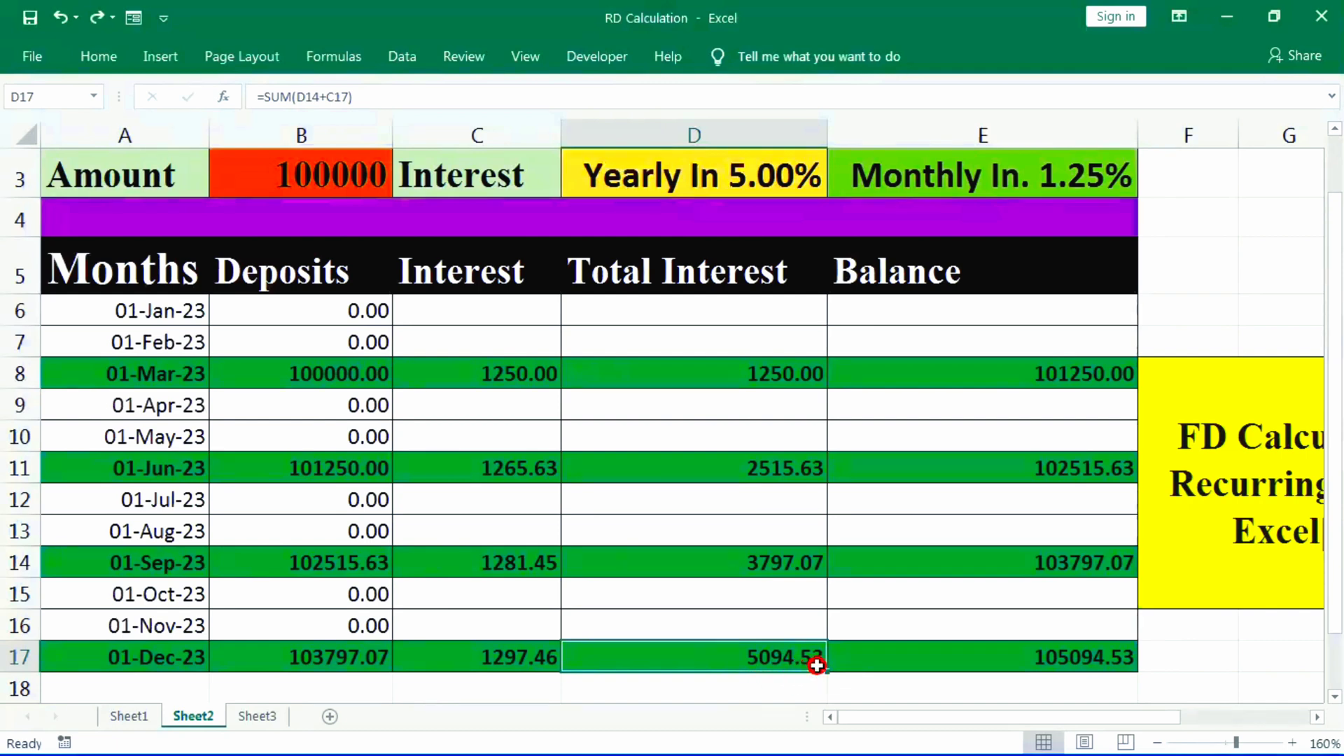
click(1087, 660)
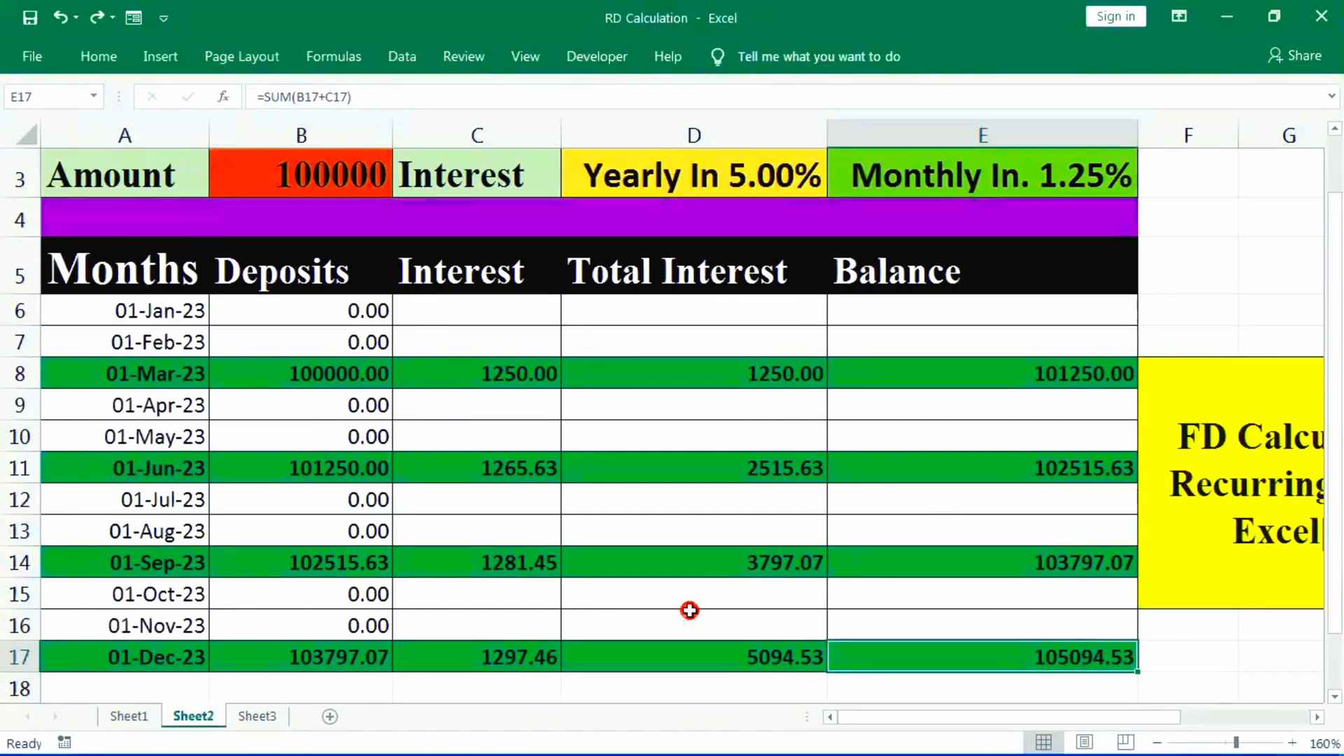
- Set the yearly interest rate in D3 to 4.40%
scroll(861, 534, down, 1)
scroll(861, 534, up, 2)
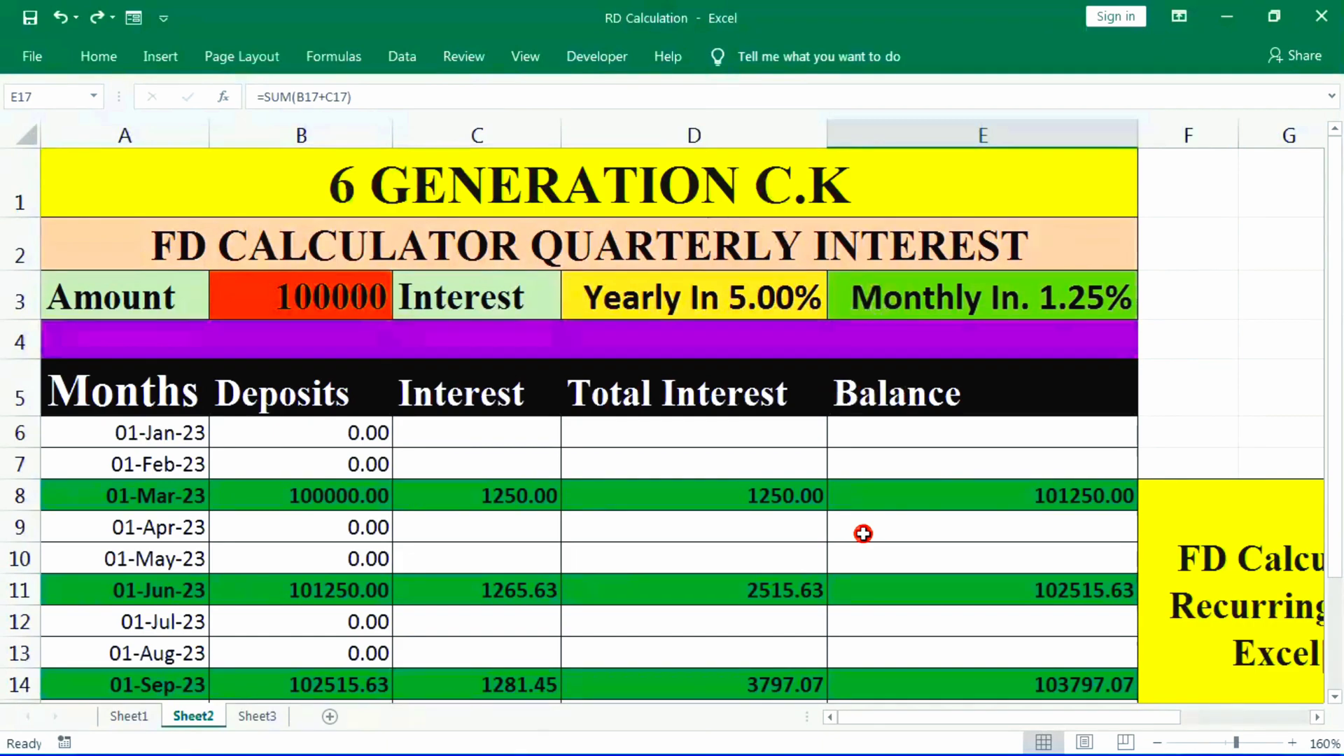
ctrl+scroll(863, 534, down, 1)
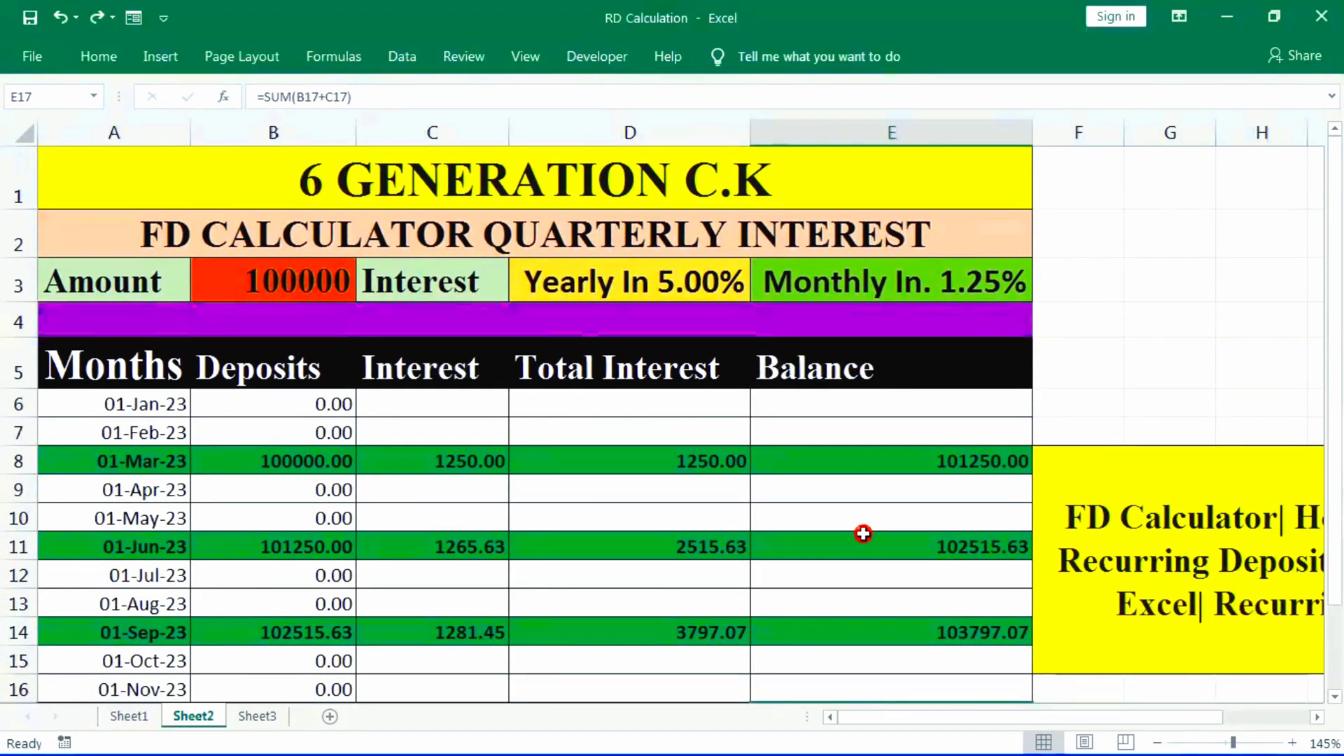
ctrl+scroll(863, 533, down, 1)
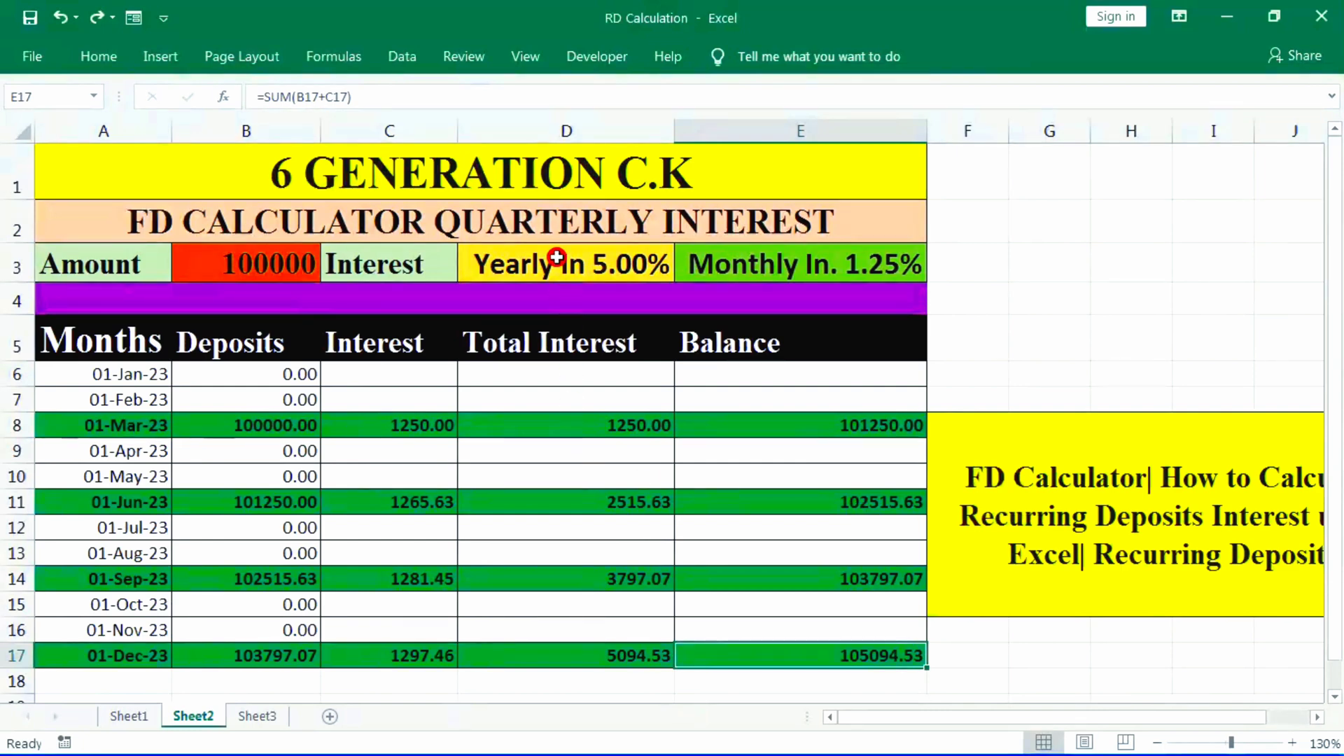
click(608, 266)
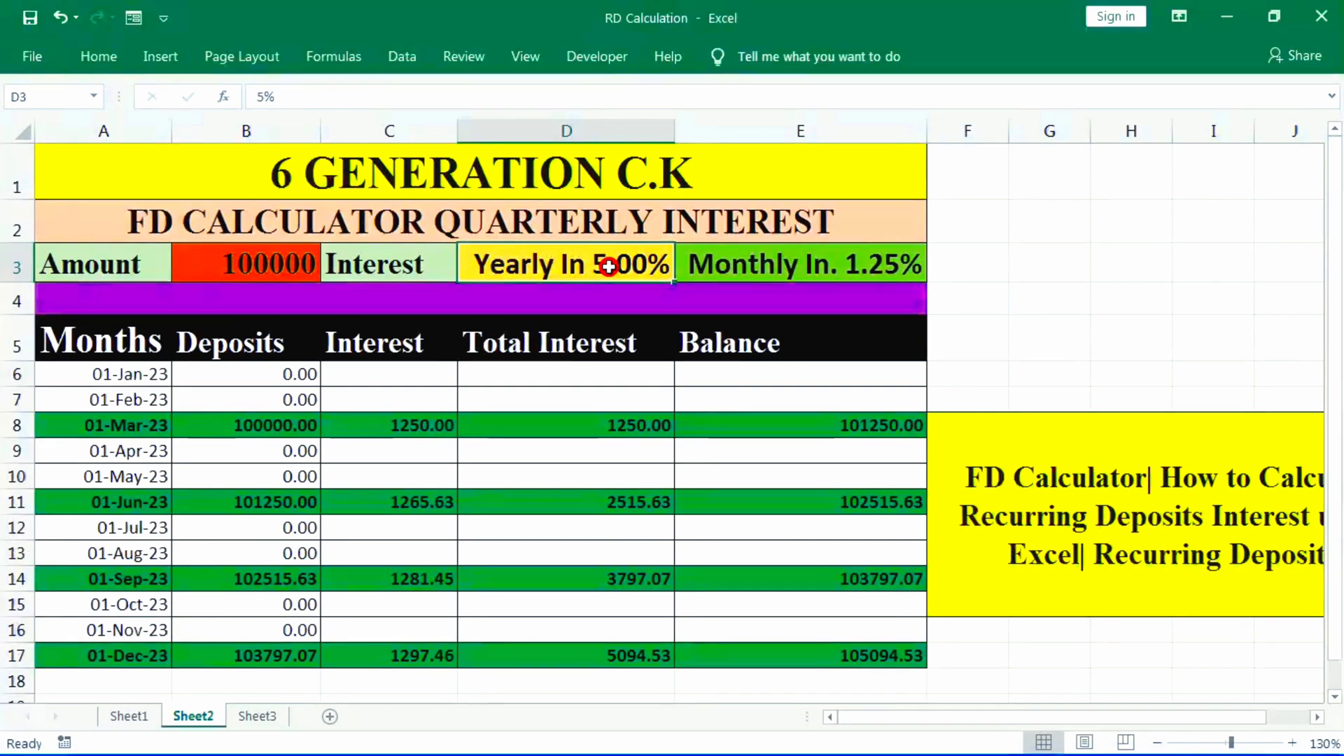
text(4.40)
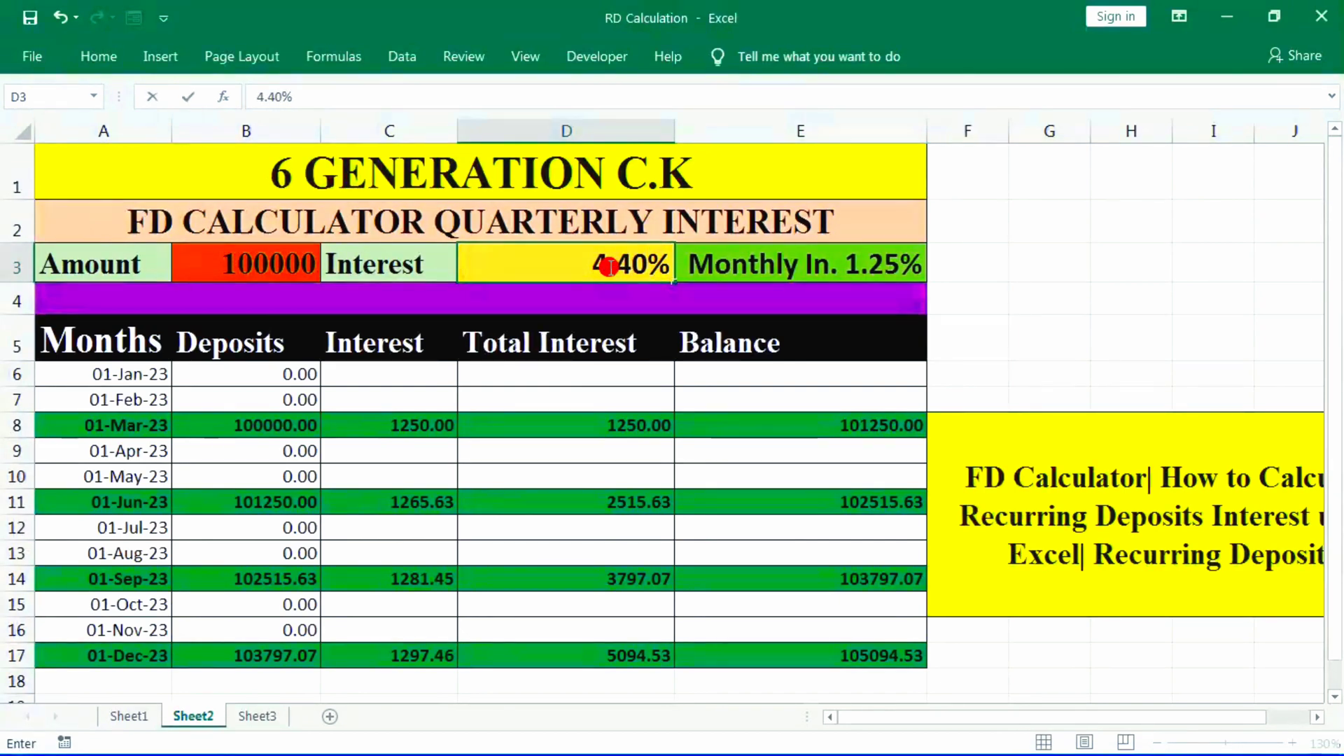
key(Return)
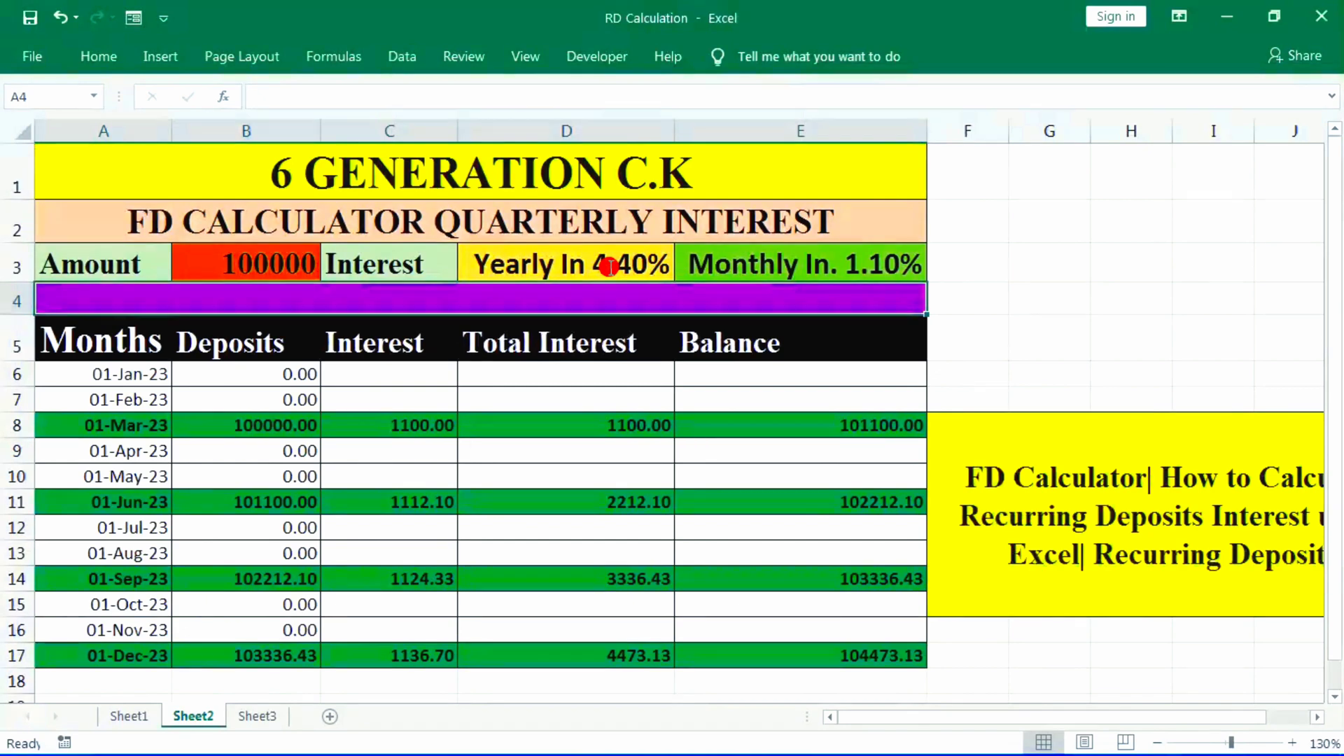
- Set the deposit amount in B3 to 200000
click(264, 264)
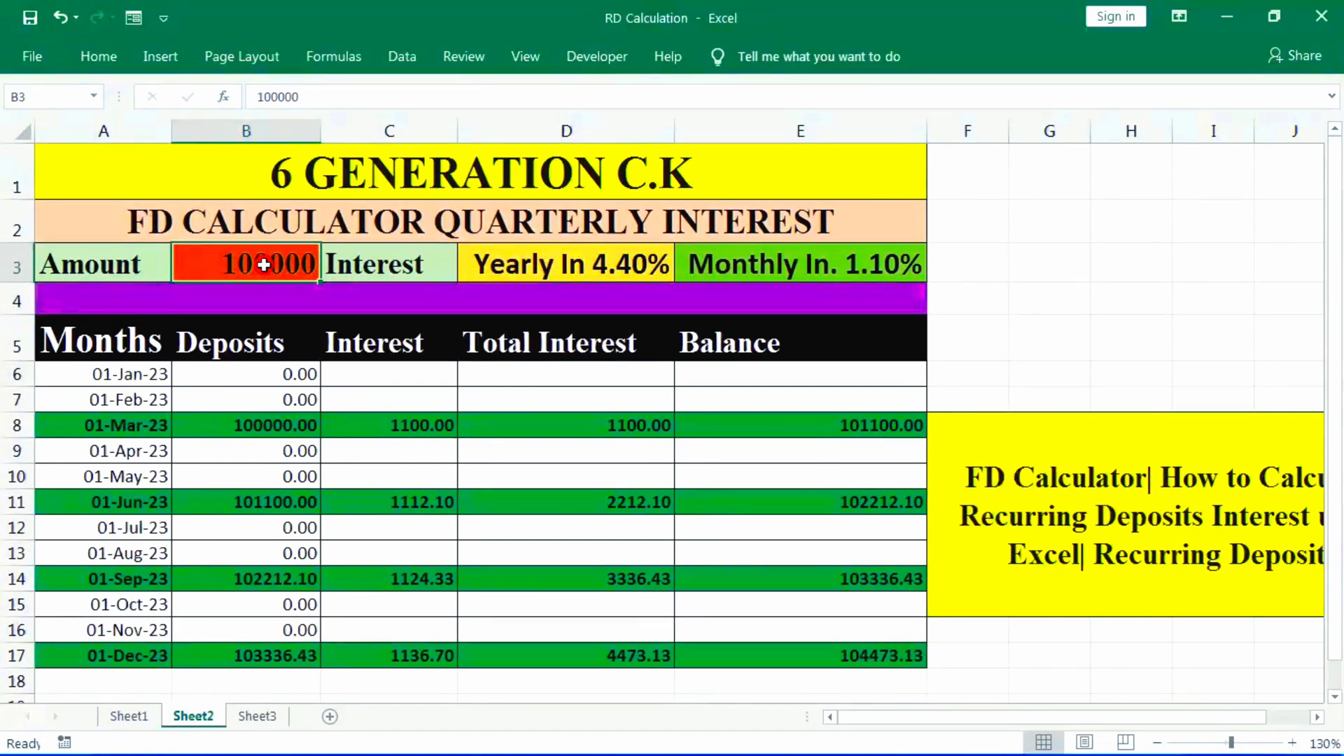
text(2000)
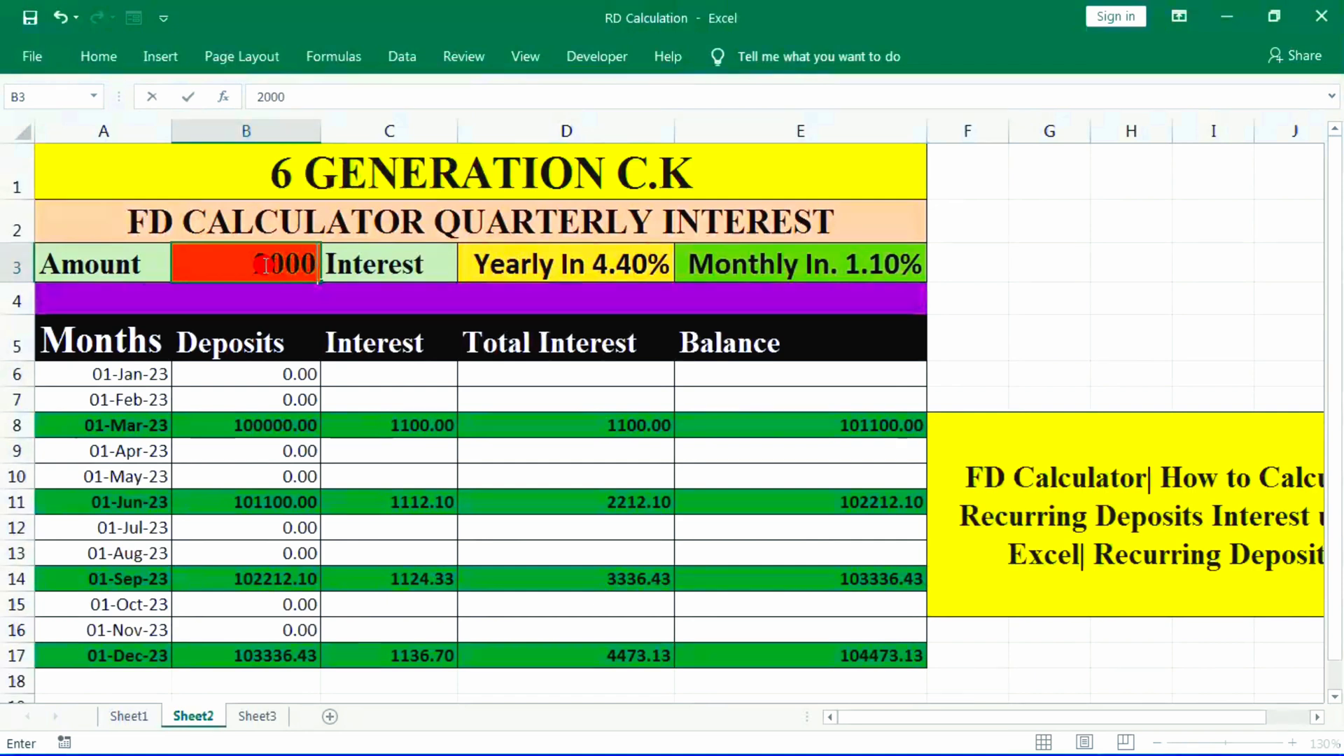
text(00)
key(Return)
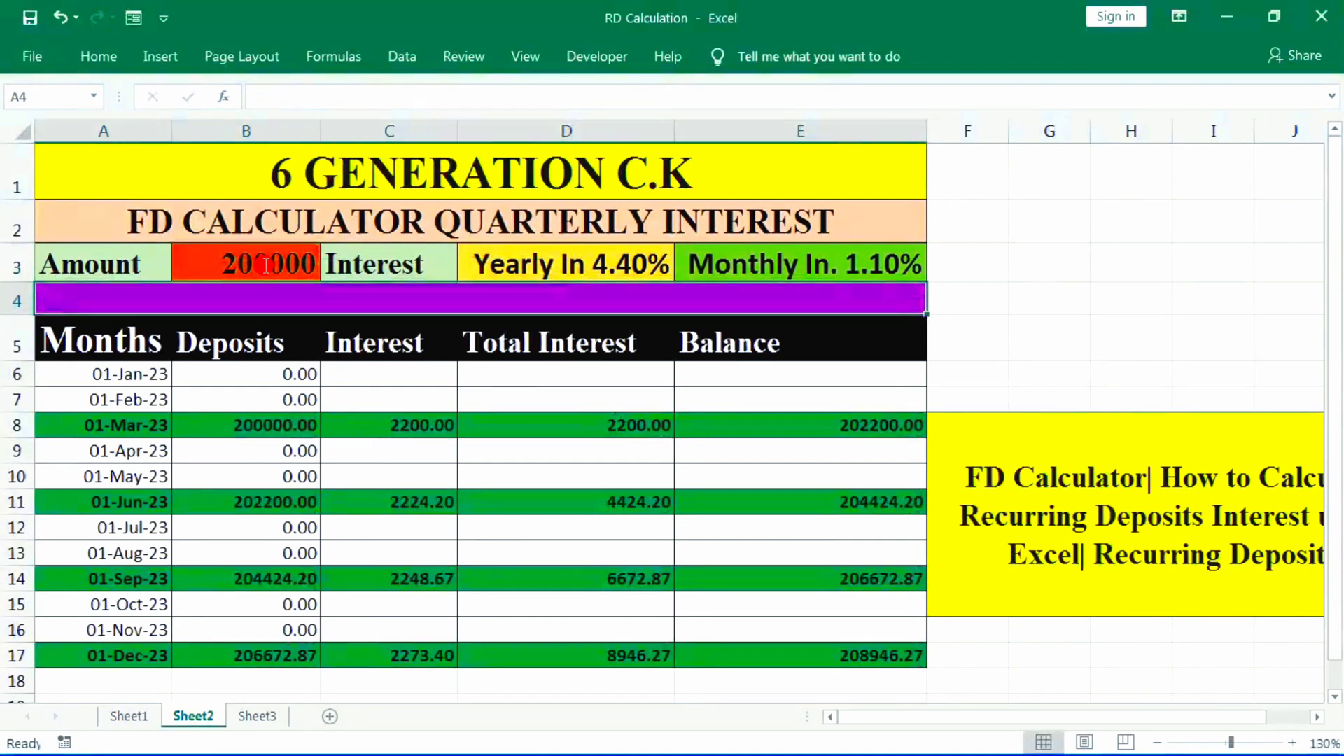